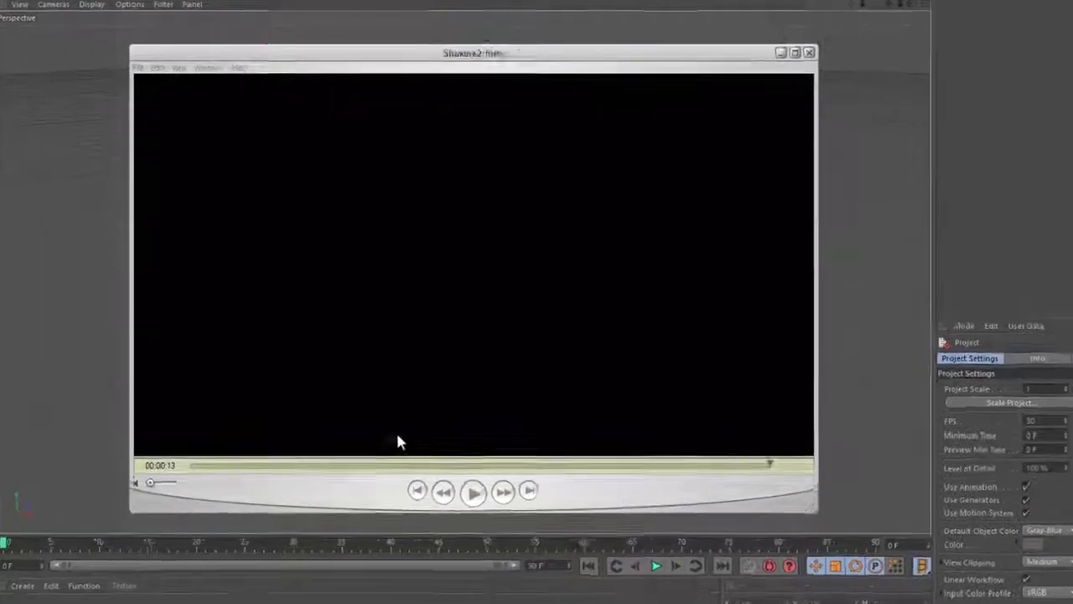
Step: Scrub through the Shakarez Intro video in the player to preview the finished animation
{"action": "left_click", "coordinate": [326, 419]}
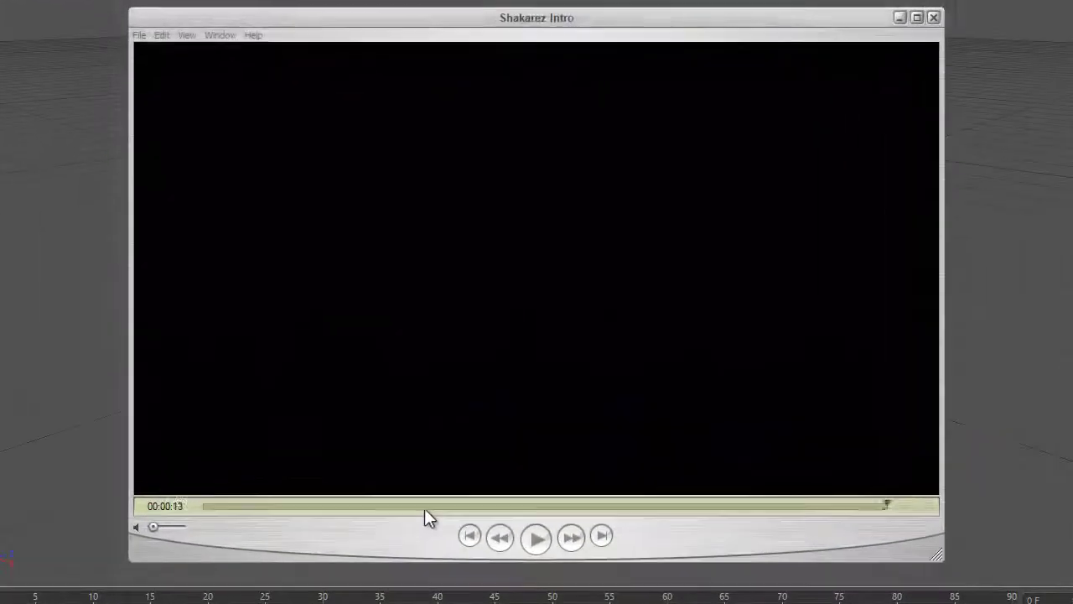
{"action": "left_click_drag", "start_coordinate": [421, 509], "coordinate": [757, 511]}
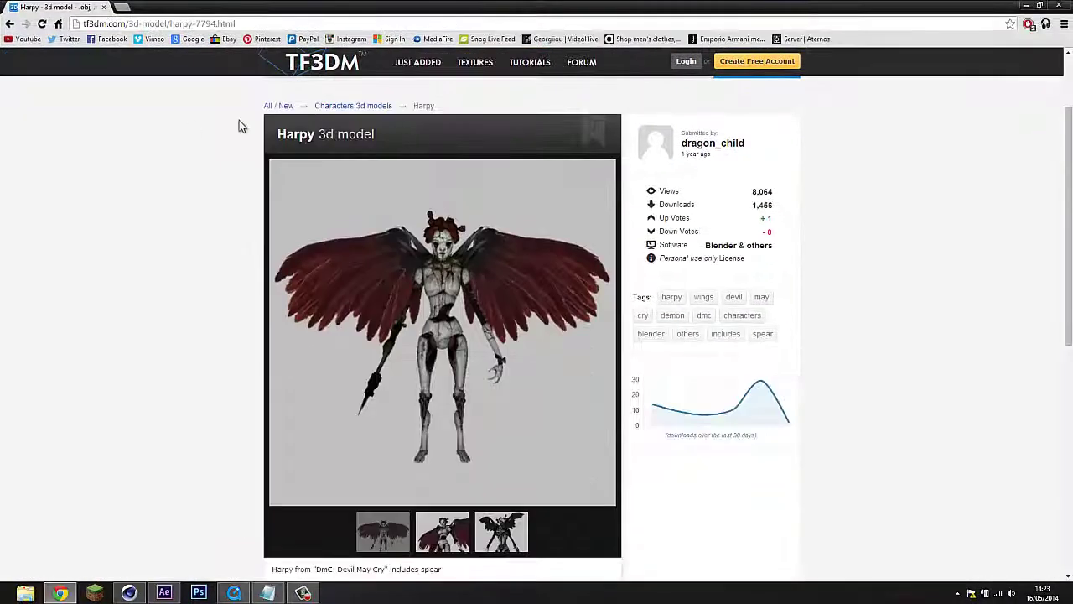
Step: Examine the Harpy 3D model page on TF3DM and its preview images, then put the browser away
{"action": "scroll", "coordinate": [489, 395], "scroll_direction": "down", "scroll_amount": 1}
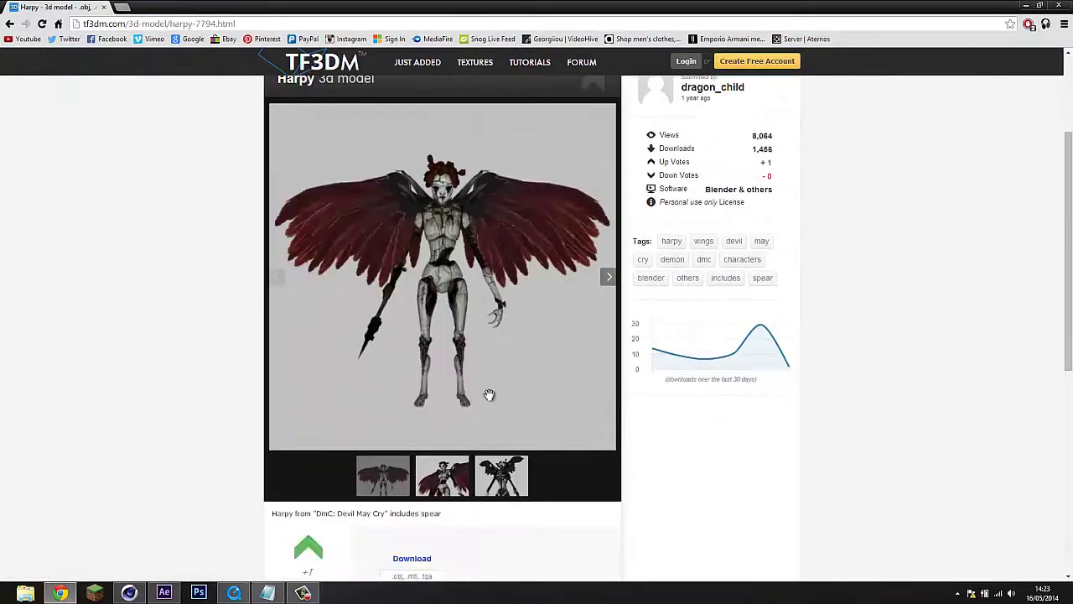
{"action": "left_click", "coordinate": [445, 490]}
{"action": "left_click", "coordinate": [387, 490]}
{"action": "scroll", "coordinate": [507, 266], "scroll_direction": "up", "scroll_amount": 1}
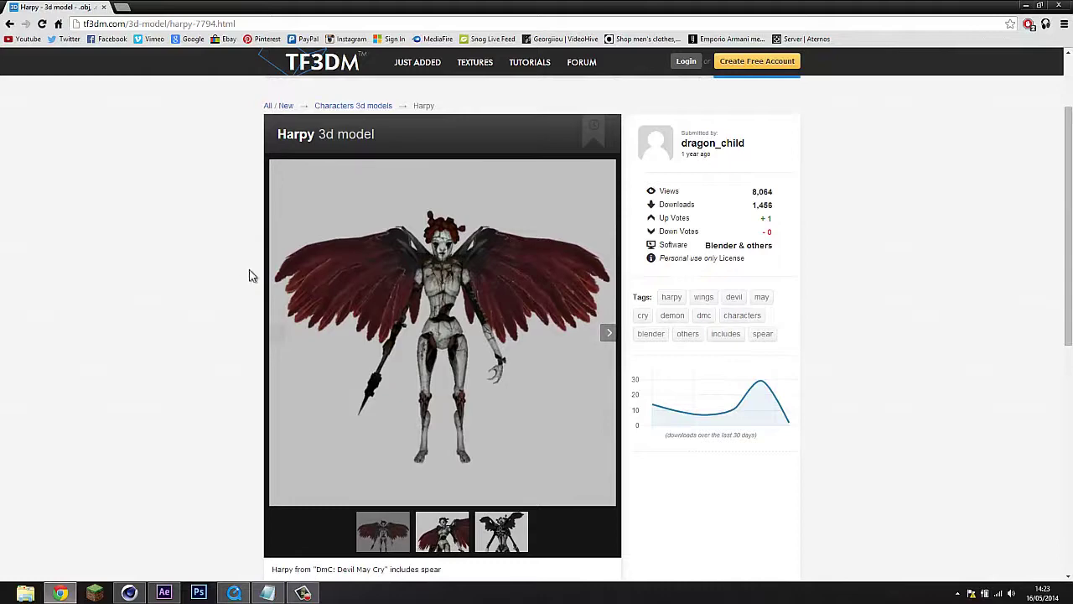
{"action": "left_click", "coordinate": [1023, 7]}
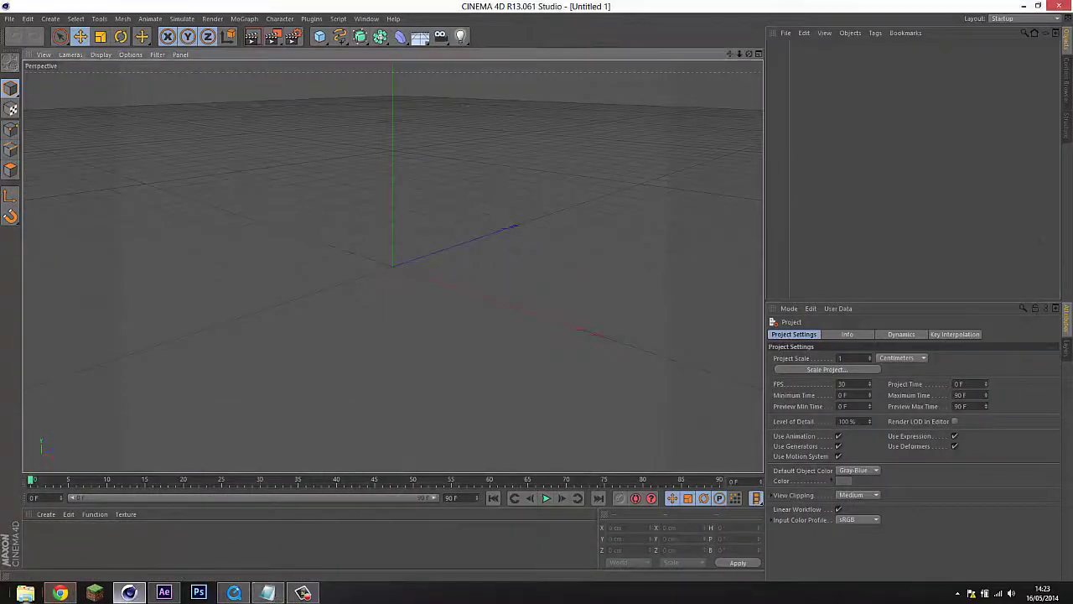
Step: Import harpy.obj with the default Wavefront import settings and view the model from the front
{"action": "left_click", "coordinate": [25, 592]}
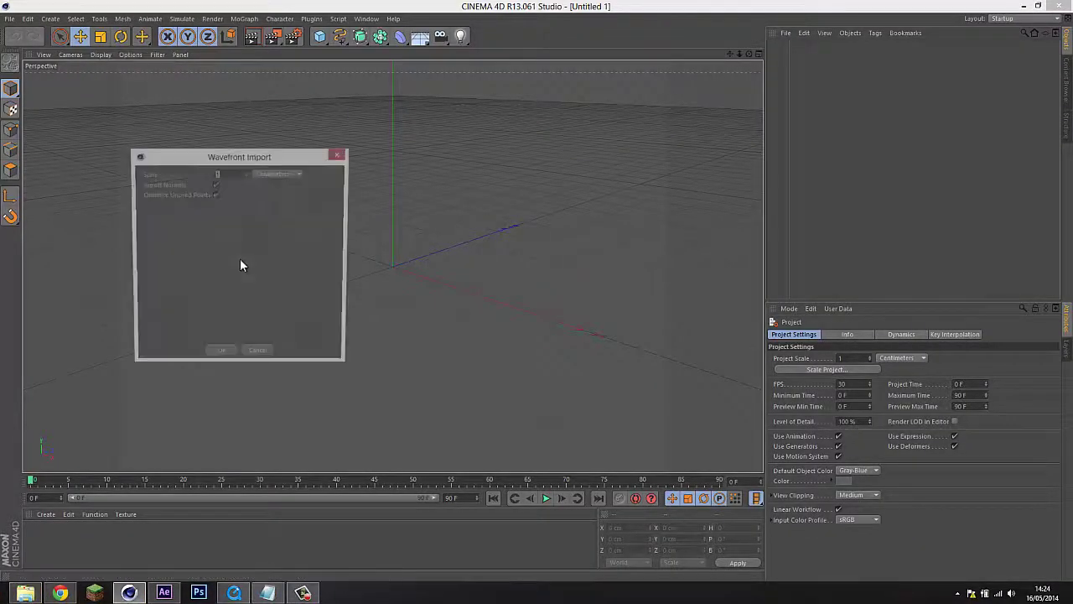
{"action": "left_click", "coordinate": [227, 358]}
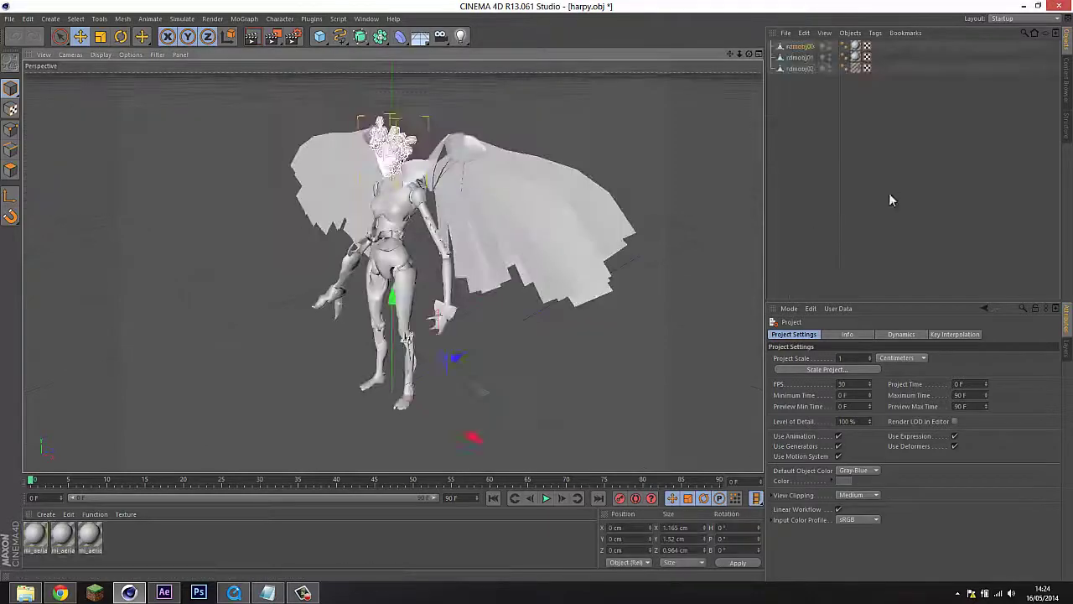
{"action": "left_click_drag", "start_coordinate": [390, 239], "coordinate": [501, 233]}
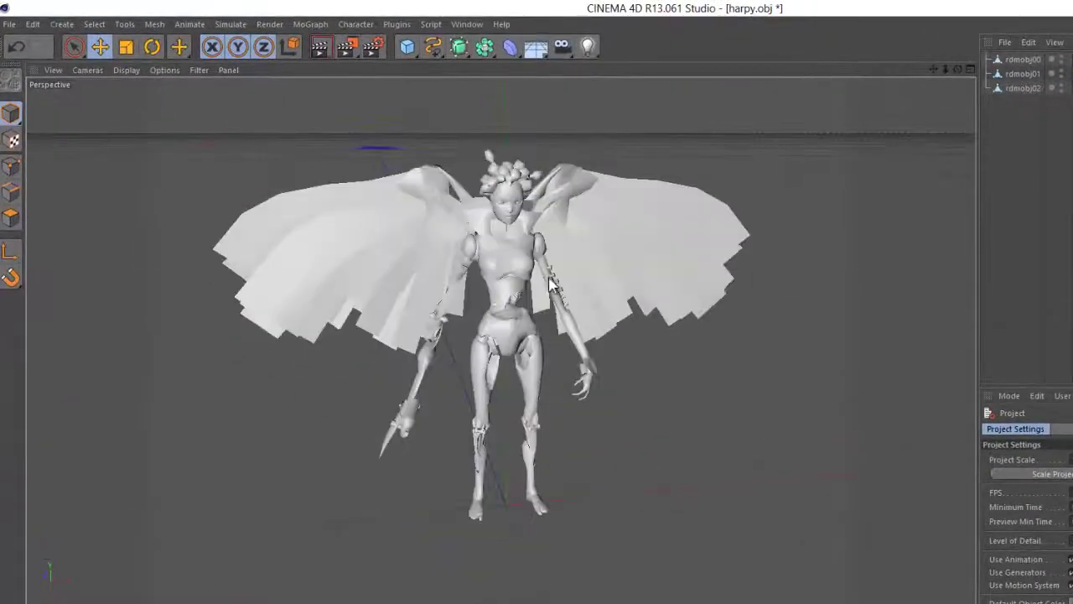
{"action": "scroll", "coordinate": [551, 285], "scroll_direction": "up", "scroll_amount": 5}
{"action": "scroll", "coordinate": [559, 313], "scroll_direction": "down", "scroll_amount": 2}
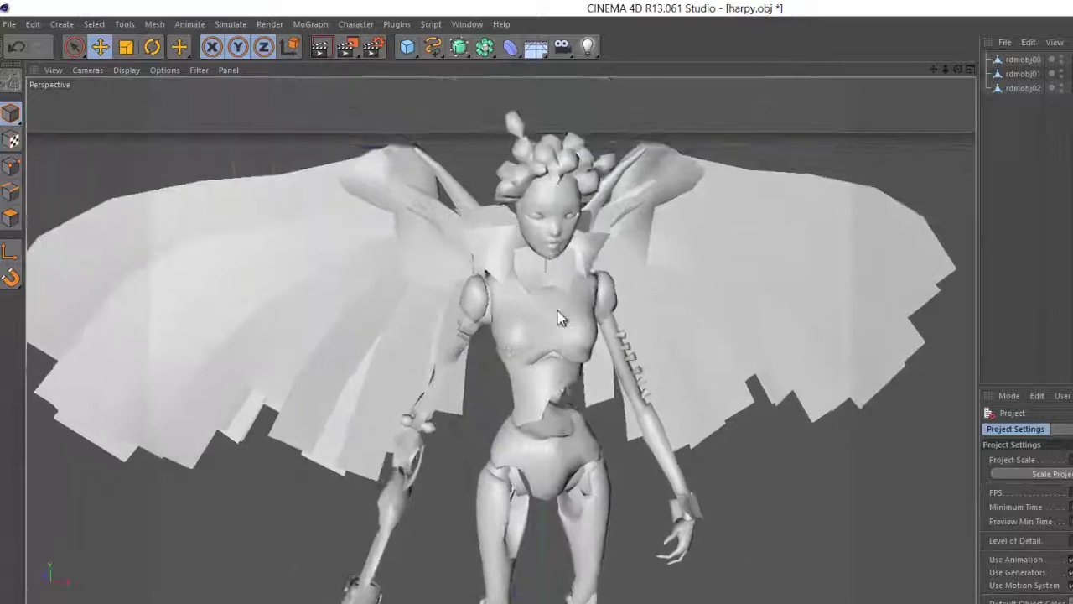
Step: Delete the head and body meshes rdmobj00 and rdmobj02, keeping only the wing mesh rdmobj01
{"action": "left_click", "coordinate": [1038, 88]}
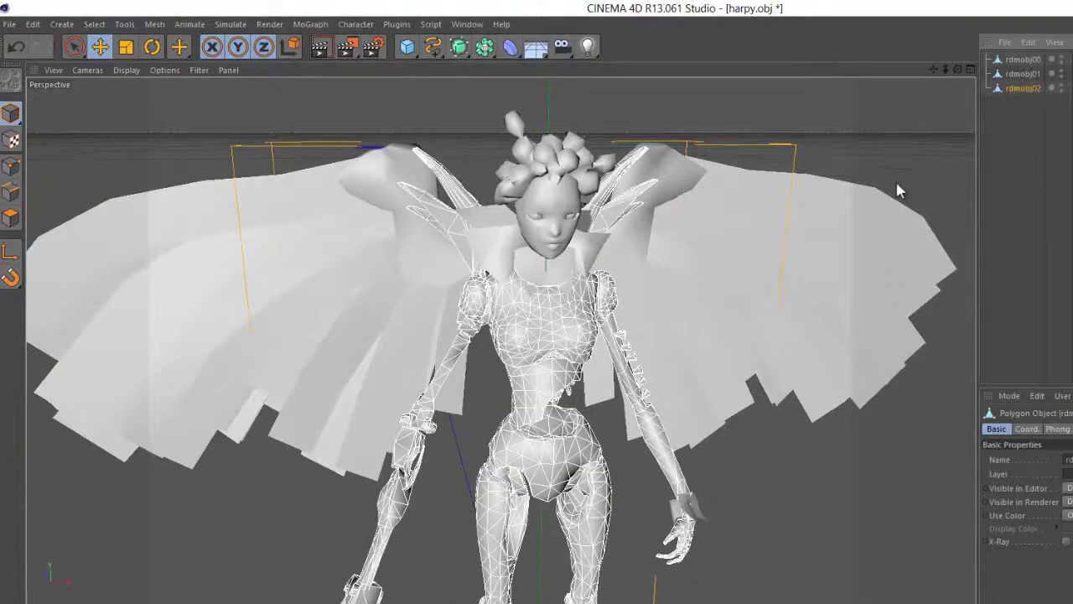
{"action": "left_click", "coordinate": [757, 251]}
{"action": "key", "text": "Delete"}
{"action": "key", "text": "ctrl+z"}
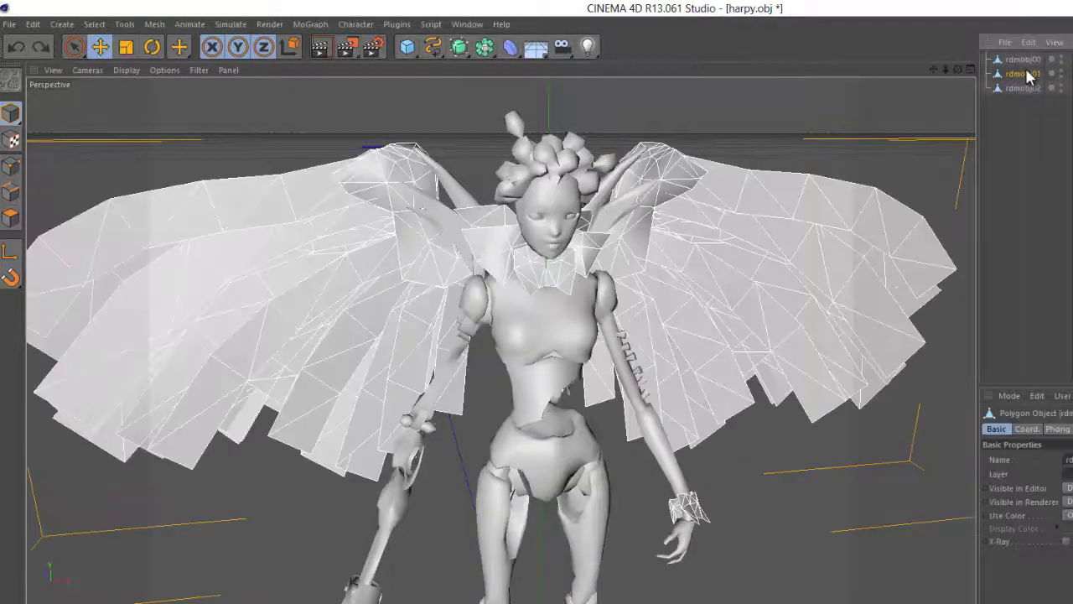
{"action": "left_click", "coordinate": [1023, 72]}
{"action": "key", "text": "Delete"}
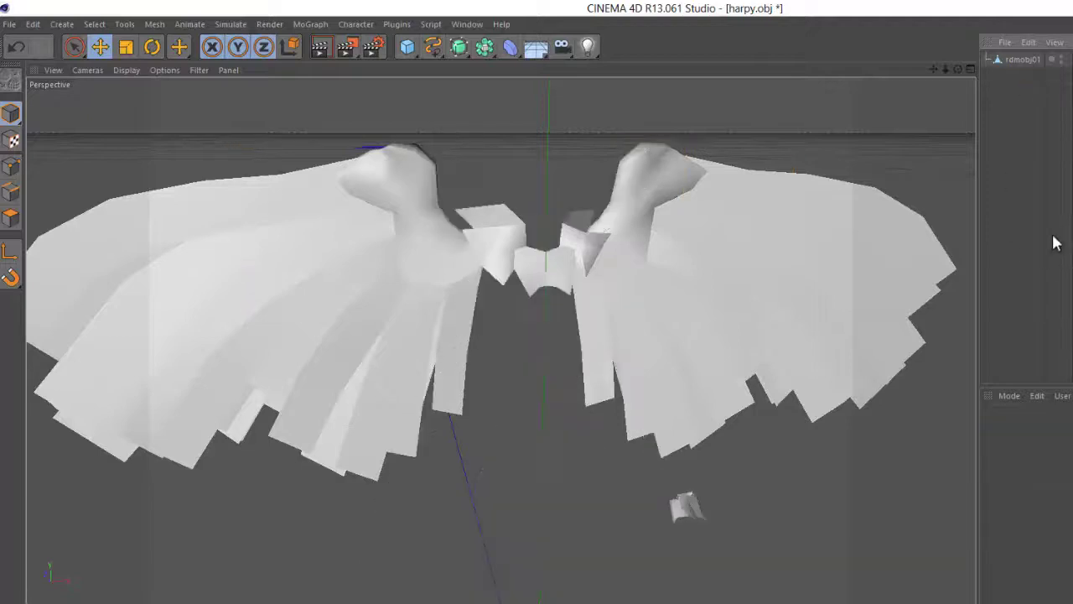
Step: Examine the shape and polygon structure of the remaining wing mesh up close
{"action": "scroll", "coordinate": [476, 305], "scroll_direction": "down", "scroll_amount": 2}
{"action": "left_click_drag", "start_coordinate": [475, 305], "coordinate": [474, 254]}
{"action": "left_click", "coordinate": [638, 253]}
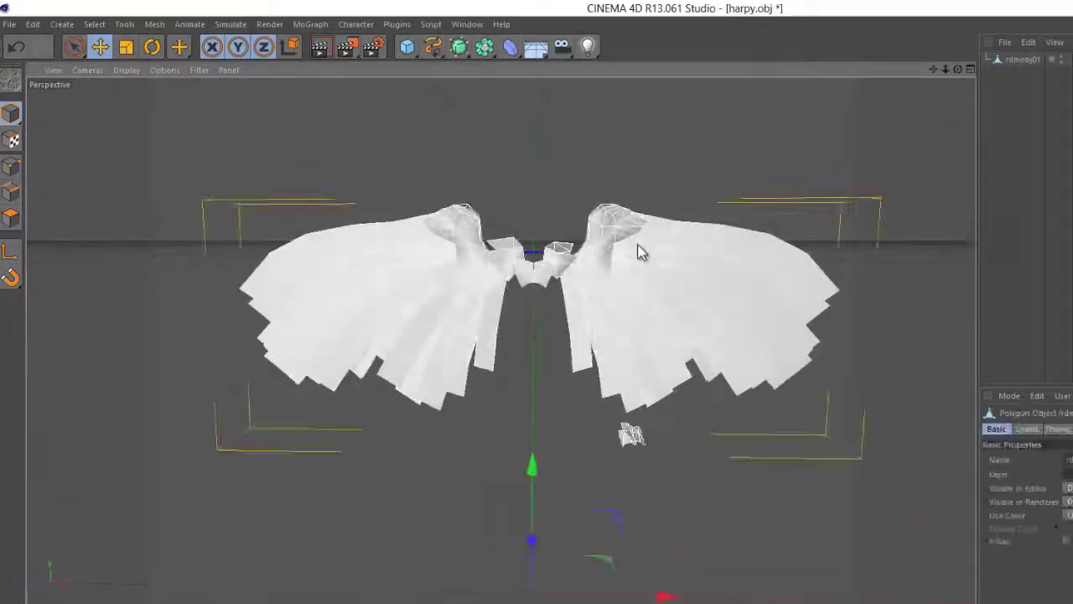
{"action": "left_click", "coordinate": [1019, 83]}
{"action": "left_click", "coordinate": [614, 245]}
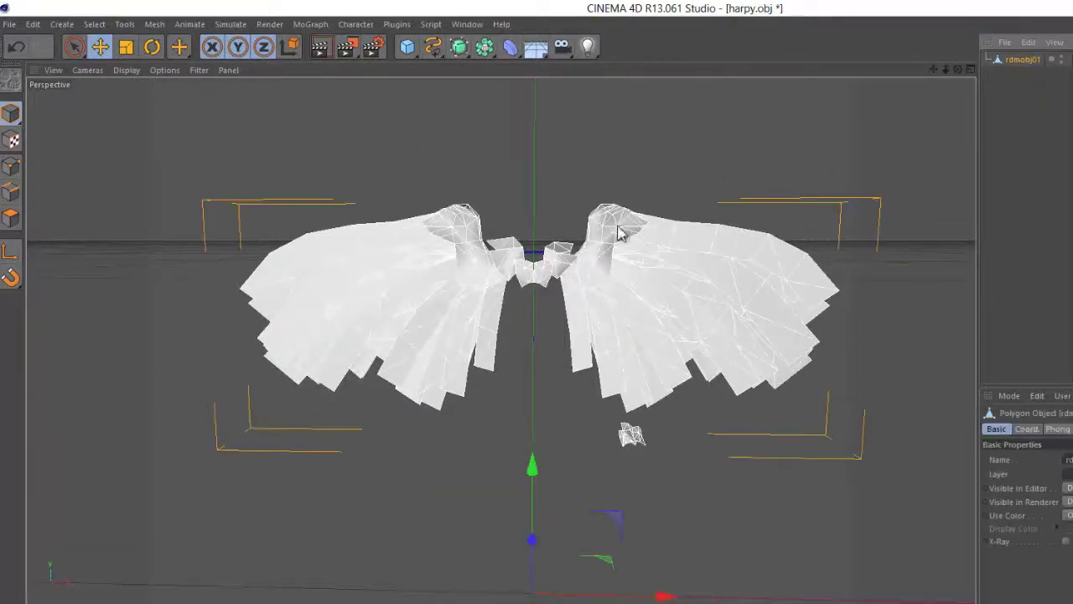
{"action": "left_click", "coordinate": [1017, 92]}
{"action": "left_click_drag", "start_coordinate": [398, 283], "coordinate": [655, 304]}
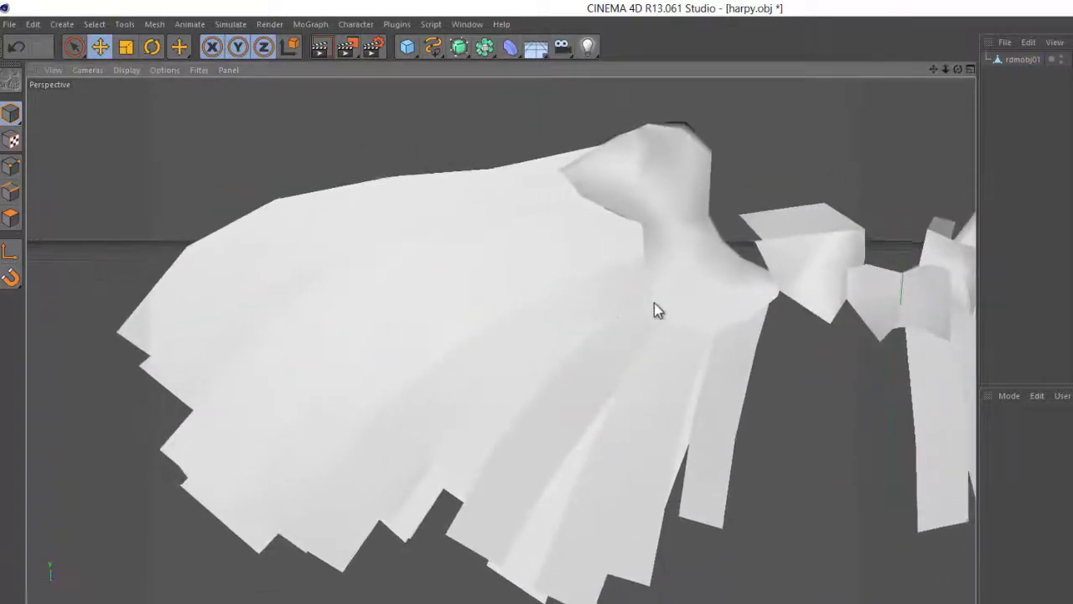
{"action": "scroll", "coordinate": [657, 310], "scroll_direction": "down", "scroll_amount": 5}
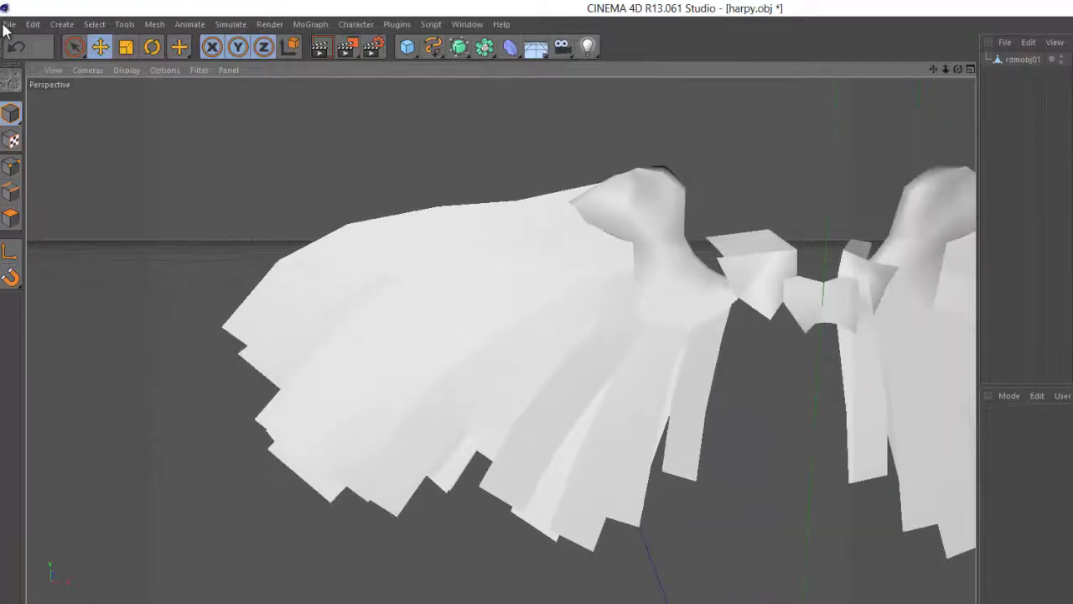
Step: Open the recent project Shakarez Project File.c4d and leave its camera view to see the wings from the side
{"action": "left_click", "coordinate": [9, 23]}
{"action": "mouse_move", "coordinate": [80, 238]}
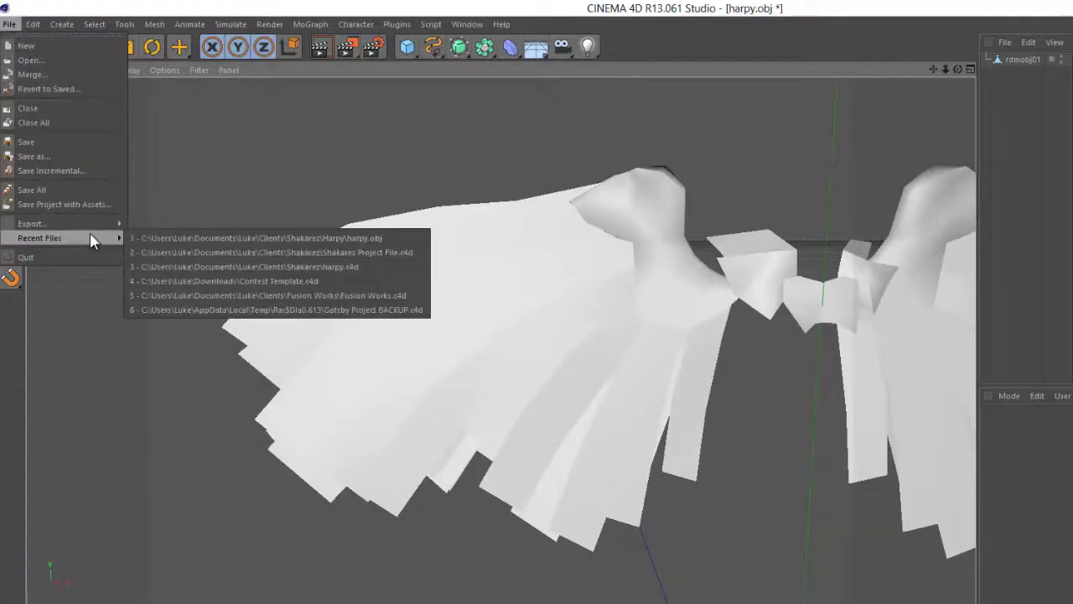
{"action": "left_click", "coordinate": [156, 251]}
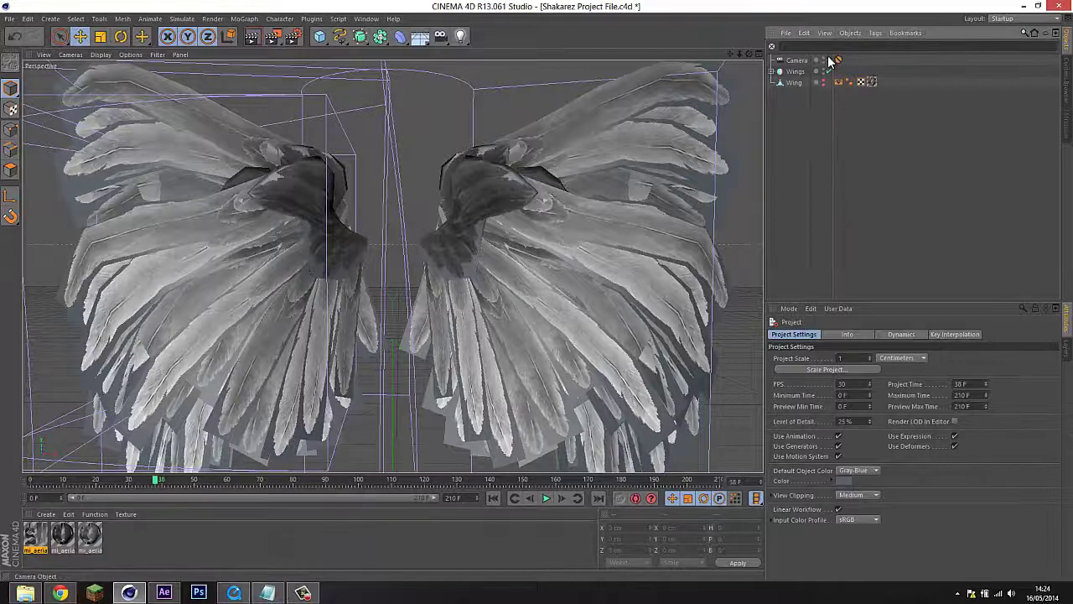
{"action": "left_click", "coordinate": [829, 60]}
{"action": "left_click_drag", "start_coordinate": [377, 231], "coordinate": [201, 240]}
{"action": "scroll", "coordinate": [391, 251], "scroll_direction": "up", "scroll_amount": 2}
Step: Disable the Wings generator and delete the separate Wing mesh outside its hierarchy
{"action": "left_click", "coordinate": [827, 71]}
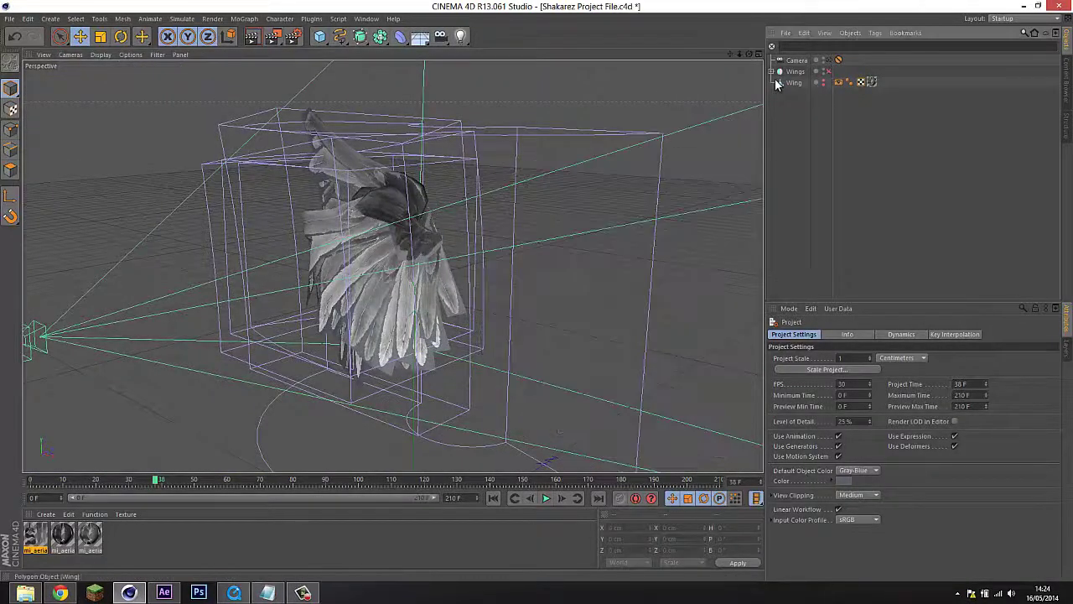
{"action": "left_click", "coordinate": [790, 83]}
{"action": "key", "text": "Delete"}
Step: Expand the Wings and Connect objects and switch off Connect together with all five Bend deformers
{"action": "left_click", "coordinate": [771, 72]}
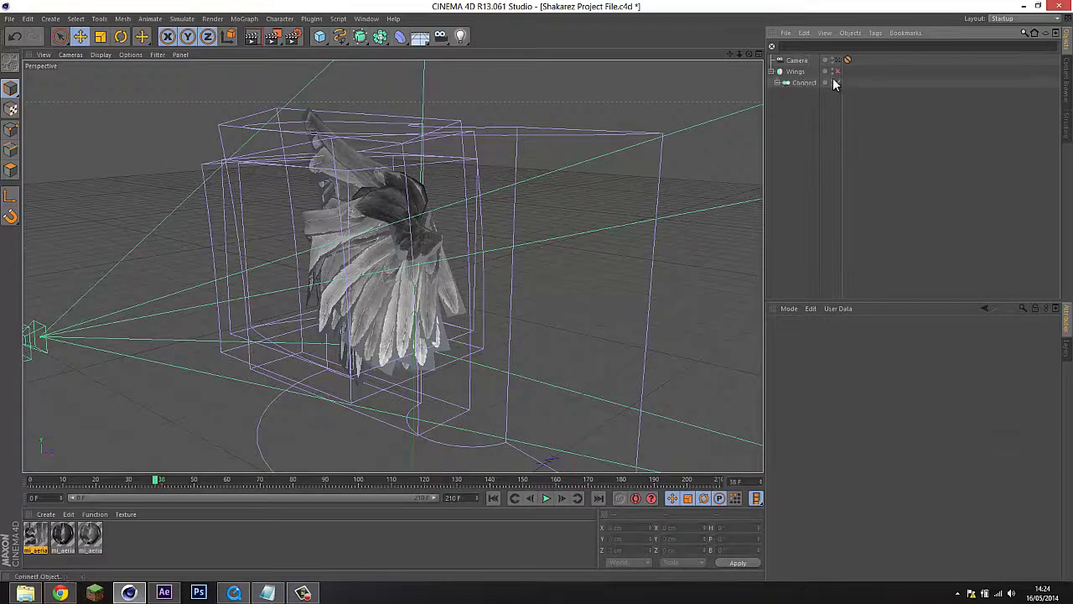
{"action": "left_click", "coordinate": [778, 83]}
{"action": "left_click", "coordinate": [839, 93]}
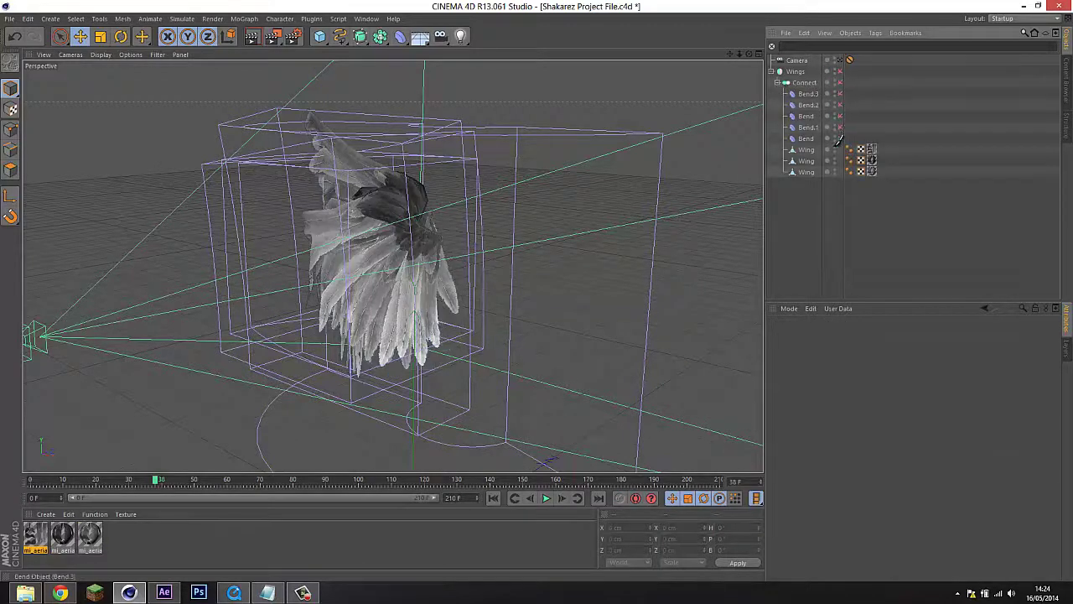
{"action": "left_click", "coordinate": [840, 138]}
Step: Hide the first two Wing meshes under Connect to isolate the last one in the viewport
{"action": "left_click", "coordinate": [834, 152], "text": "alt"}
{"action": "left_click", "coordinate": [835, 161], "text": "alt"}
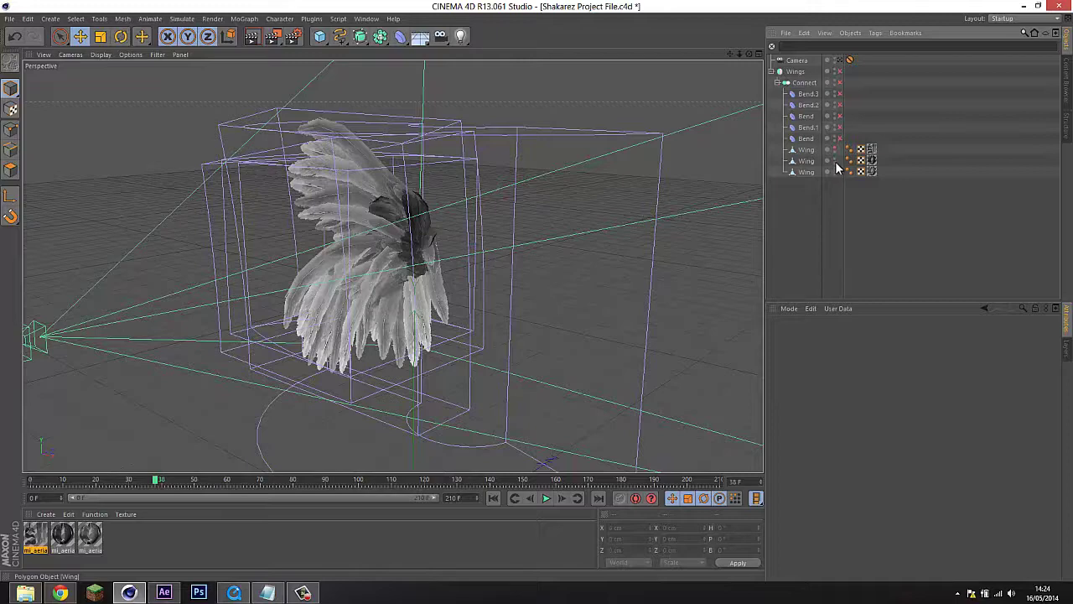
{"action": "left_click", "coordinate": [836, 171]}
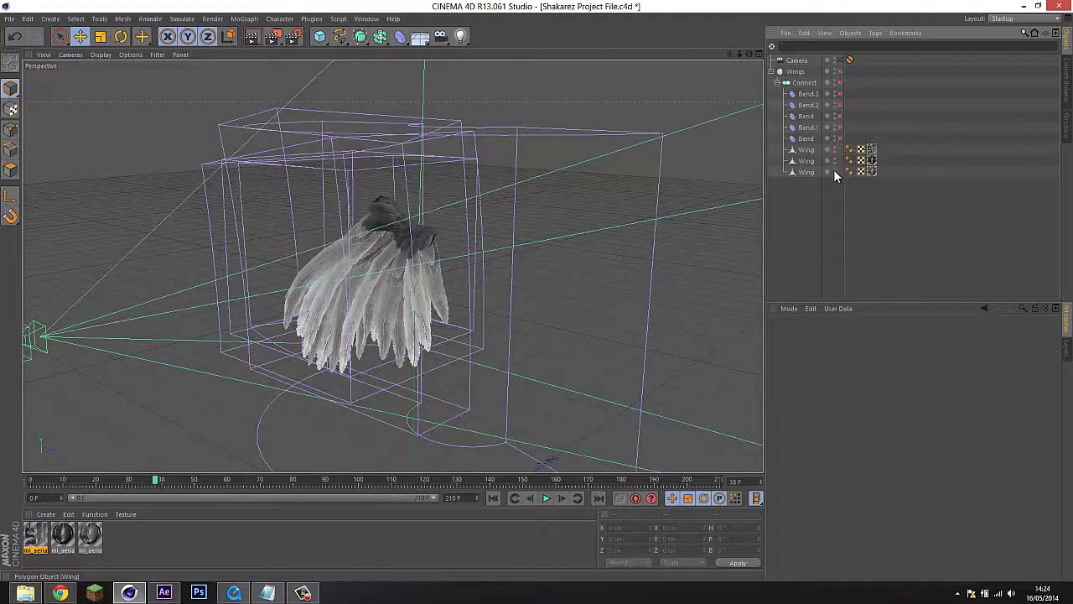
{"action": "left_click", "coordinate": [834, 171], "text": "alt"}
{"action": "left_click", "coordinate": [830, 173], "text": "alt"}
{"action": "scroll", "coordinate": [412, 242], "scroll_direction": "up", "scroll_amount": 4}
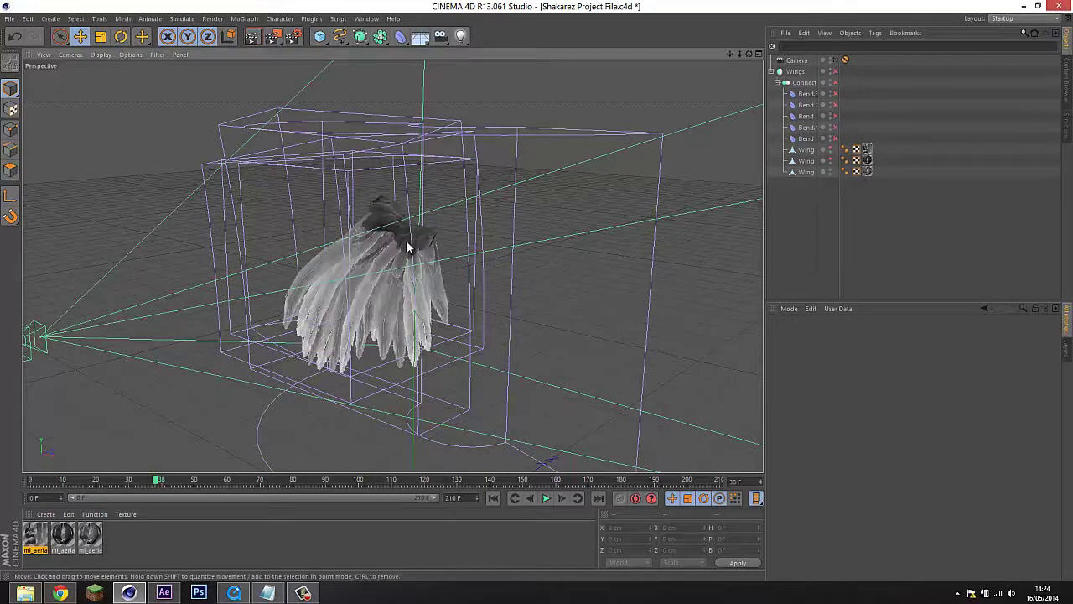
{"action": "left_click_drag", "start_coordinate": [351, 284], "coordinate": [376, 239]}
Step: Inspect the color texture settings of the mi_aerialDrone_feathers material and close the editor
{"action": "double_click", "coordinate": [36, 539]}
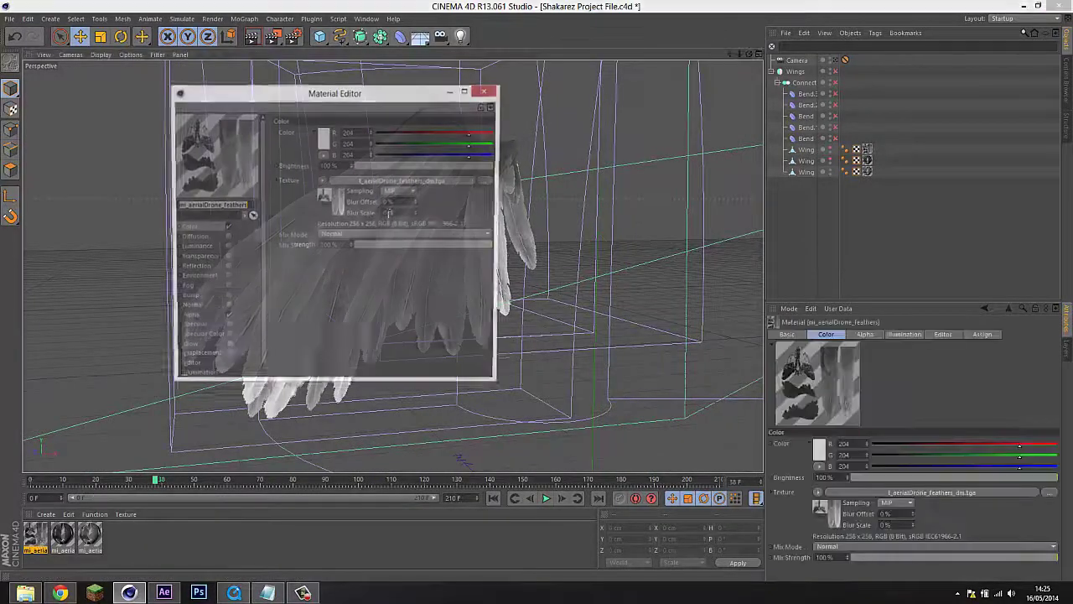
{"action": "left_click", "coordinate": [324, 182]}
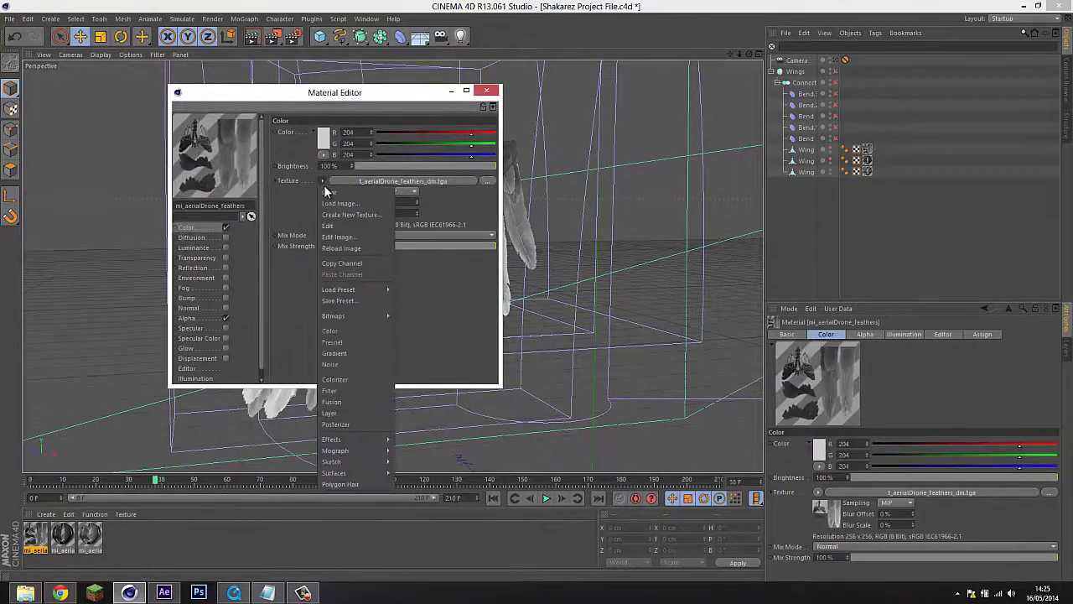
{"action": "left_click", "coordinate": [436, 323]}
{"action": "left_click", "coordinate": [339, 206]}
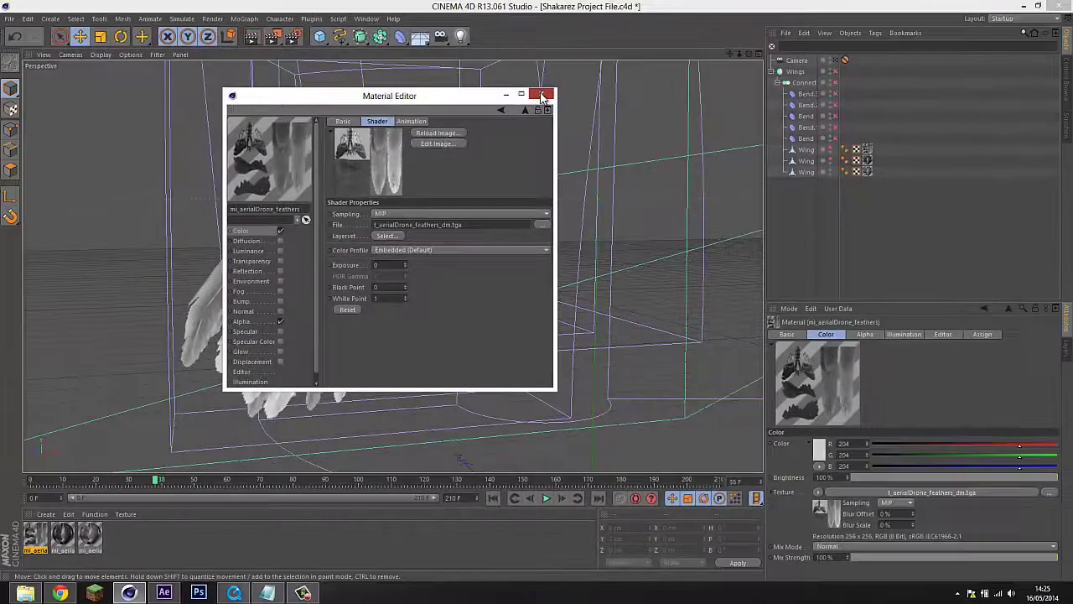
{"action": "left_click", "coordinate": [541, 96]}
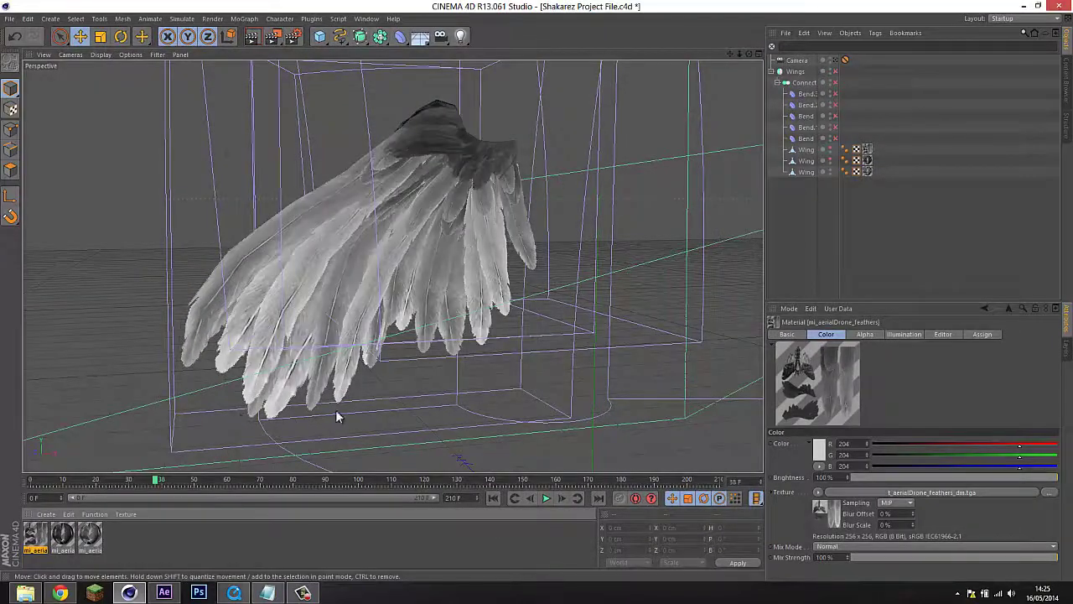
Step: Show the two hidden Wing meshes again and view the complete wing from the side
{"action": "left_click", "coordinate": [830, 161]}
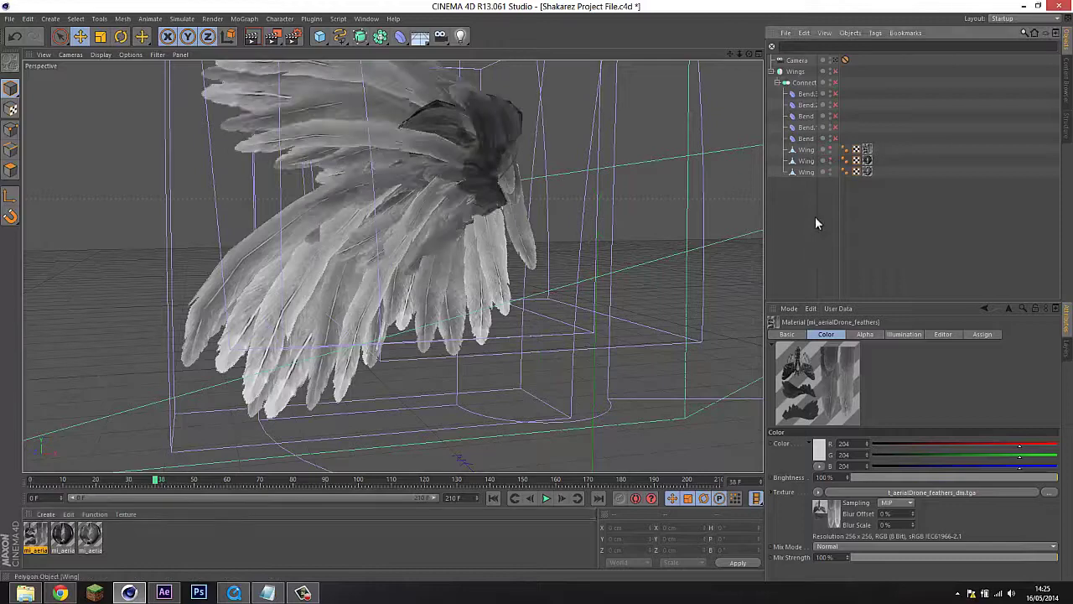
{"action": "left_click_drag", "start_coordinate": [326, 159], "coordinate": [329, 198]}
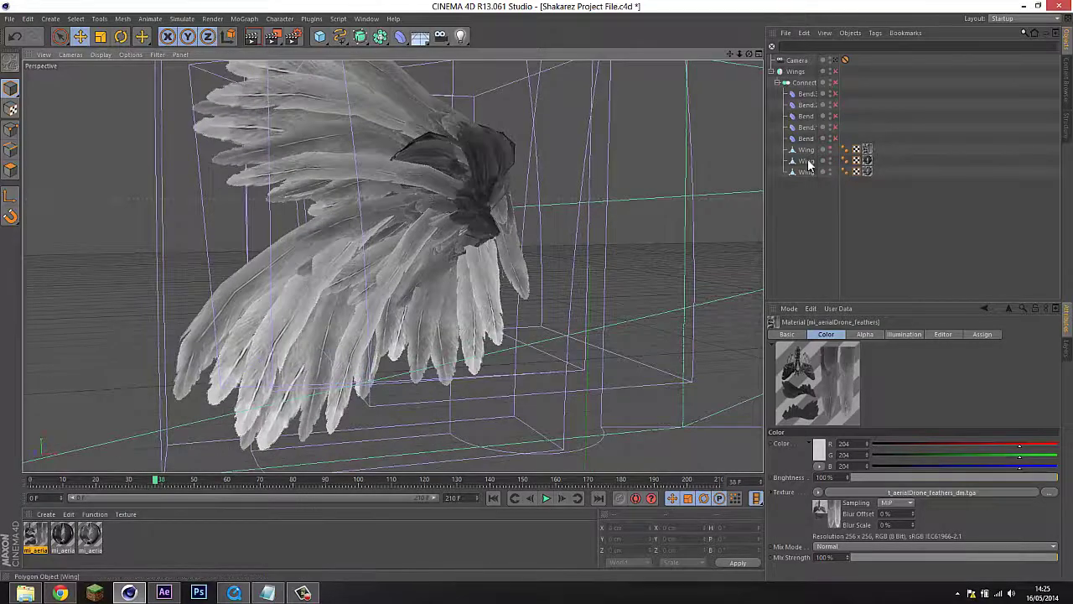
{"action": "left_click_drag", "start_coordinate": [452, 210], "coordinate": [417, 237]}
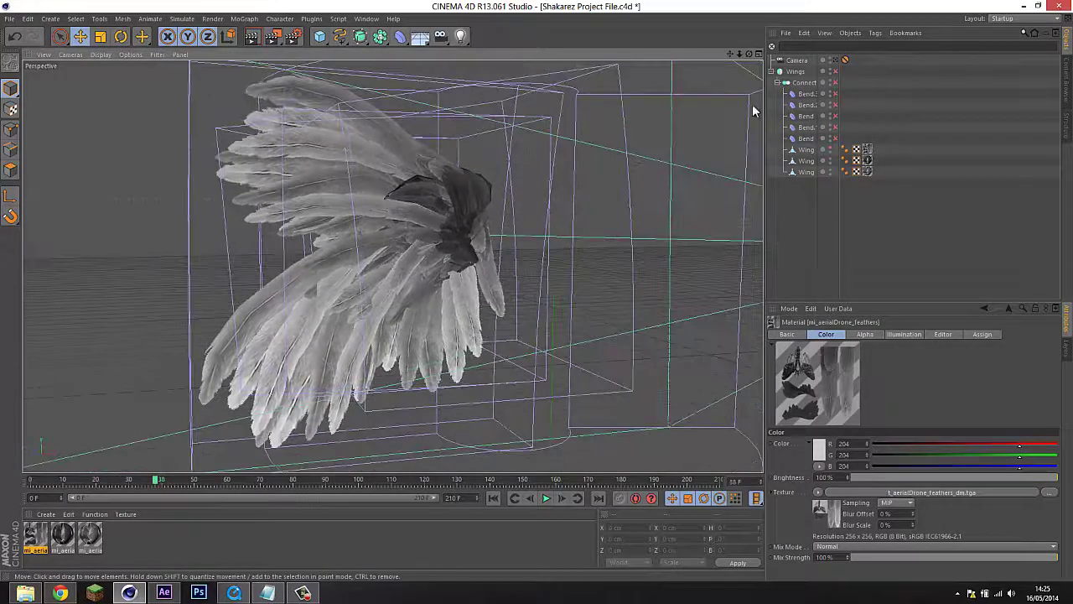
{"action": "left_click", "coordinate": [830, 151]}
{"action": "left_click_drag", "start_coordinate": [508, 254], "coordinate": [304, 258]}
{"action": "left_click_drag", "start_coordinate": [483, 233], "coordinate": [470, 234]}
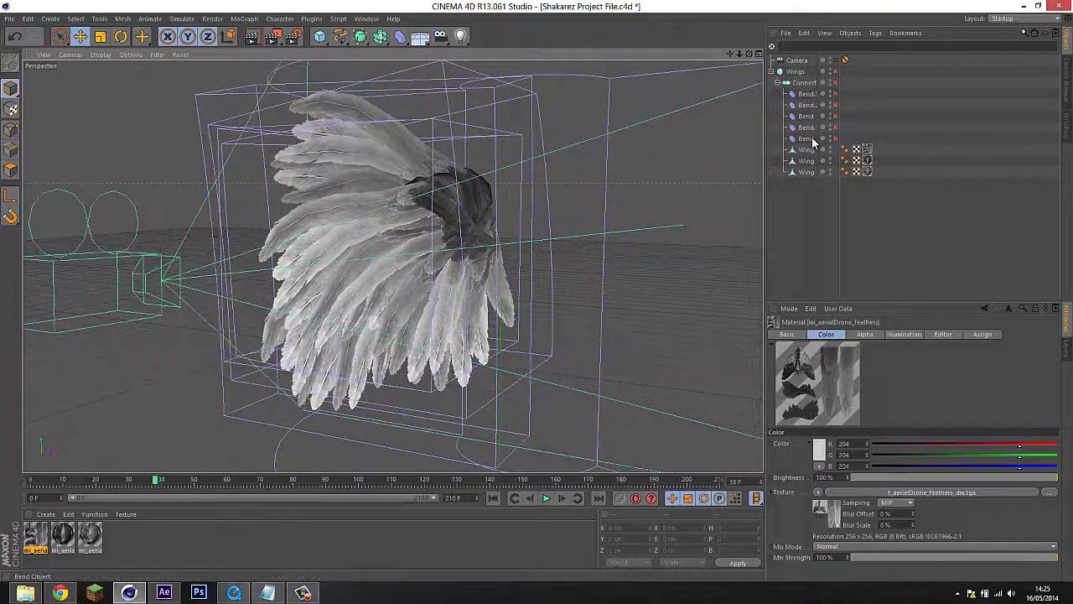
Step: Review the settings of the Bend deformers one by one and widen the object name column
{"action": "left_click", "coordinate": [805, 138]}
{"action": "left_click", "coordinate": [811, 128]}
{"action": "left_click", "coordinate": [811, 117]}
{"action": "left_click", "coordinate": [812, 105]}
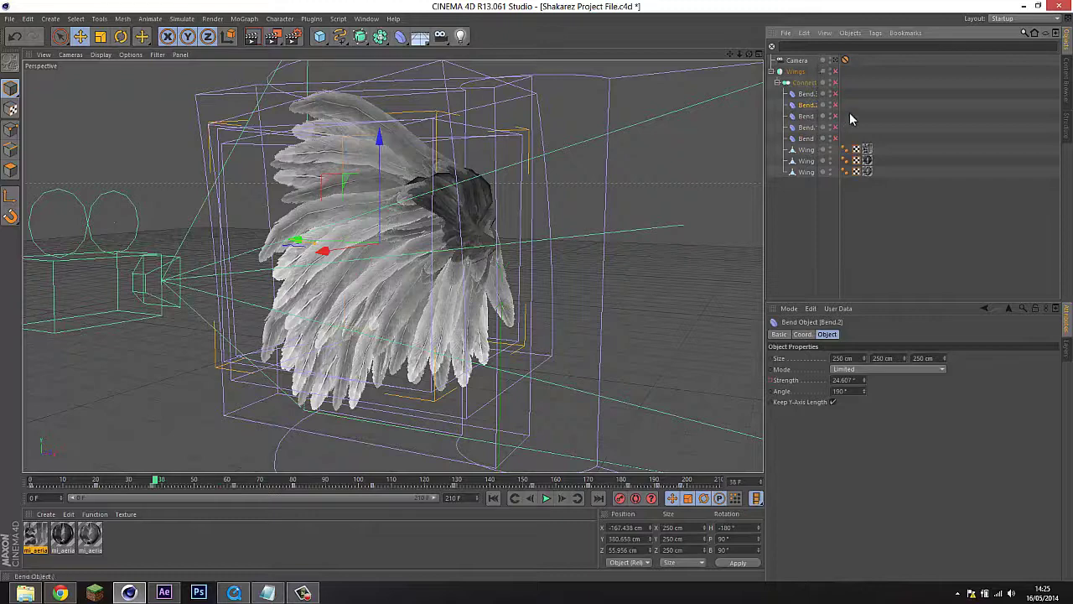
{"action": "left_click_drag", "start_coordinate": [856, 106], "coordinate": [898, 108]}
Step: Enable the last Bend deformer in the Connect hierarchy and scrub the timeline to preview its motion
{"action": "left_click", "coordinate": [889, 138]}
{"action": "left_click", "coordinate": [875, 139]}
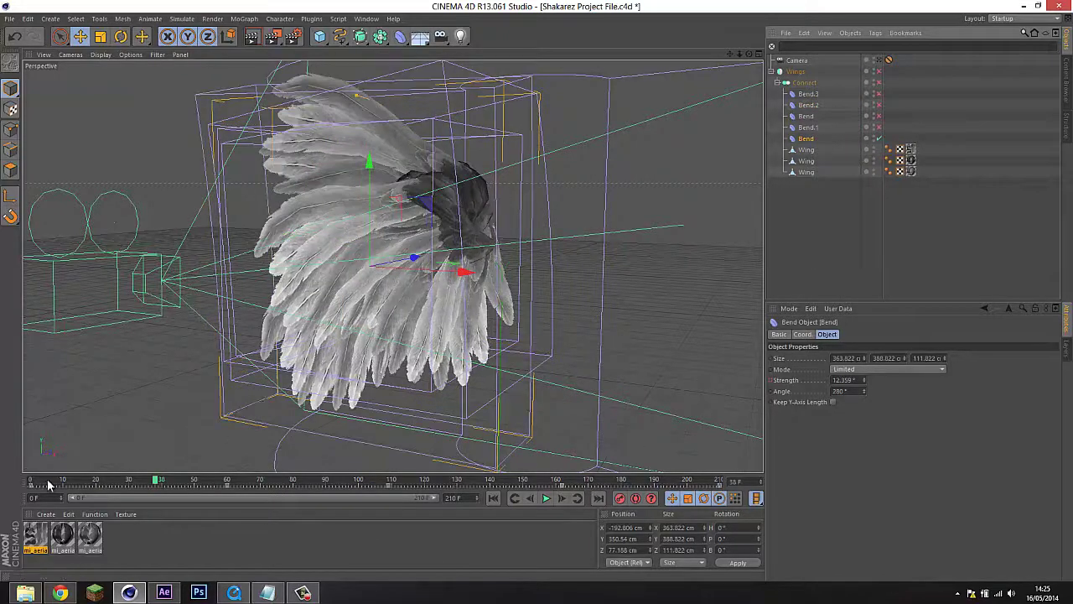
{"action": "left_click_drag", "start_coordinate": [63, 483], "coordinate": [131, 479]}
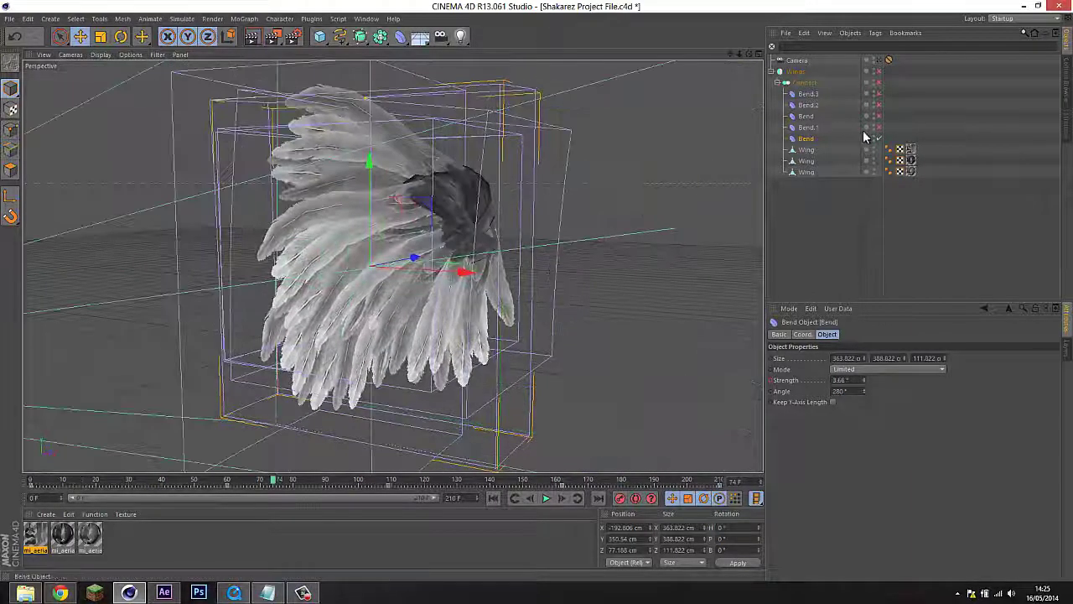
Step: Enable the Bend.1 deformer and the Bend deformer directly above it, scrubbing the timeline to preview their combined motion
{"action": "left_click", "coordinate": [878, 127]}
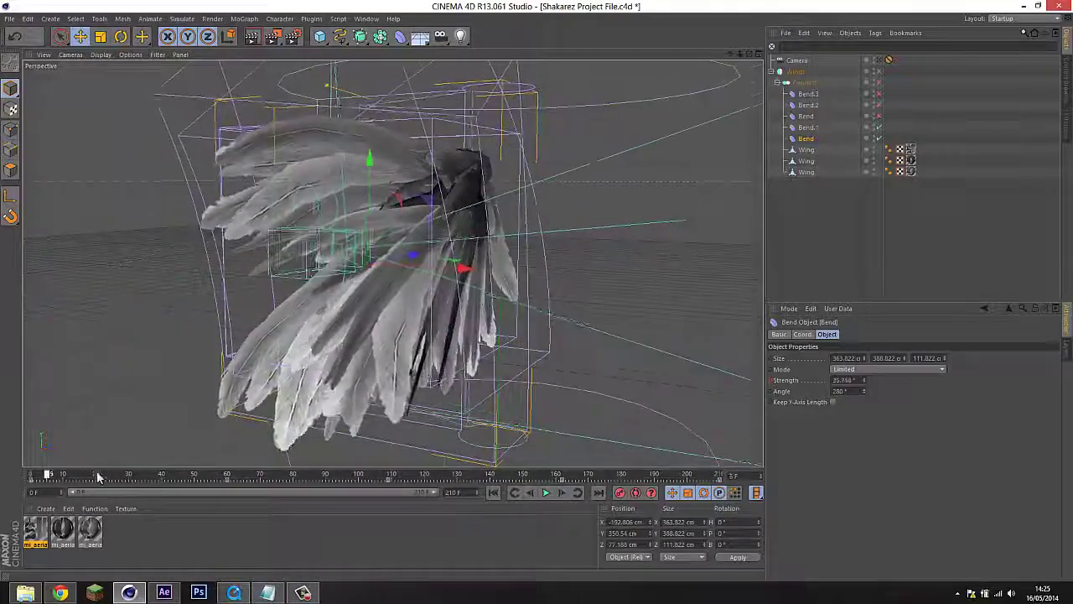
{"action": "left_click", "coordinate": [878, 117]}
{"action": "left_click_drag", "start_coordinate": [199, 476], "coordinate": [463, 485]}
{"action": "left_click_drag", "start_coordinate": [313, 487], "coordinate": [235, 469]}
{"action": "left_click_drag", "start_coordinate": [459, 481], "coordinate": [461, 482]}
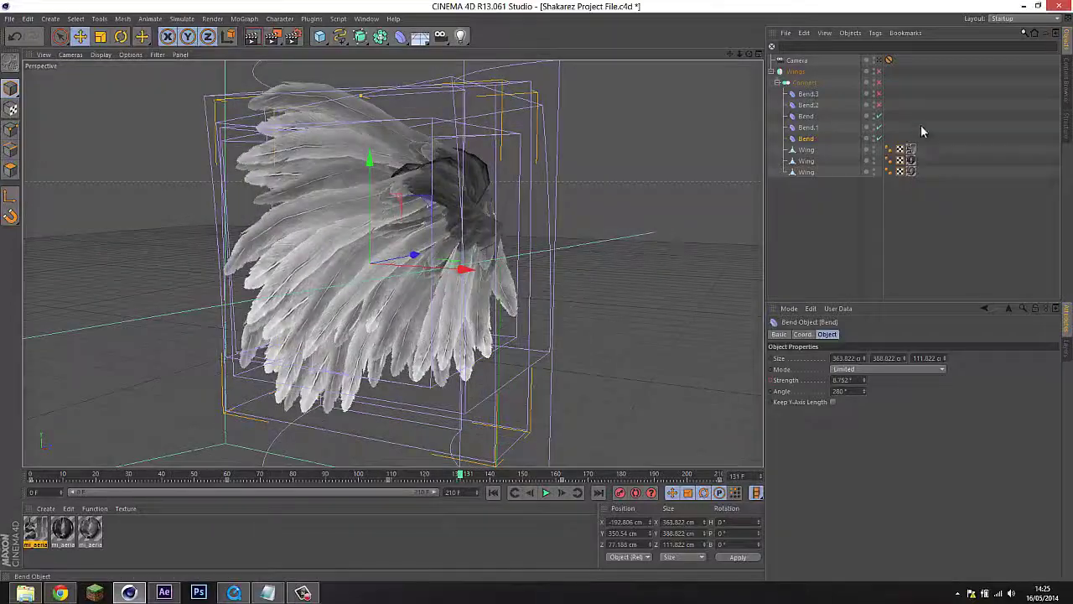
Step: Enable the Bend.2 and Bend.3 deformers and scrub the timeline to preview the fully deformed wing
{"action": "left_click", "coordinate": [879, 105]}
{"action": "left_click_drag", "start_coordinate": [271, 476], "coordinate": [652, 475]}
{"action": "left_click", "coordinate": [879, 103]}
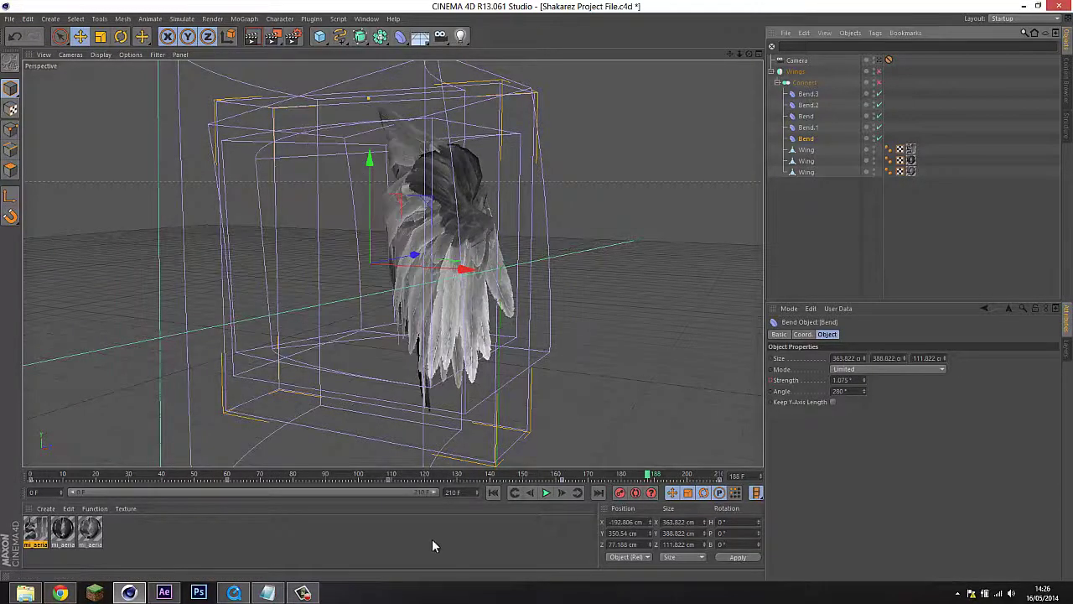
{"action": "left_click_drag", "start_coordinate": [468, 482], "coordinate": [126, 474]}
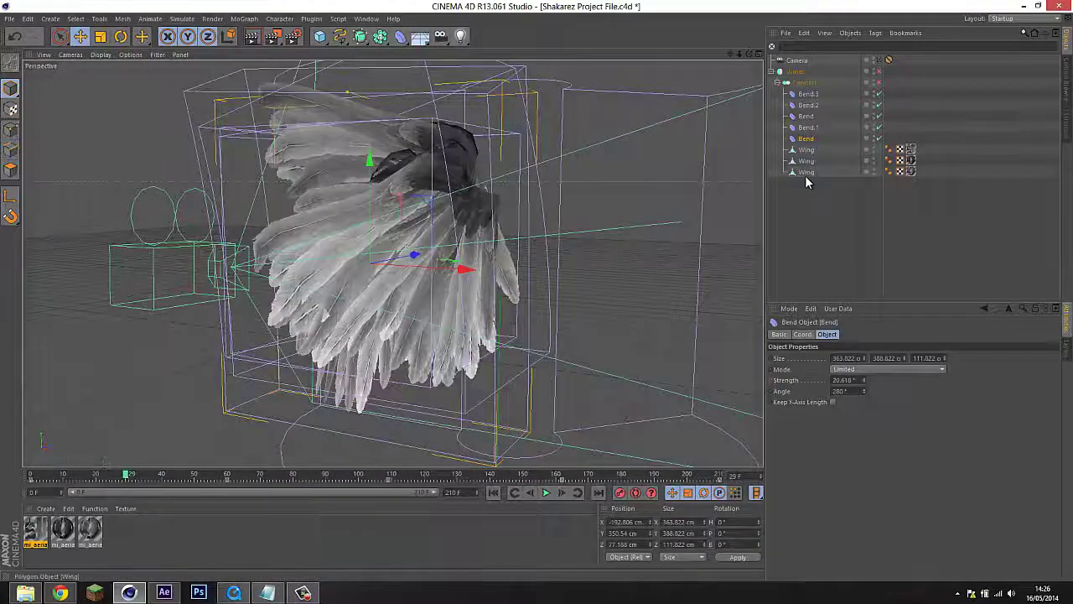
Step: Enable the Connect object and the Wings symmetry object, and play the mirrored wing animation
{"action": "left_click", "coordinate": [803, 84]}
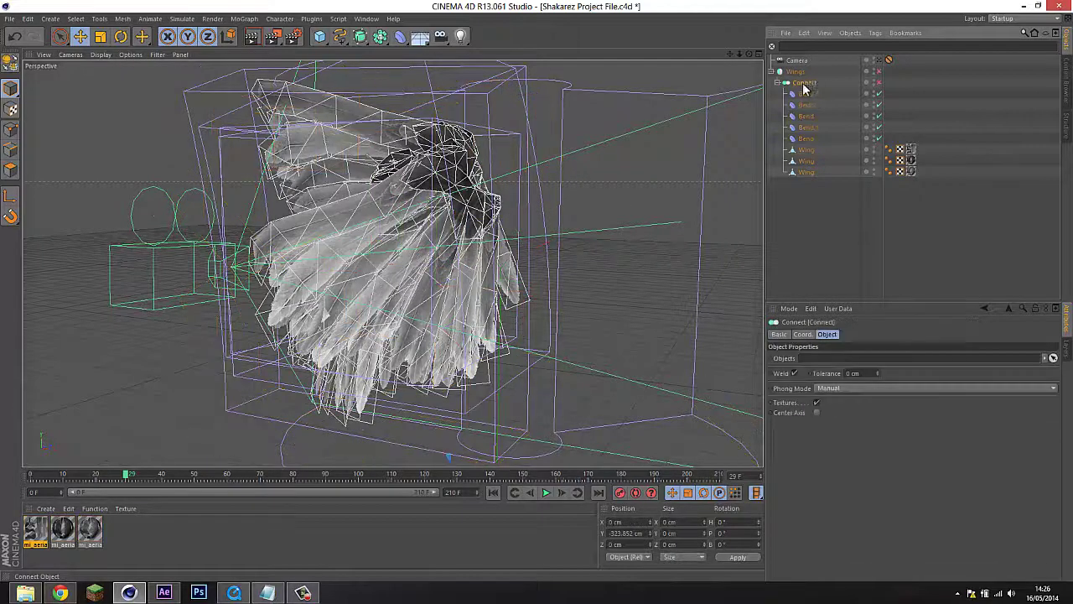
{"action": "left_click", "coordinate": [806, 82]}
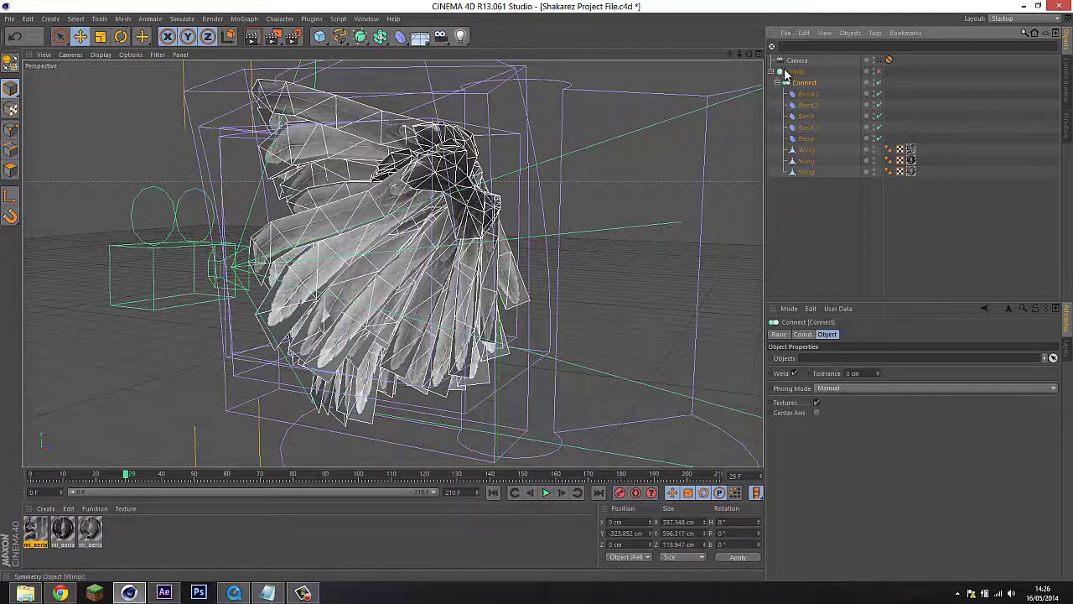
{"action": "left_click", "coordinate": [795, 72]}
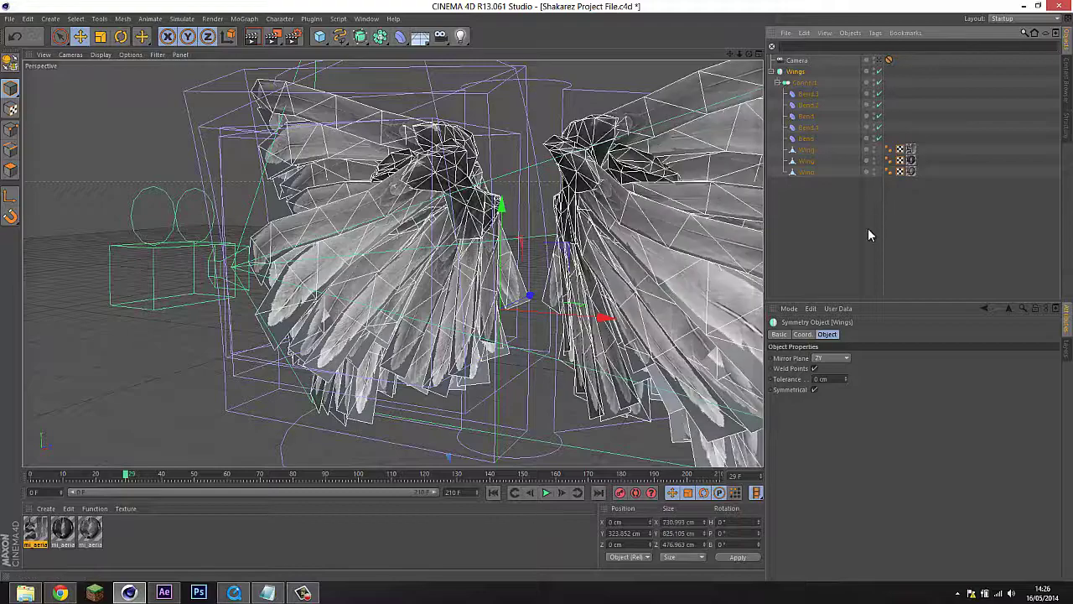
{"action": "left_click", "coordinate": [870, 234]}
{"action": "left_click_drag", "start_coordinate": [509, 258], "coordinate": [509, 384]}
{"action": "left_click", "coordinate": [546, 493]}
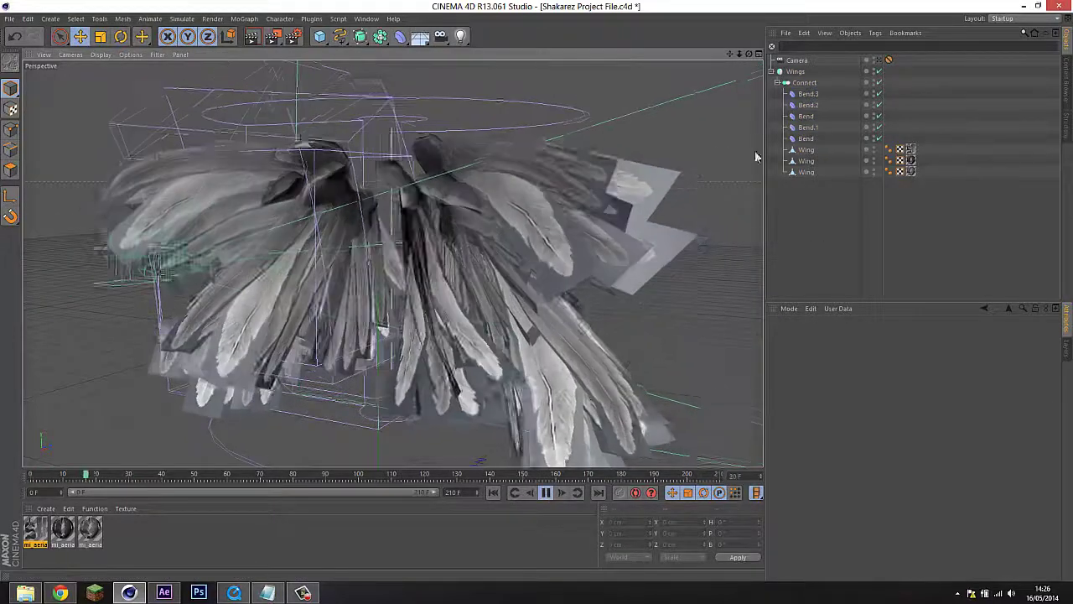
{"action": "mouse_move", "coordinate": [414, 224]}
{"action": "left_mouse_down"}
{"action": "mouse_move", "coordinate": [323, 226]}
{"action": "mouse_move", "coordinate": [527, 238]}
{"action": "mouse_move", "coordinate": [412, 230]}
{"action": "left_mouse_up"}
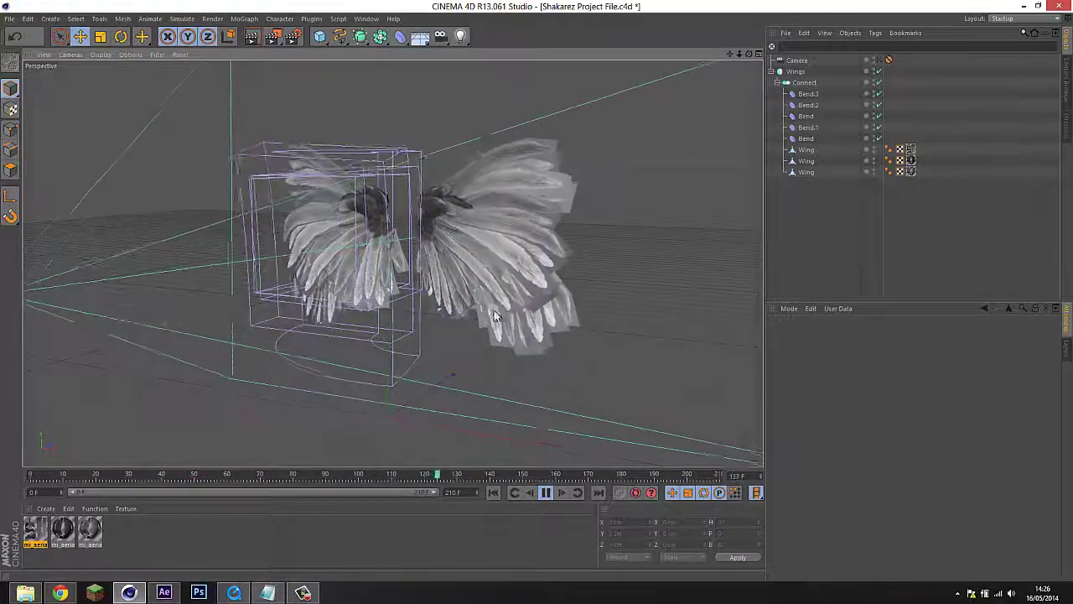
Step: Look through the scene Camera and scrub the timeline to review the wing opening and closing
{"action": "left_click", "coordinate": [880, 61]}
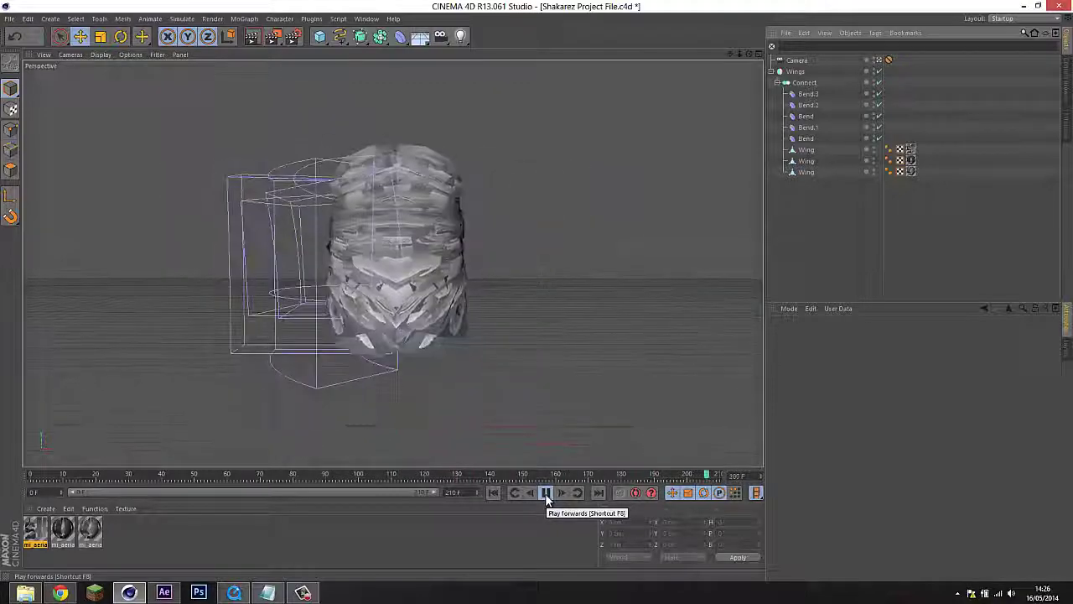
{"action": "left_click_drag", "start_coordinate": [535, 477], "coordinate": [504, 475]}
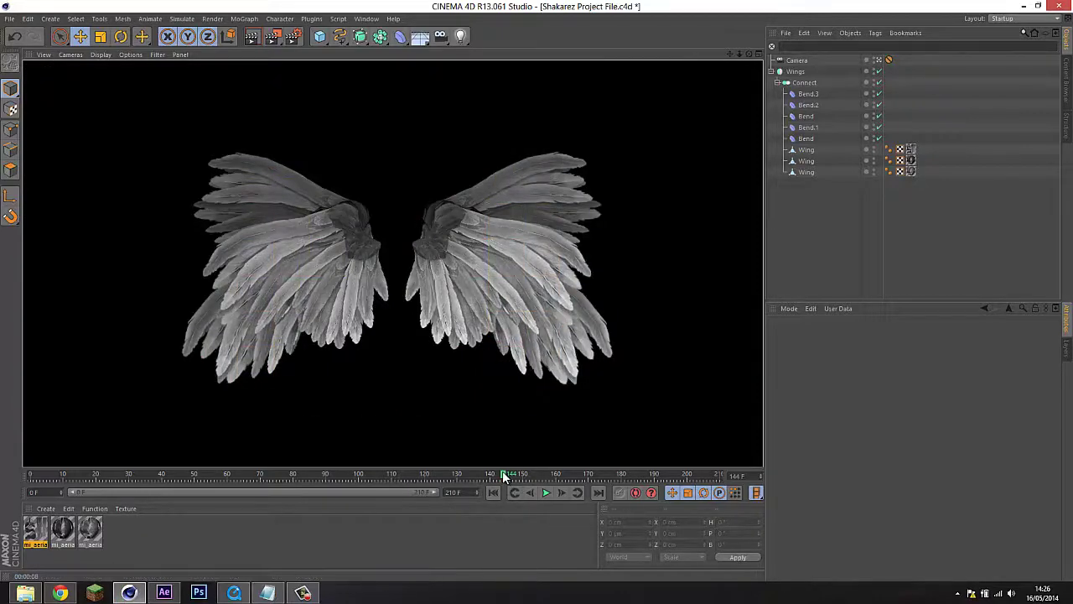
{"action": "left_click_drag", "start_coordinate": [502, 475], "coordinate": [600, 478]}
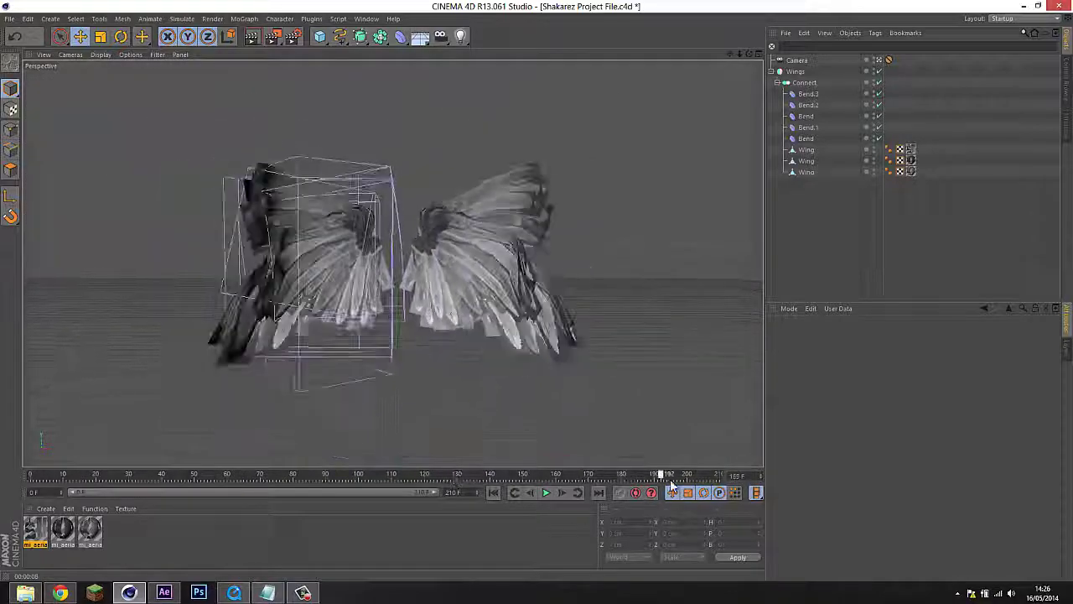
{"action": "left_click_drag", "start_coordinate": [683, 484], "coordinate": [696, 478]}
Step: Review the Output and Save pages of the render settings and close them
{"action": "left_click", "coordinate": [292, 36]}
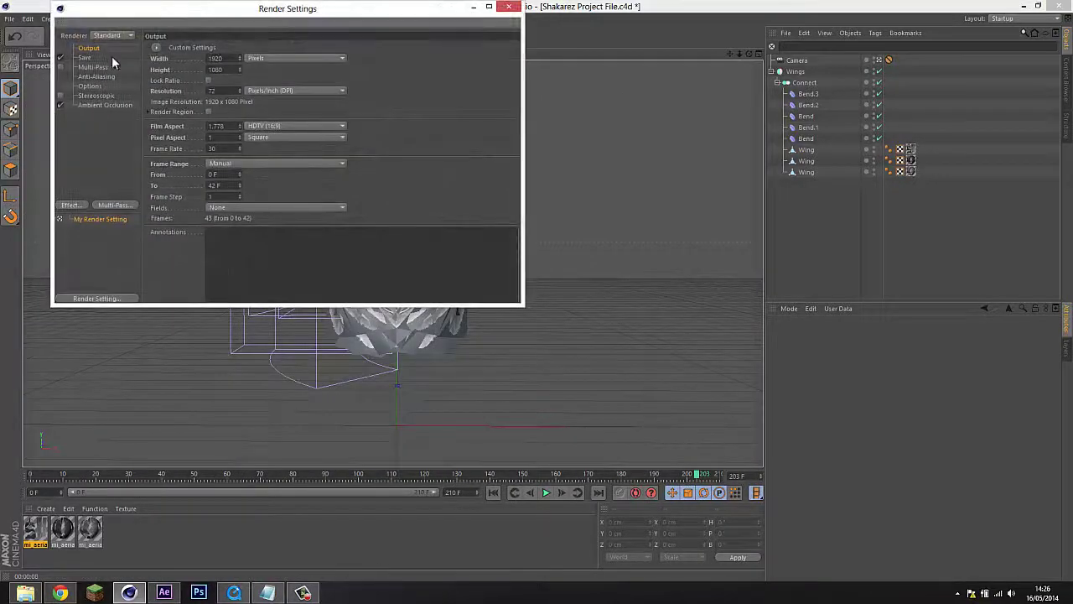
{"action": "left_click", "coordinate": [85, 58]}
{"action": "left_click", "coordinate": [511, 8]}
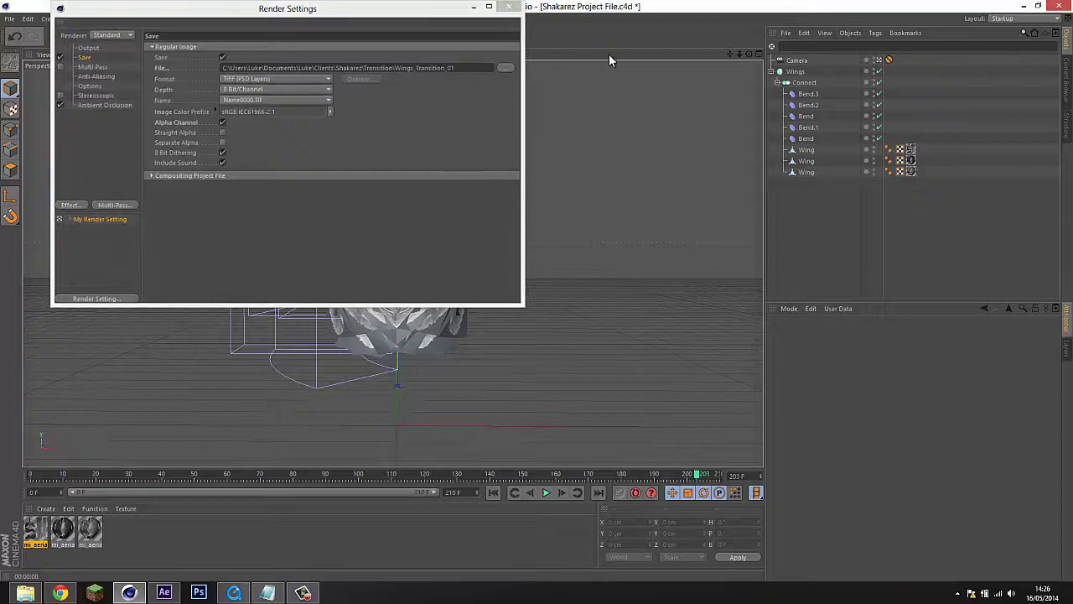
Step: Switch to After Effects and open the recent project Shakarez Intro.aep
{"action": "left_click", "coordinate": [1023, 6]}
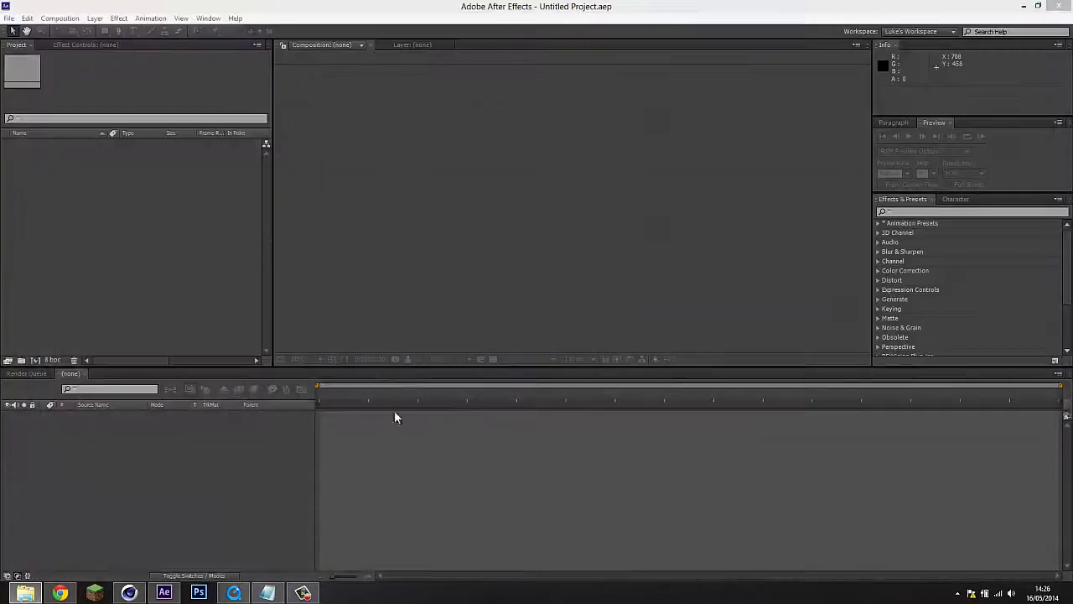
{"action": "left_click", "coordinate": [9, 18]}
{"action": "mouse_move", "coordinate": [34, 57]}
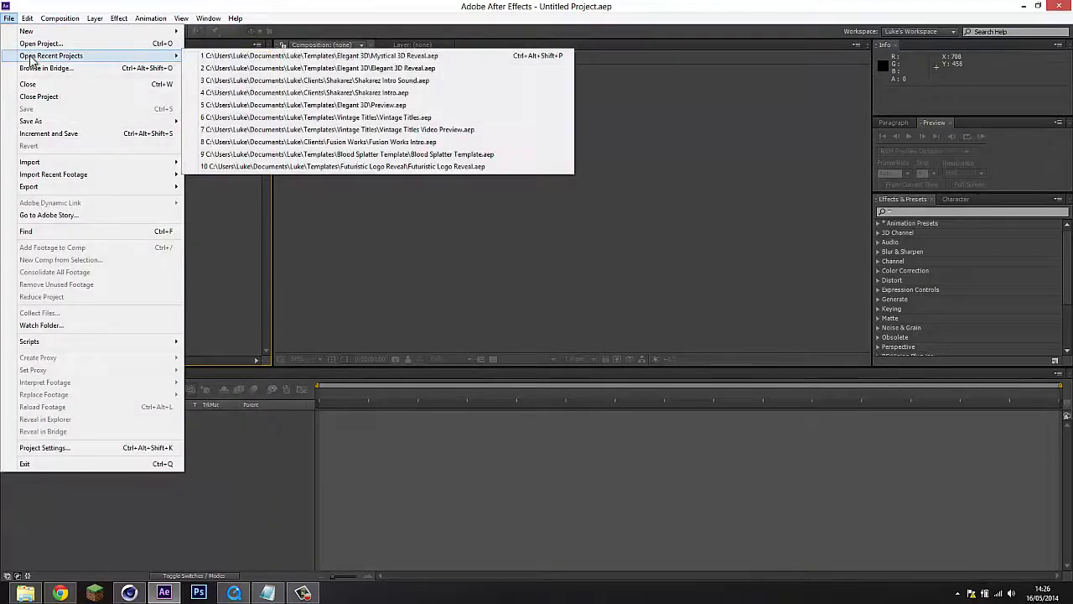
{"action": "left_click", "coordinate": [260, 93]}
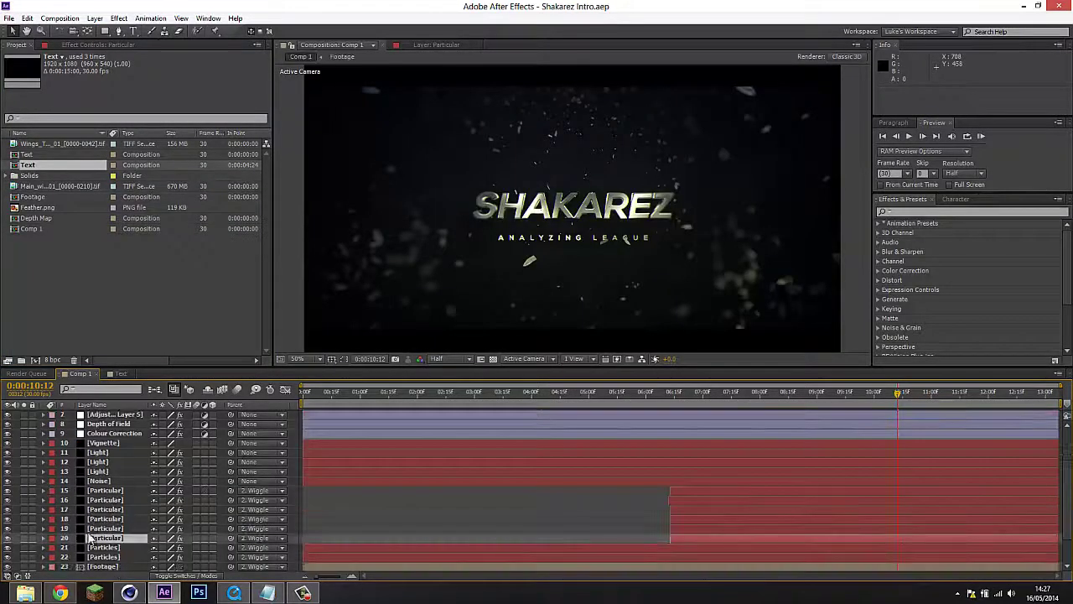
Step: Solo the Background layer in Comp 1 and move the current time to 0:00:04:12
{"action": "scroll", "coordinate": [113, 561], "scroll_direction": "down", "scroll_amount": 5}
{"action": "left_click", "coordinate": [25, 566]}
{"action": "left_click_drag", "start_coordinate": [383, 399], "coordinate": [554, 398]}
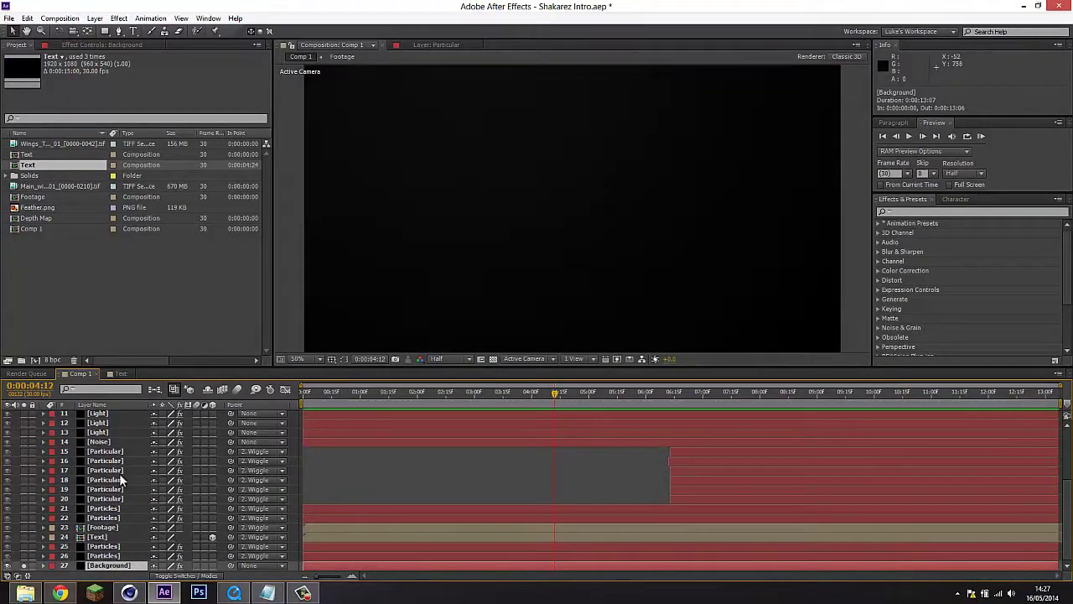
Step: Inspect the Background layer's Ramp effect and its start color without changing the color
{"action": "left_click", "coordinate": [90, 45]}
{"action": "left_click", "coordinate": [36, 66]}
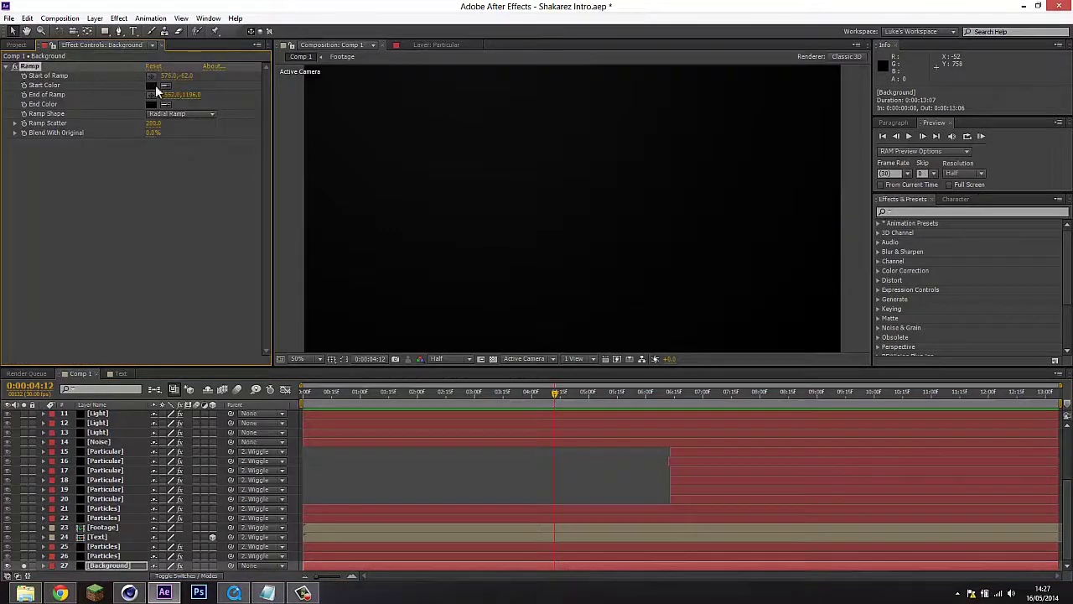
{"action": "left_click", "coordinate": [151, 85]}
{"action": "mouse_move", "coordinate": [94, 299]}
{"action": "left_mouse_down"}
{"action": "mouse_move", "coordinate": [122, 268]}
{"action": "mouse_move", "coordinate": [53, 328]}
{"action": "mouse_move", "coordinate": [74, 304]}
{"action": "left_mouse_up"}
{"action": "left_click", "coordinate": [271, 222]}
Step: Solo the two Particles layers directly above Background and scrub the timeline to preview the drifting particles
{"action": "left_click", "coordinate": [109, 555]}
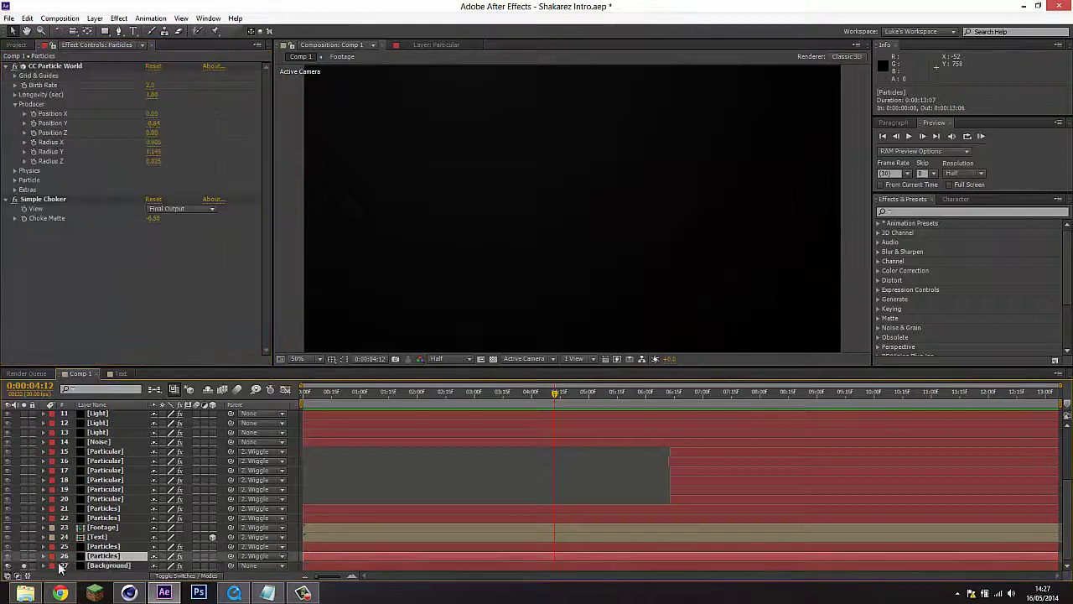
{"action": "left_click", "coordinate": [23, 565]}
{"action": "left_click", "coordinate": [23, 556]}
{"action": "left_click", "coordinate": [23, 546]}
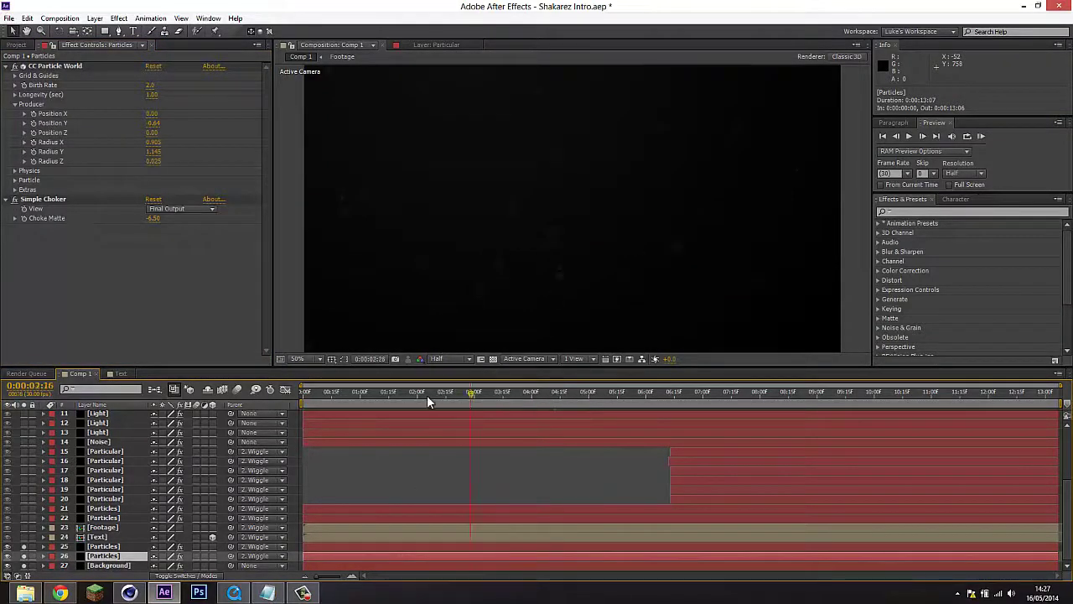
{"action": "left_click_drag", "start_coordinate": [421, 397], "coordinate": [356, 397]}
{"action": "left_click_drag", "start_coordinate": [493, 404], "coordinate": [529, 404]}
Step: Set the Simple Choker effect's Choke Matte to -11.20 on the lowest Particles layer
{"action": "left_click", "coordinate": [105, 547]}
{"action": "left_click", "coordinate": [105, 557]}
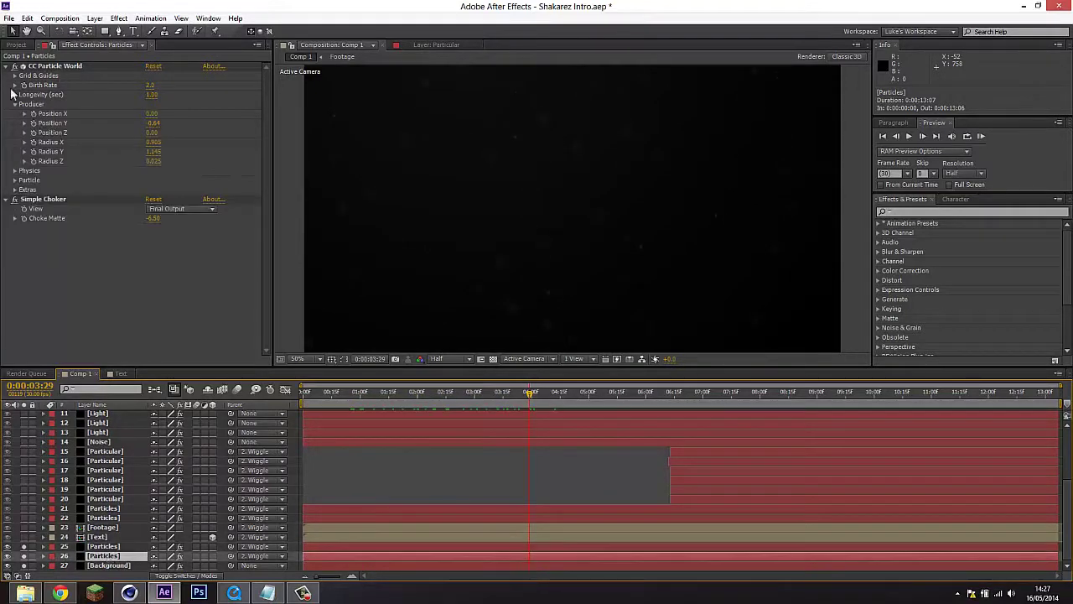
{"action": "left_click", "coordinate": [8, 205]}
{"action": "left_click", "coordinate": [36, 202]}
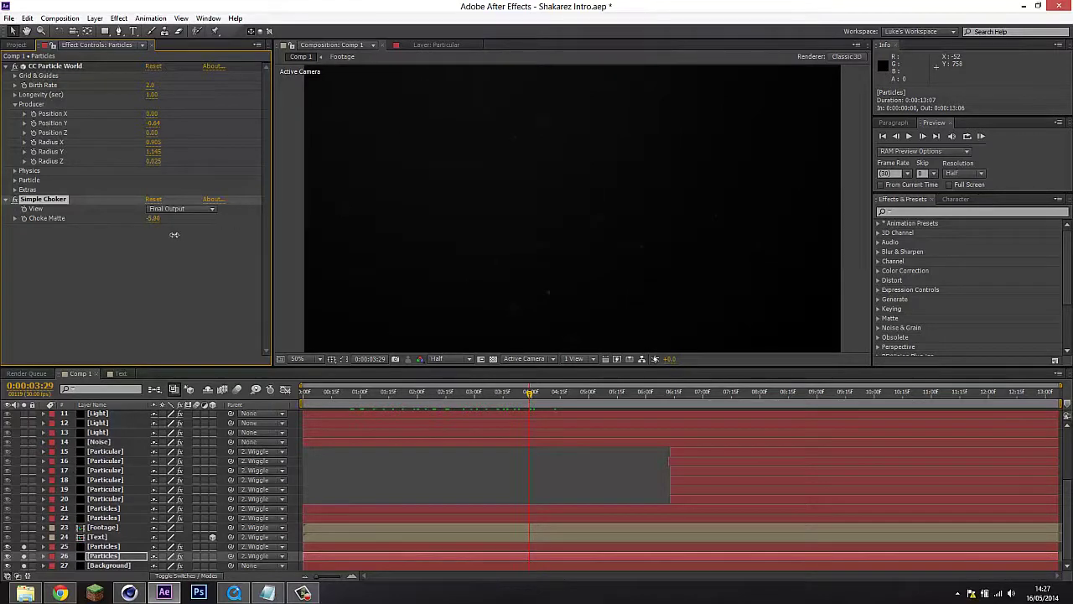
Step: Raise the preview exposure to +6.1 and switch Simple Choker off and on to compare the particles
{"action": "scroll", "coordinate": [505, 136], "scroll_direction": "up", "scroll_amount": 2}
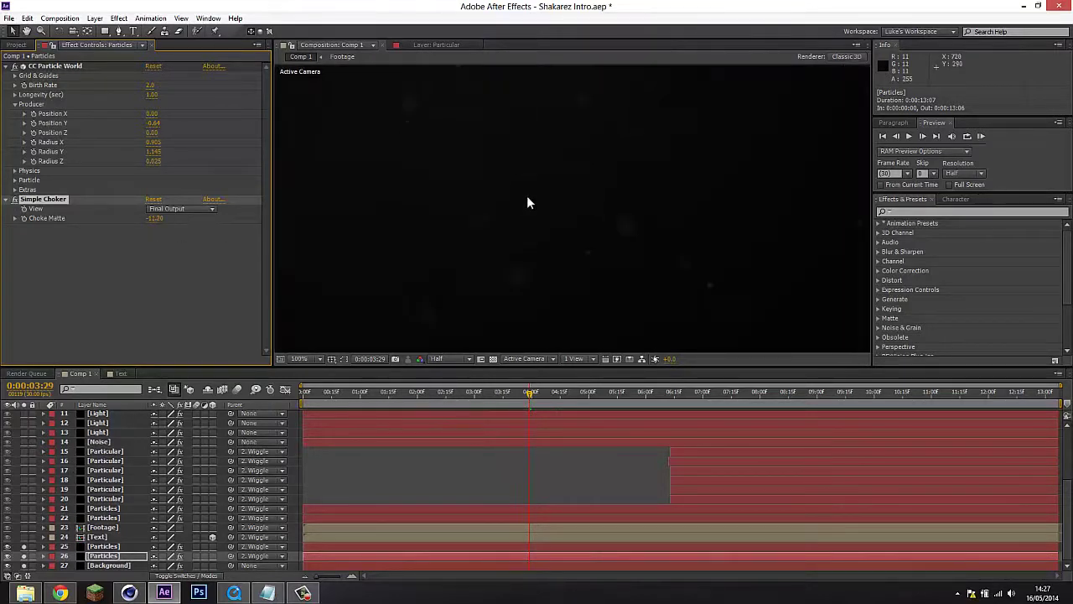
{"action": "left_click", "coordinate": [558, 221]}
{"action": "key", "text": "space"}
{"action": "key", "text": "v"}
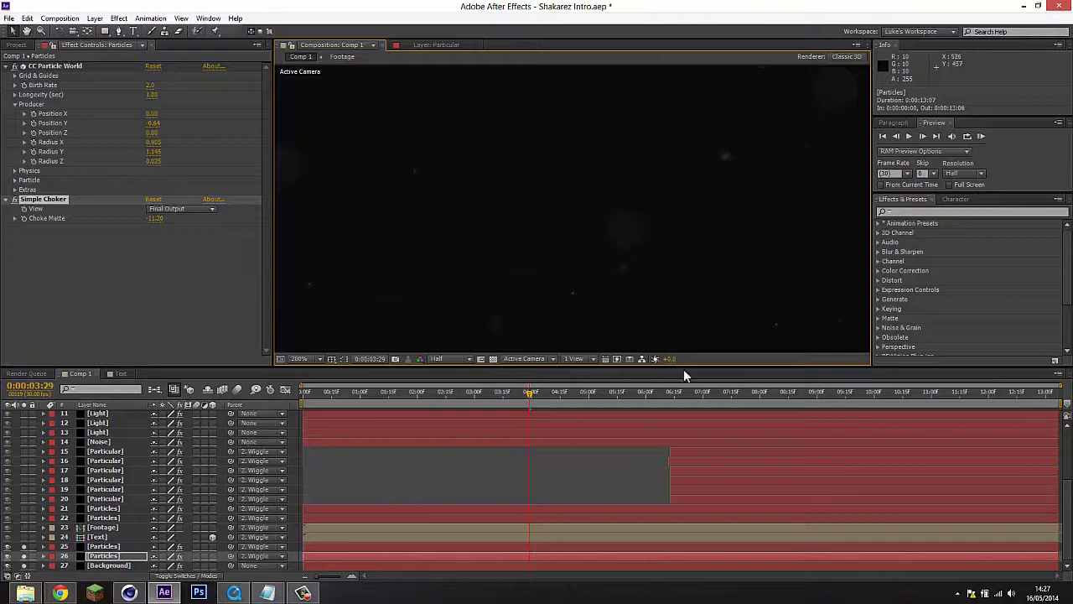
{"action": "left_click_drag", "start_coordinate": [668, 361], "coordinate": [703, 367]}
{"action": "left_click", "coordinate": [14, 200]}
{"action": "left_click", "coordinate": [14, 200]}
{"action": "left_click", "coordinate": [14, 201]}
{"action": "left_click", "coordinate": [14, 202]}
{"action": "scroll", "coordinate": [594, 140], "scroll_direction": "down", "scroll_amount": 2}
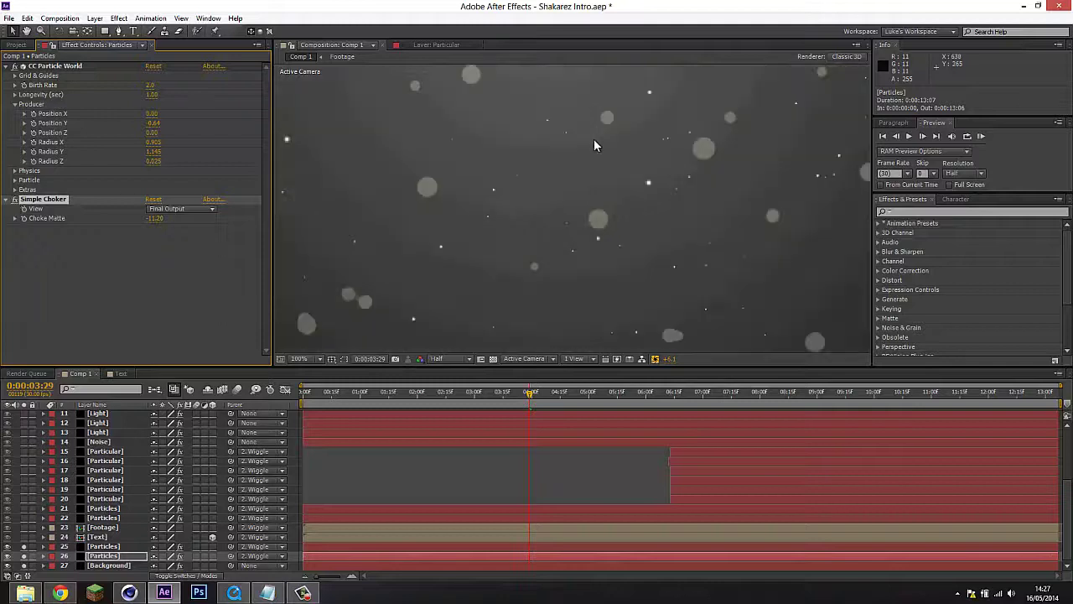
{"action": "left_click_drag", "start_coordinate": [593, 140], "coordinate": [572, 138]}
Step: Select the Text layer and reset the composition's preview exposure
{"action": "left_click", "coordinate": [97, 536]}
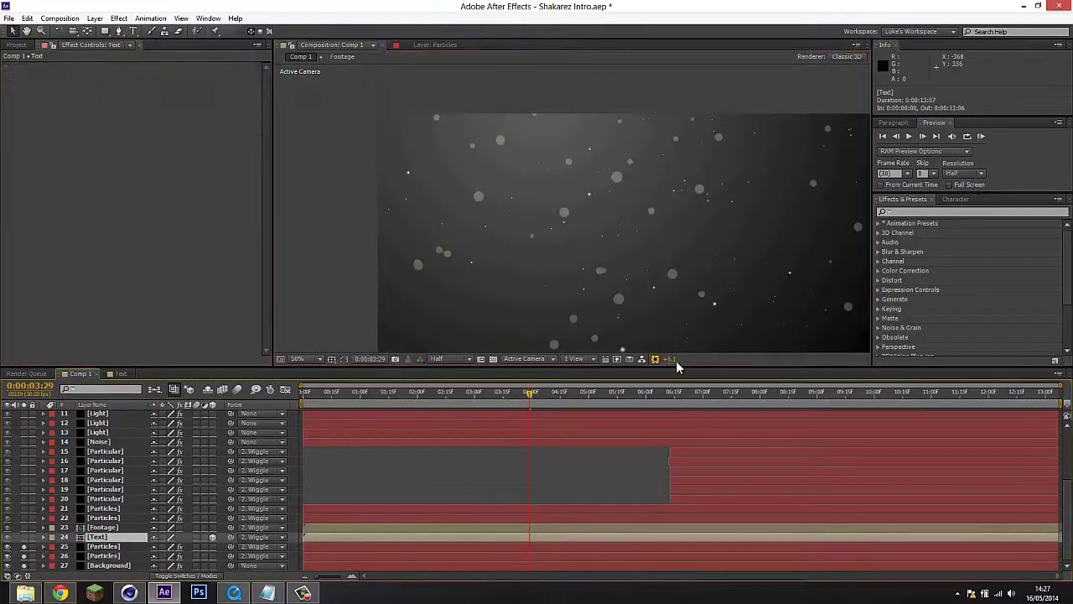
{"action": "left_click", "coordinate": [672, 359]}
{"action": "left_click", "coordinate": [655, 359]}
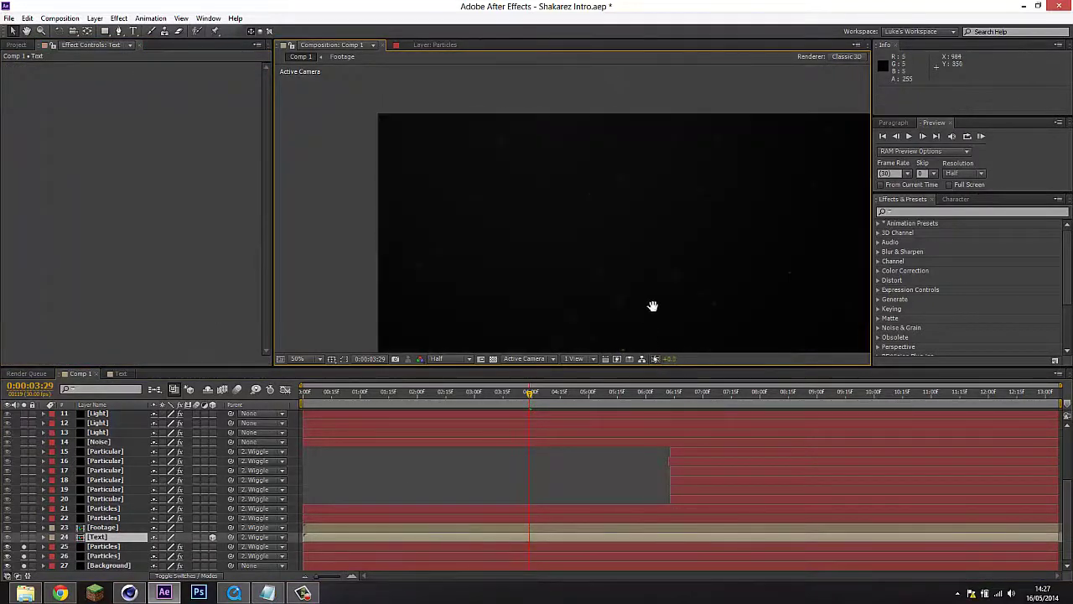
{"action": "left_click_drag", "start_coordinate": [654, 305], "coordinate": [585, 243]}
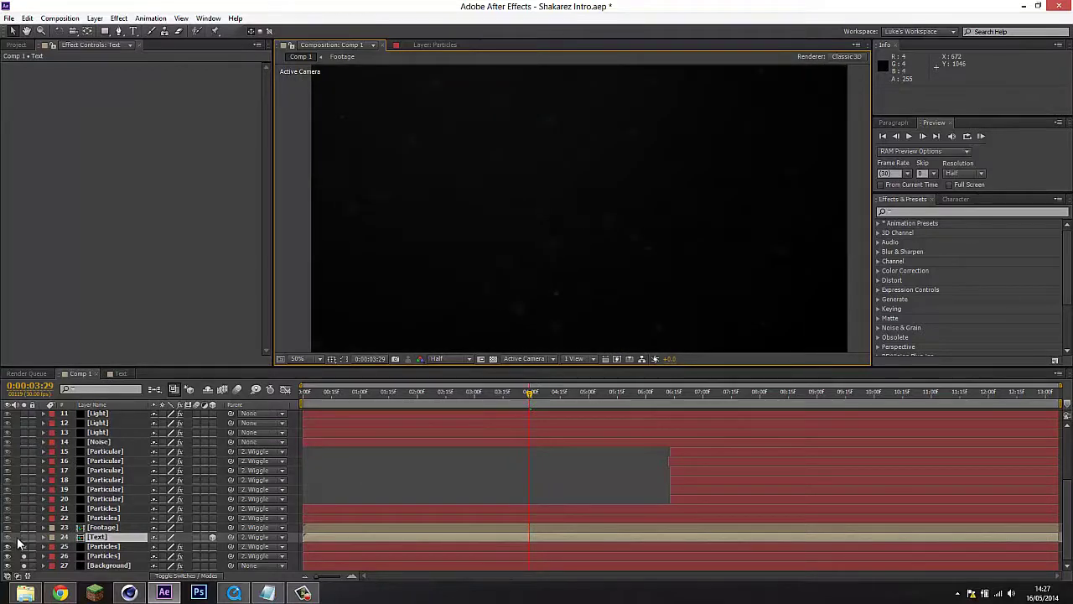
Step: Solo the Text layer as well and move the current time to 0:00:09:20
{"action": "left_click", "coordinate": [24, 537]}
{"action": "left_click_drag", "start_coordinate": [658, 399], "coordinate": [779, 394]}
{"action": "scroll", "coordinate": [677, 282], "scroll_direction": "down", "scroll_amount": 2}
{"action": "scroll", "coordinate": [678, 282], "scroll_direction": "up", "scroll_amount": 2}
{"action": "left_click", "coordinate": [836, 395]}
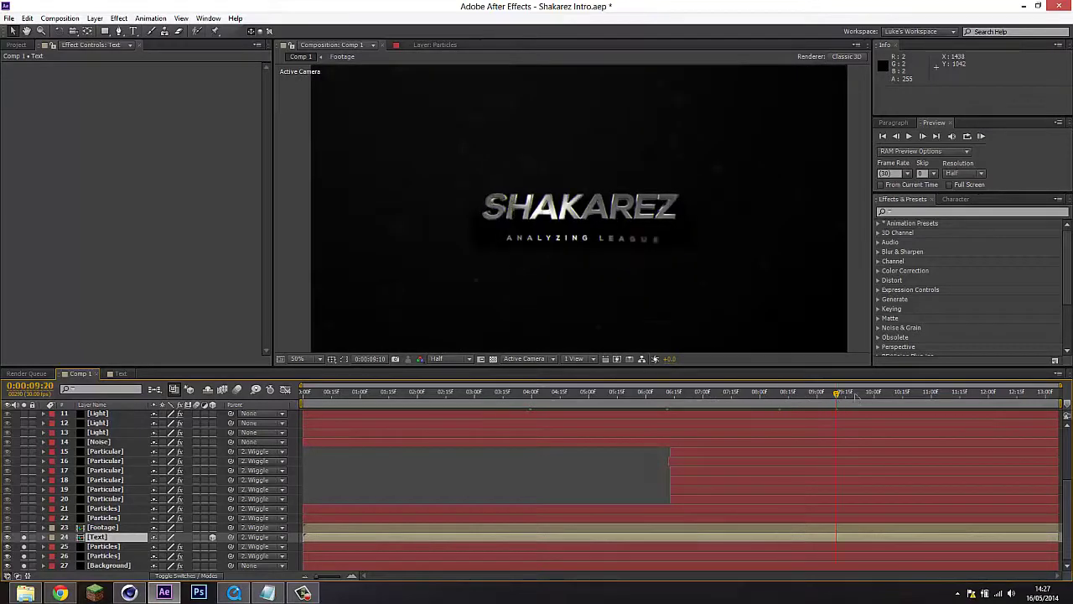
{"action": "left_click", "coordinate": [855, 396]}
Step: Open the Text precomposition and examine the Red layer's Levels (Individual Controls) effect and the colored letter edges
{"action": "double_click", "coordinate": [141, 537]}
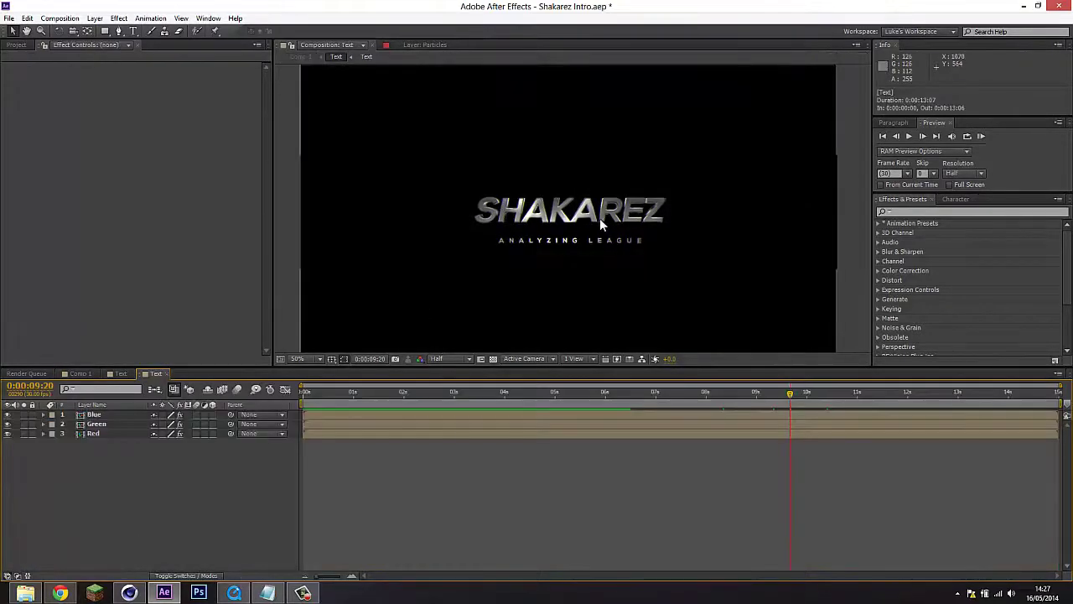
{"action": "left_click", "coordinate": [94, 434]}
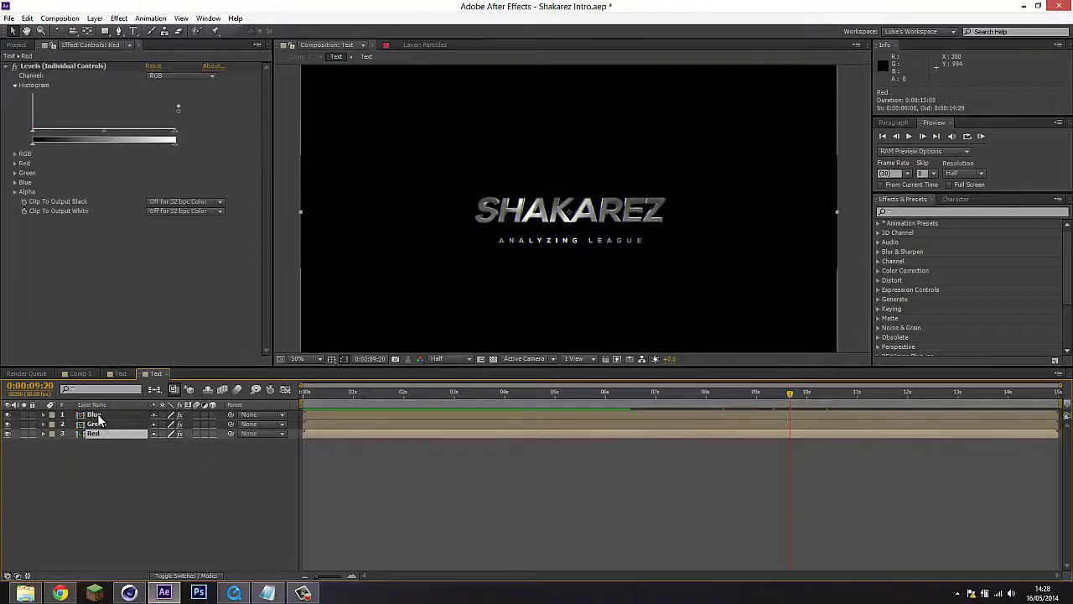
{"action": "key", "text": "period"}
{"action": "left_click_drag", "start_coordinate": [514, 197], "coordinate": [539, 208]}
{"action": "scroll", "coordinate": [696, 220], "scroll_direction": "up", "scroll_amount": 1}
{"action": "left_click", "coordinate": [103, 434]}
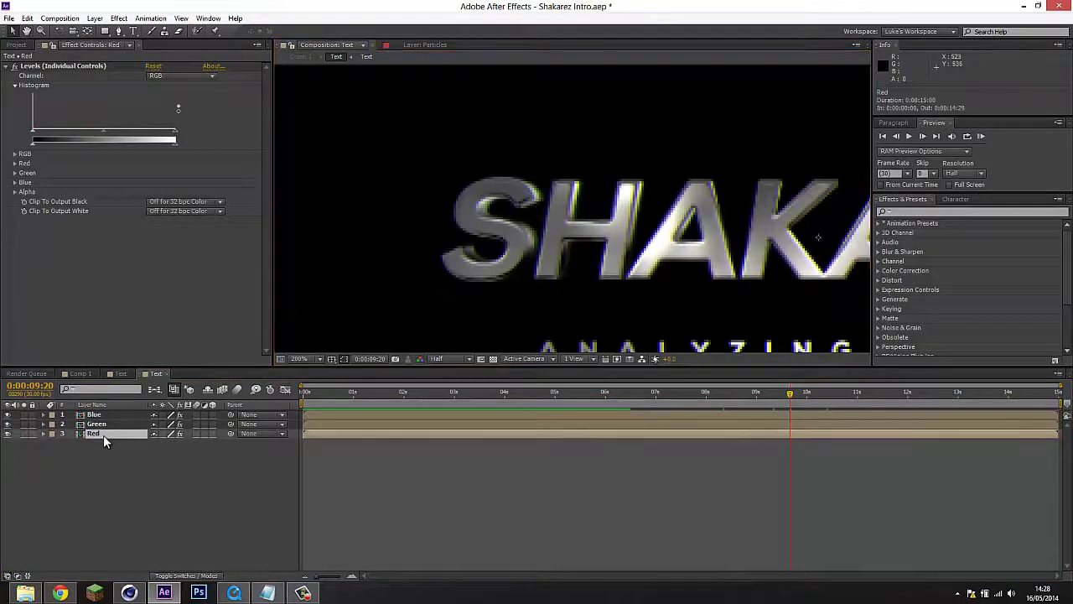
Step: Isolate the Green and Blue layers in turn to compare their color channels, and open the Red layer's source composition
{"action": "left_click", "coordinate": [23, 423]}
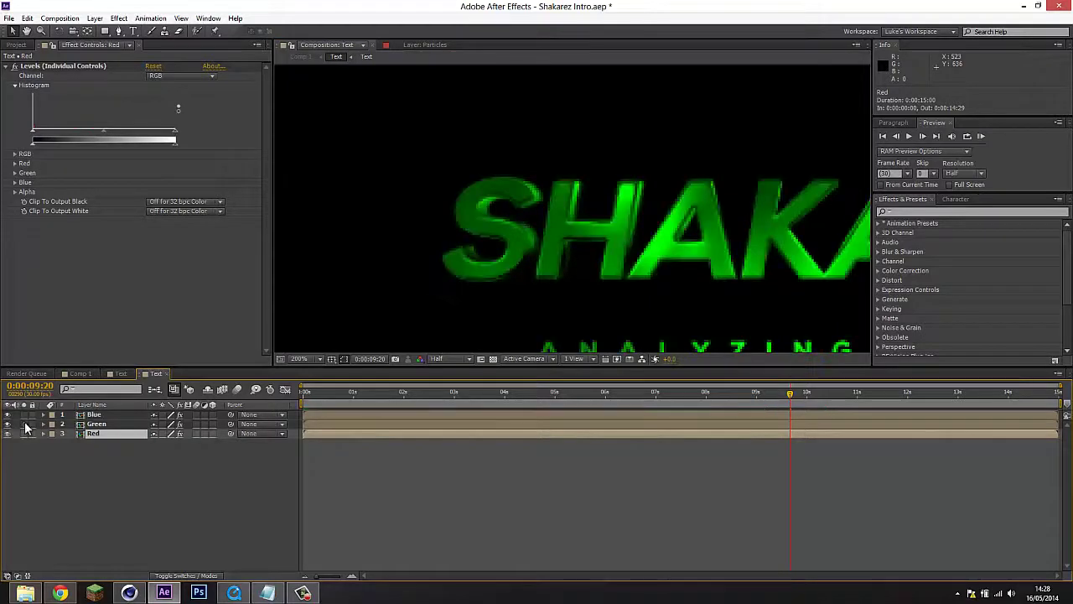
{"action": "left_click", "coordinate": [24, 423]}
{"action": "left_click", "coordinate": [23, 415]}
{"action": "left_click", "coordinate": [23, 415]}
{"action": "scroll", "coordinate": [588, 231], "scroll_direction": "down", "scroll_amount": 1}
{"action": "left_click_drag", "start_coordinate": [606, 234], "coordinate": [475, 215]}
{"action": "double_click", "coordinate": [98, 434]}
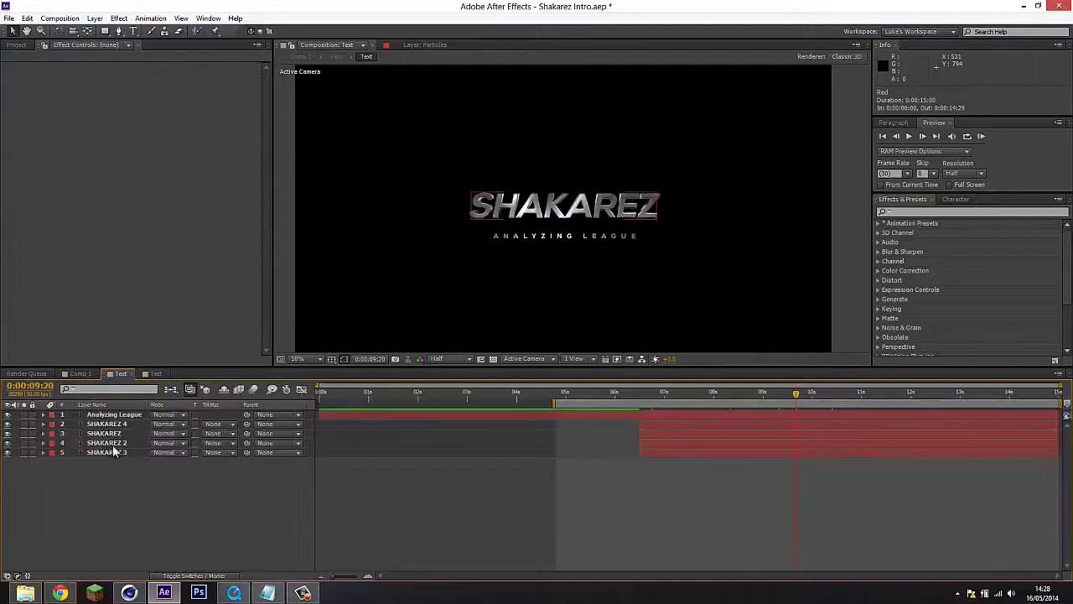
Step: Inspect the SHAKAREZ and Analyzing League layers of the inner Text composition, moving the current time to 0:00:09:10
{"action": "key", "text": "period"}
{"action": "key", "text": "period"}
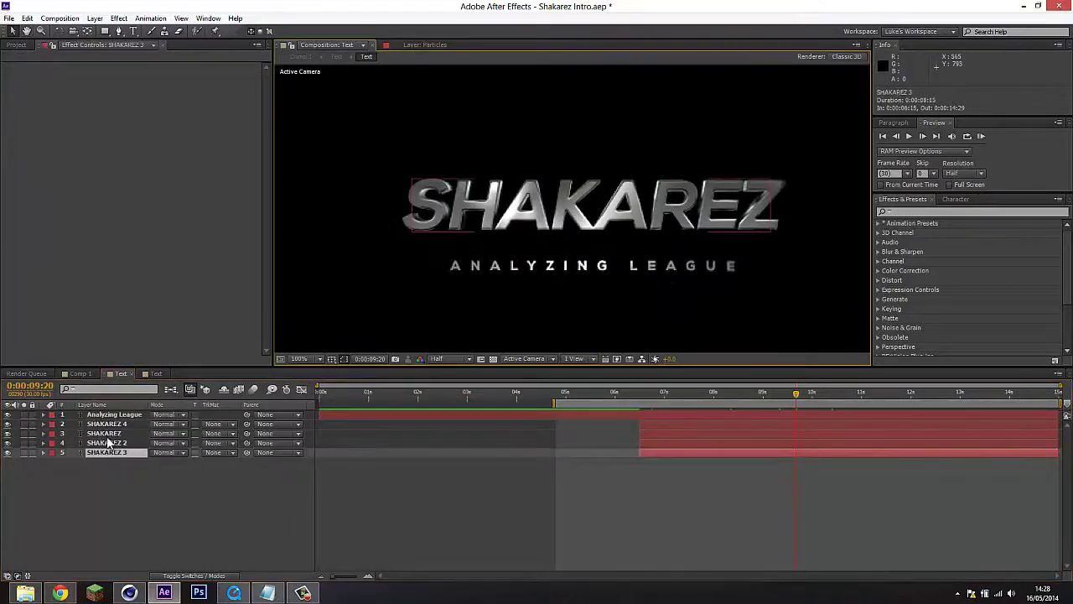
{"action": "left_click", "coordinate": [99, 453]}
{"action": "left_click", "coordinate": [105, 433]}
{"action": "left_click", "coordinate": [109, 414]}
{"action": "left_click", "coordinate": [197, 475]}
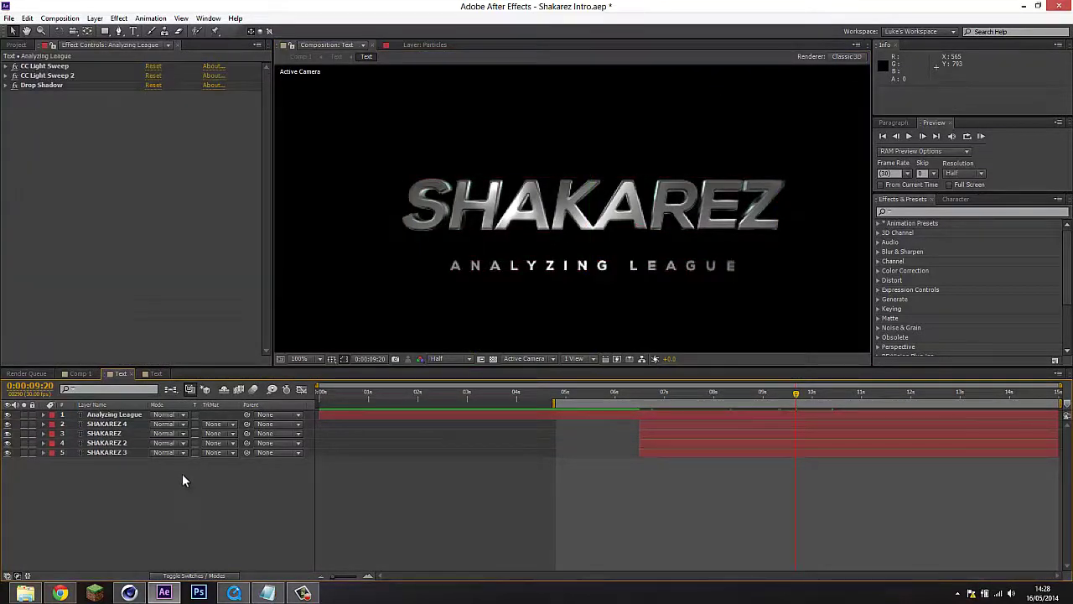
{"action": "left_click_drag", "start_coordinate": [651, 396], "coordinate": [780, 395]}
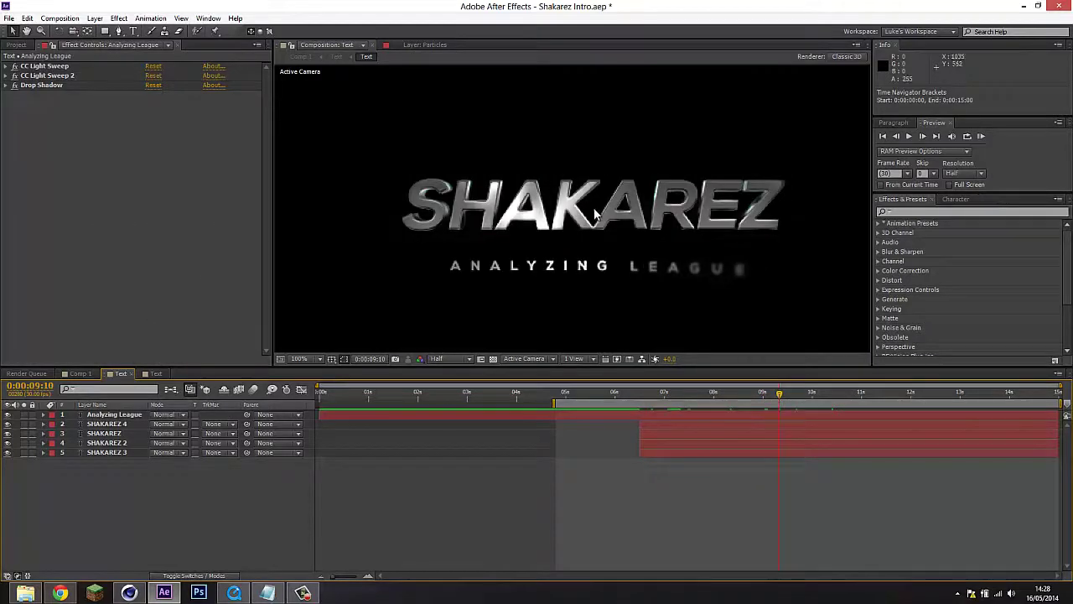
Step: Solo the SHAKAREZ 3 layer after inspecting the edges of the metallic title letters up close
{"action": "key", "text": "period"}
{"action": "key", "text": "space"}
{"action": "left_click_drag", "start_coordinate": [418, 216], "coordinate": [543, 230]}
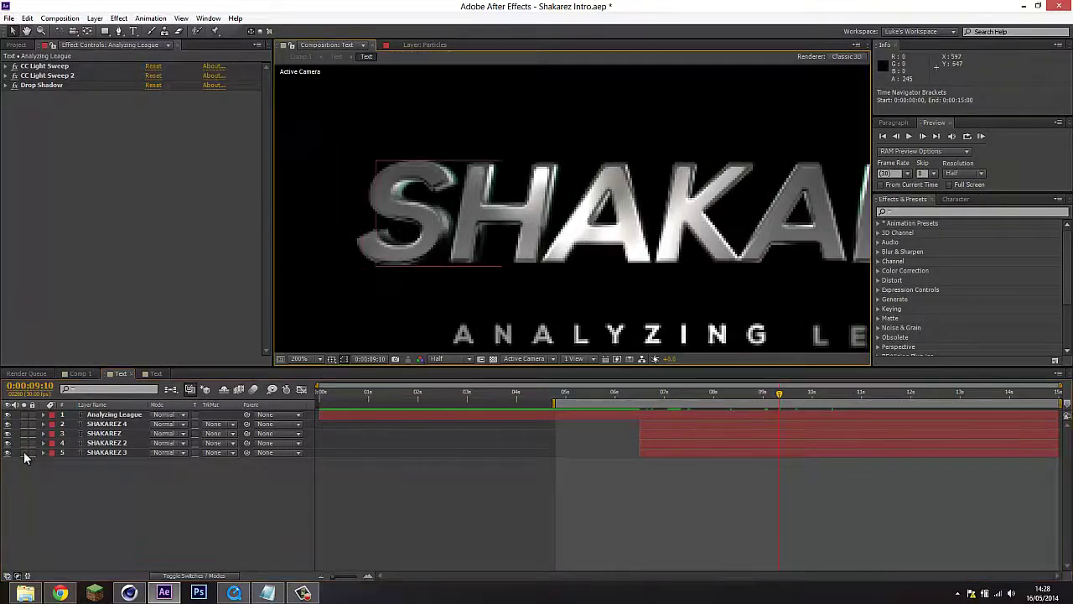
{"action": "left_click", "coordinate": [23, 453]}
{"action": "key", "text": "comma"}
{"action": "key", "text": "comma"}
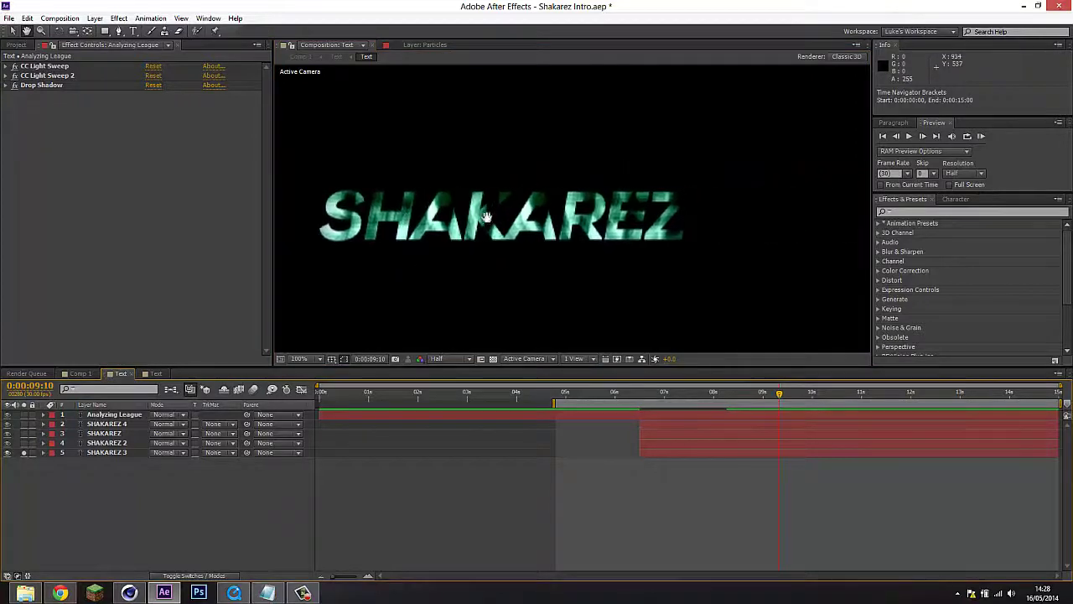
Step: Solo the remaining SHAKAREZ layers and the Analyzing League layer to rebuild the complete title
{"action": "left_click", "coordinate": [24, 443]}
{"action": "left_click", "coordinate": [24, 433]}
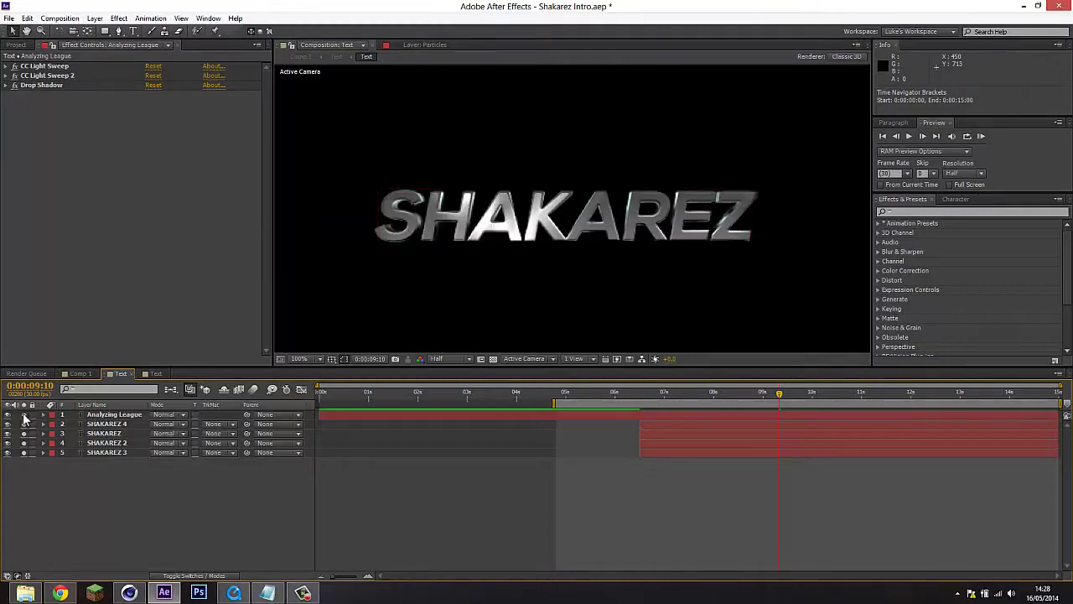
{"action": "left_click", "coordinate": [23, 415]}
{"action": "scroll", "coordinate": [582, 283], "scroll_direction": "down", "scroll_amount": 4}
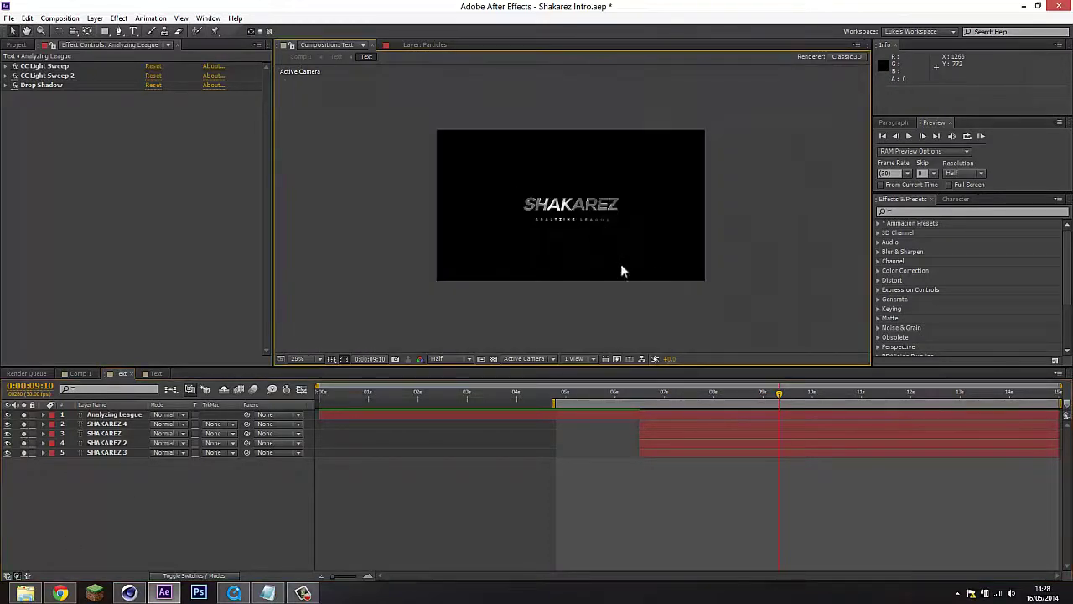
{"action": "scroll", "coordinate": [561, 228], "scroll_direction": "up", "scroll_amount": 2}
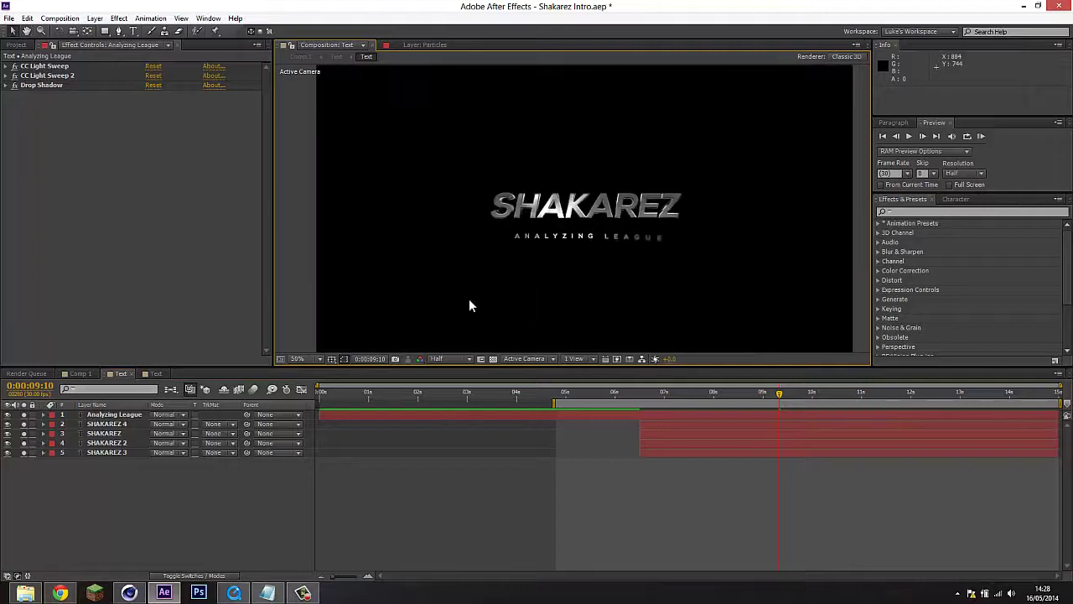
Step: Solo the Footage layer in Comp 1 as well and examine its Bulge effect at 0:00:03:06
{"action": "left_click", "coordinate": [87, 371]}
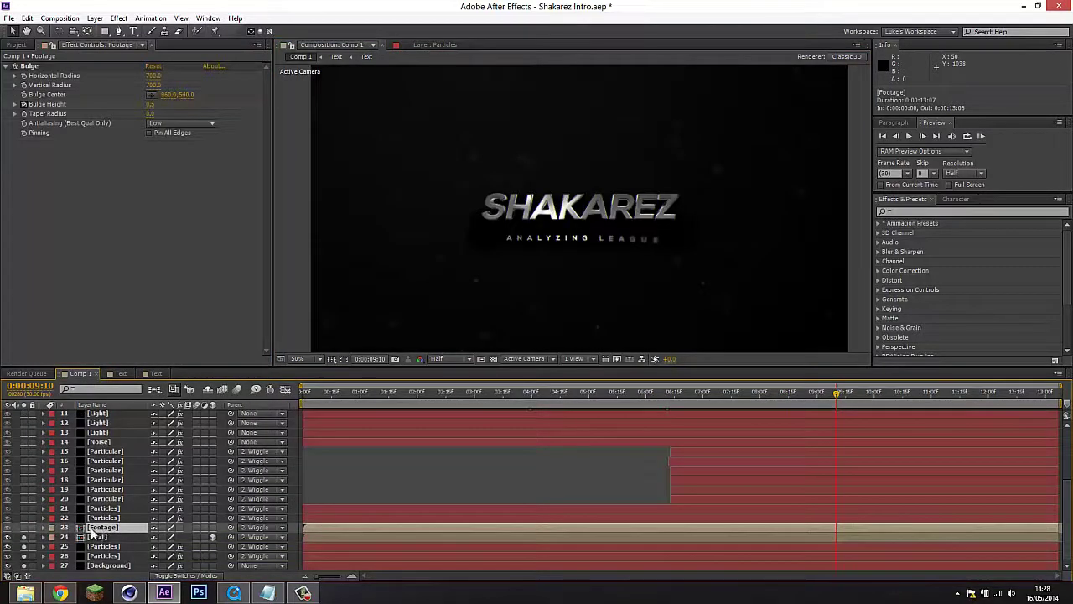
{"action": "left_click", "coordinate": [18, 45]}
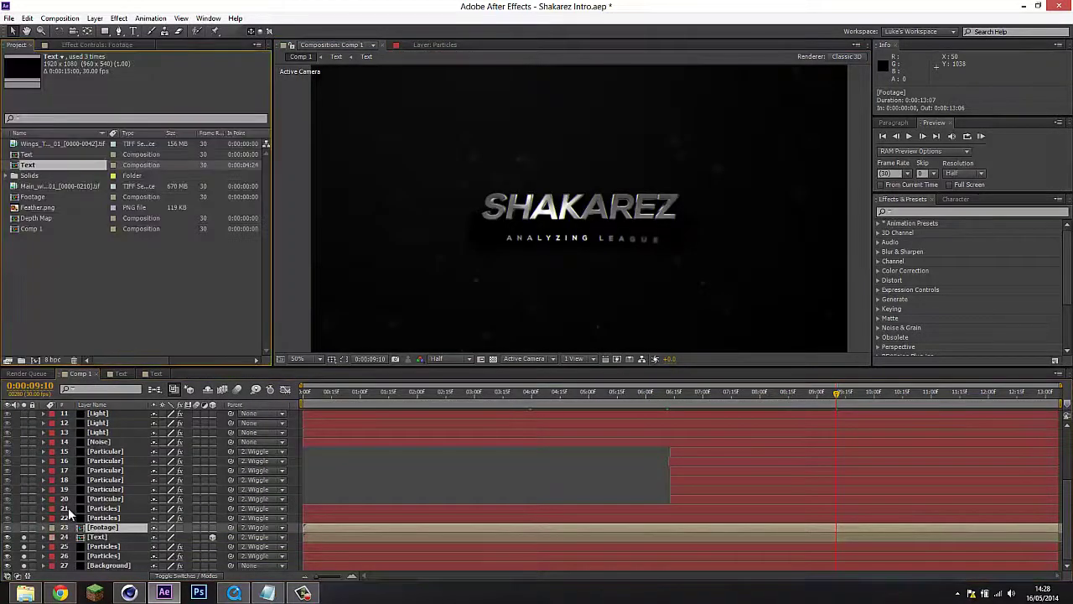
{"action": "left_click", "coordinate": [457, 392]}
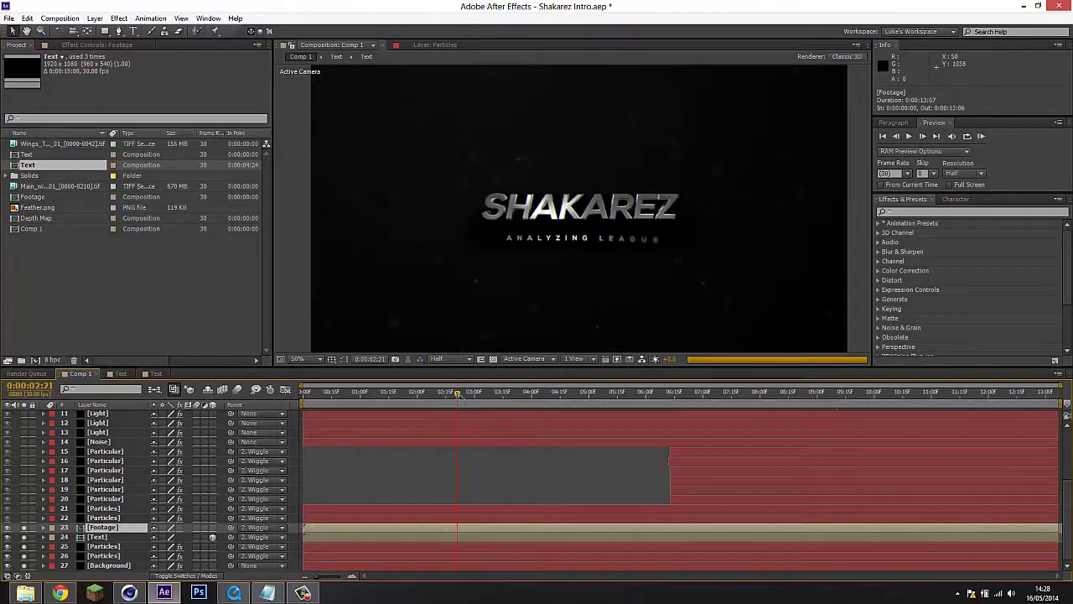
{"action": "left_click", "coordinate": [485, 393]}
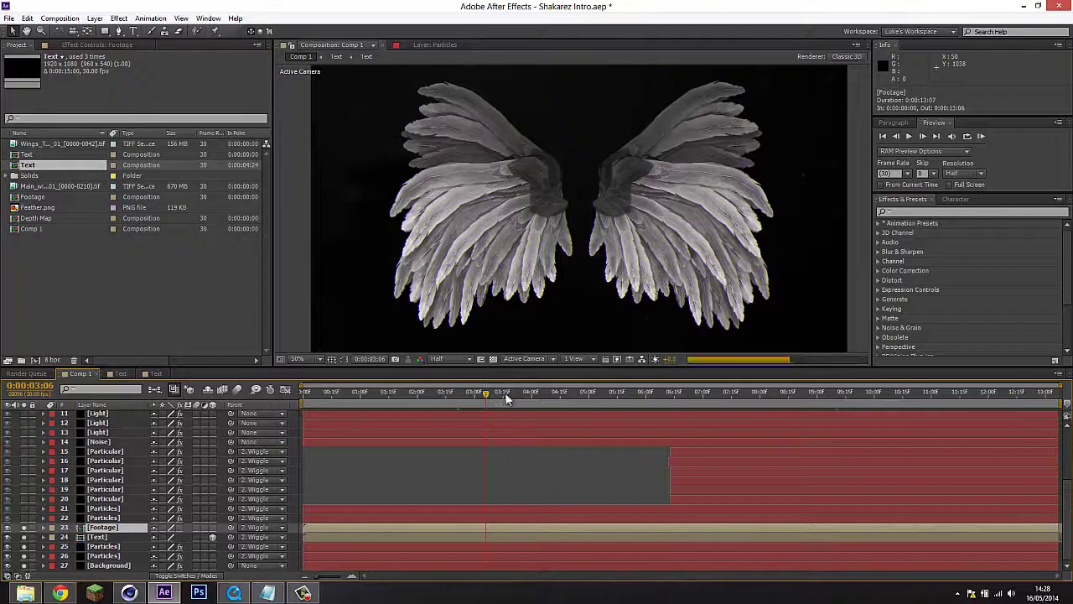
{"action": "left_click", "coordinate": [109, 46]}
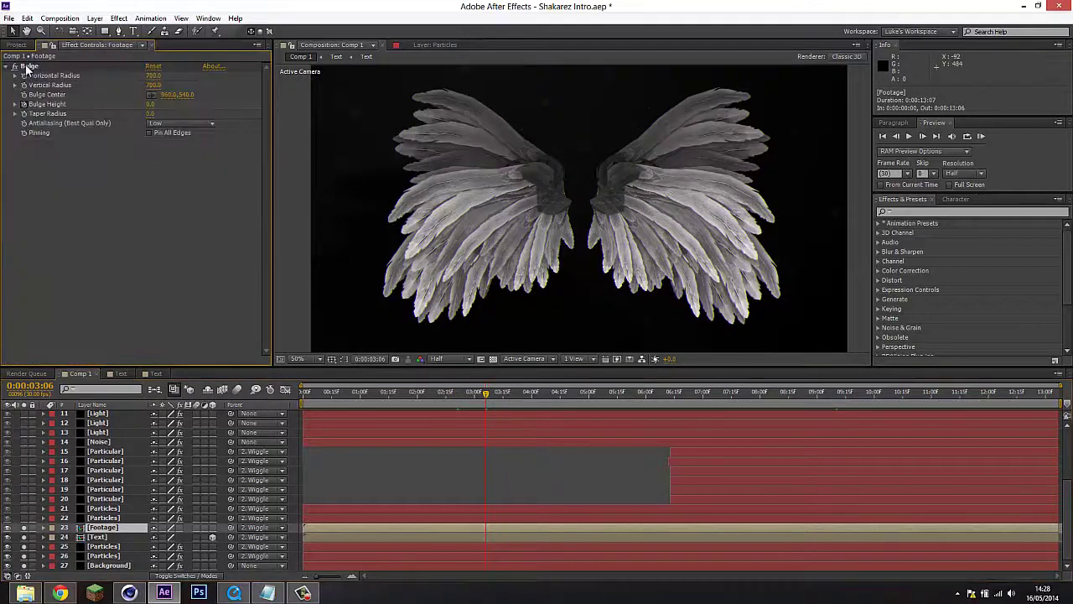
{"action": "left_click", "coordinate": [15, 68]}
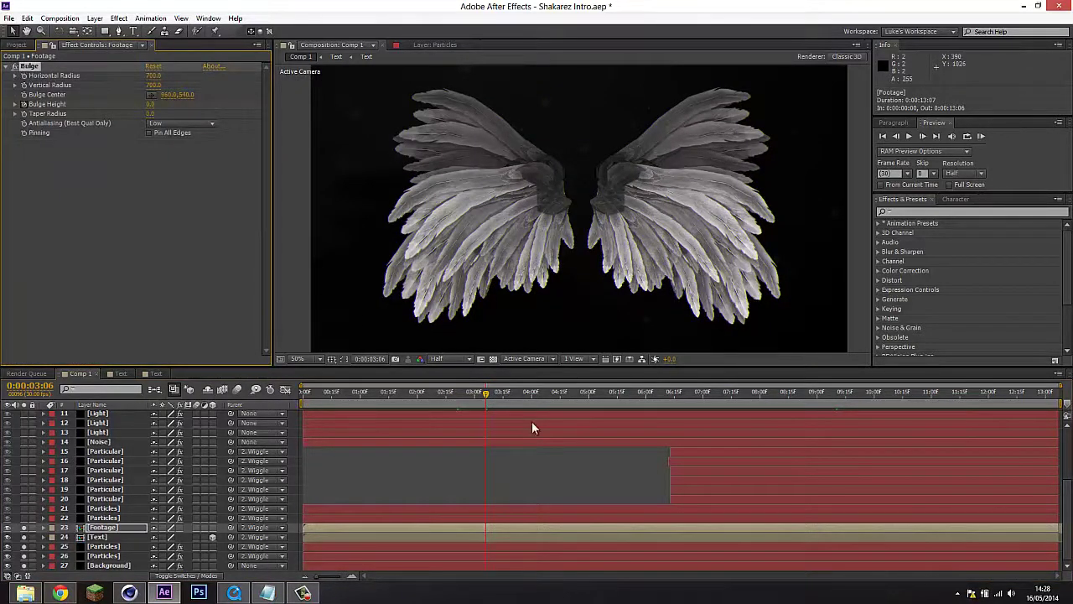
Step: Replace the current solo set with layers 16 to 22 and preview the particle burst around 0:00:06:19
{"action": "left_click", "coordinate": [646, 392]}
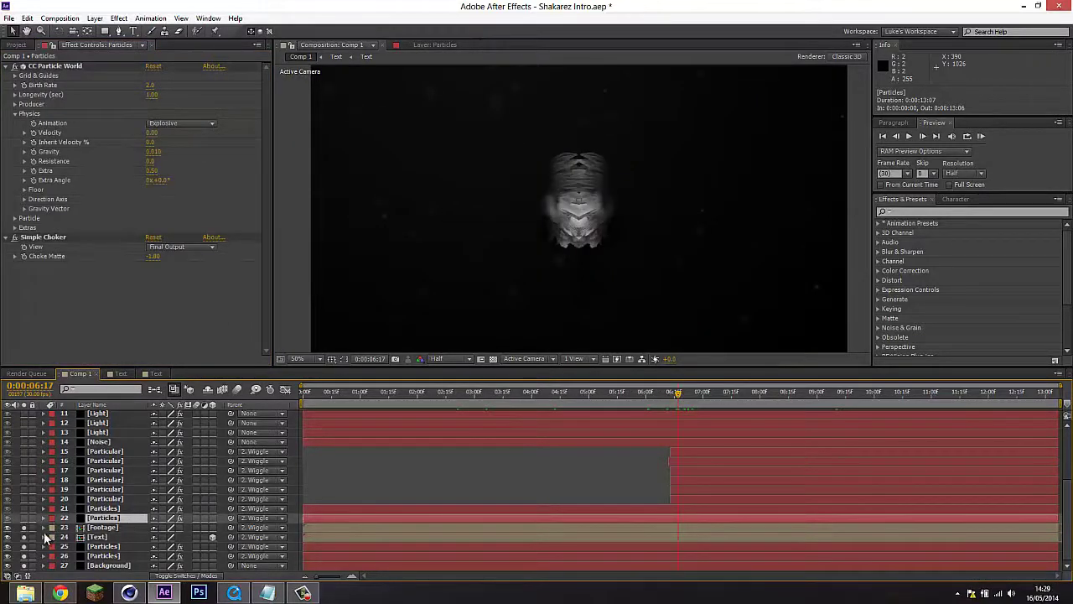
{"action": "left_click_drag", "start_coordinate": [23, 528], "coordinate": [23, 568]}
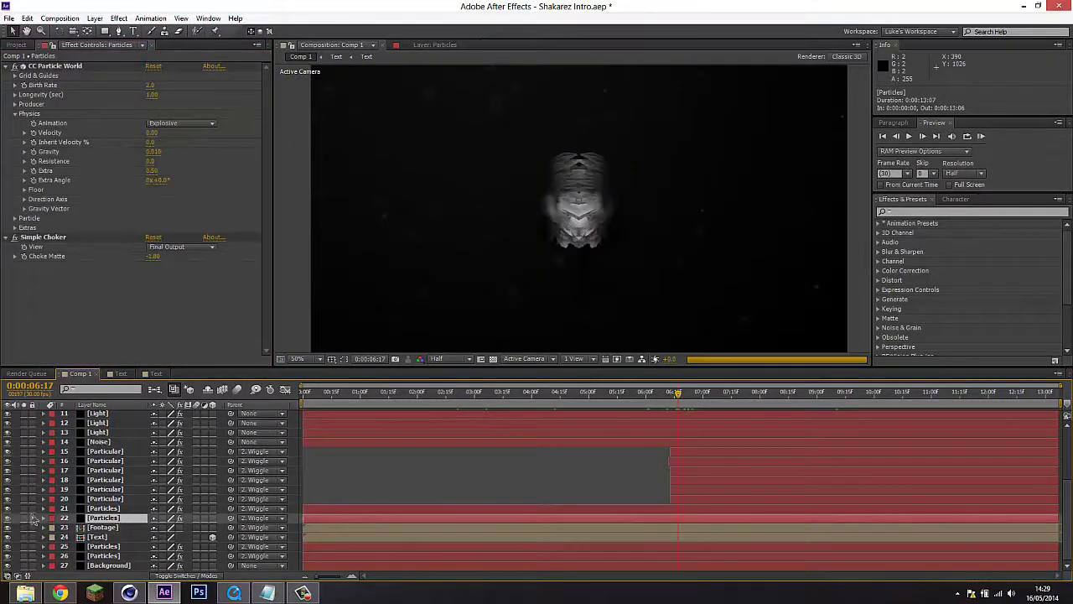
{"action": "left_click_drag", "start_coordinate": [26, 518], "coordinate": [24, 461]}
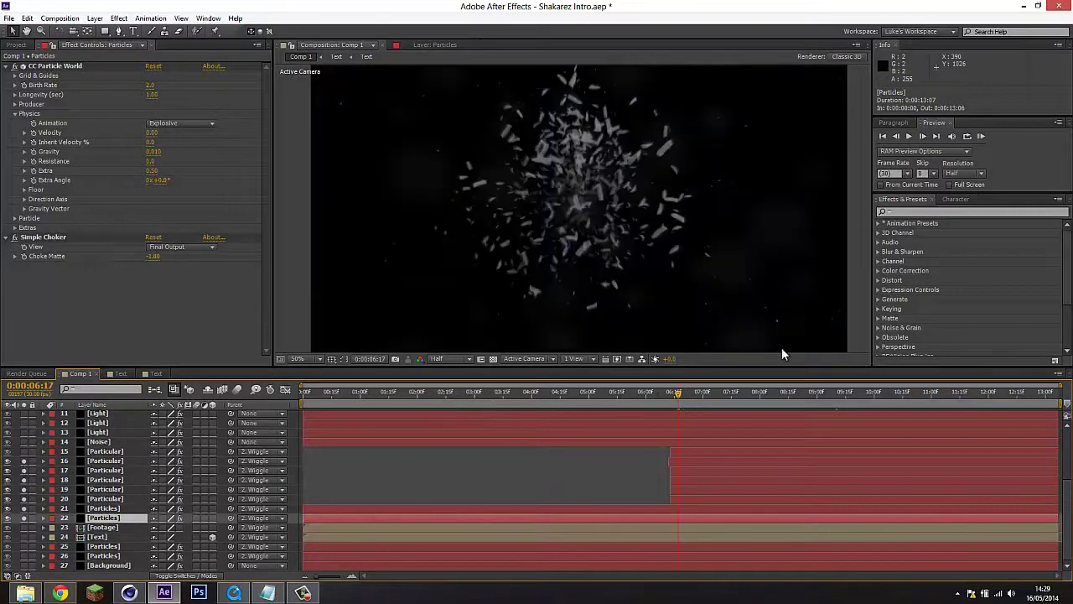
{"action": "left_click_drag", "start_coordinate": [654, 394], "coordinate": [674, 392]}
{"action": "scroll", "coordinate": [672, 214], "scroll_direction": "down", "scroll_amount": 2}
{"action": "scroll", "coordinate": [673, 216], "scroll_direction": "up", "scroll_amount": 2}
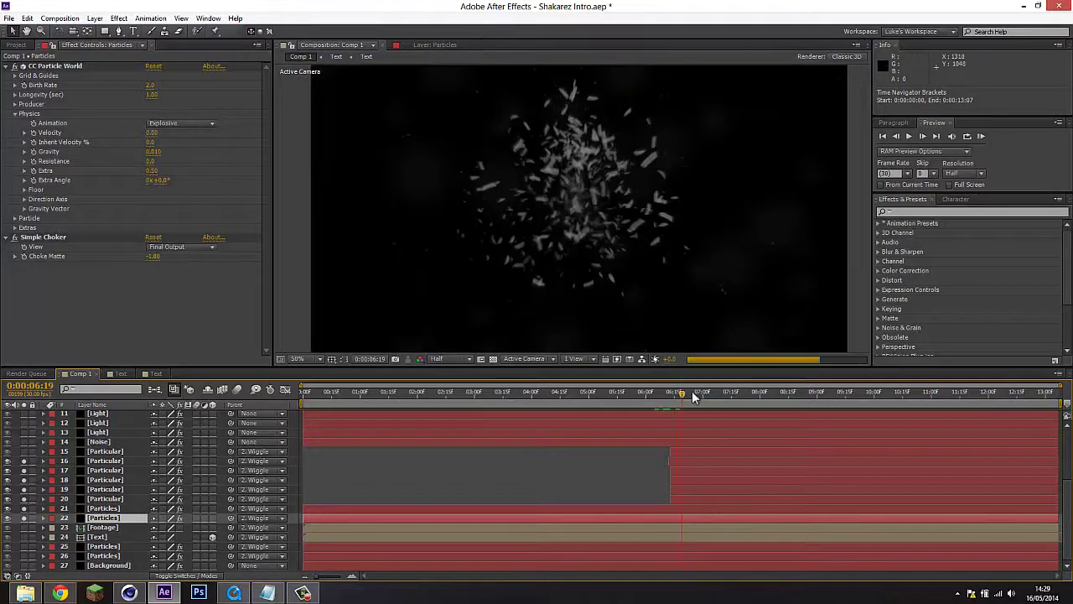
Step: Examine the CC Particle World effect on Particles layer 22 and Particular layer 20, collapsing the latter layer's effect settings
{"action": "left_click", "coordinate": [46, 67]}
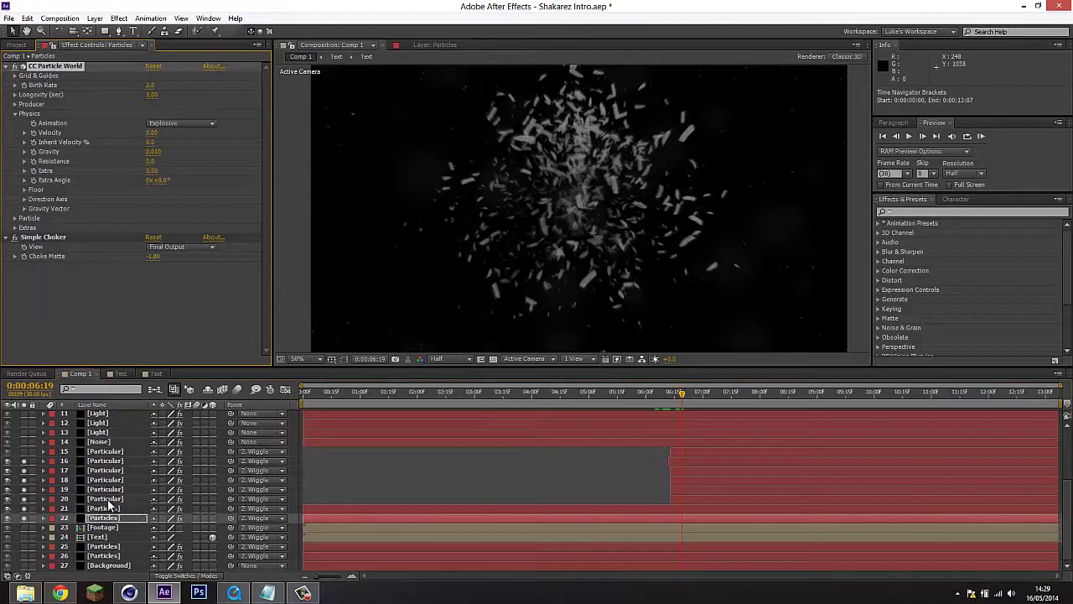
{"action": "left_click", "coordinate": [107, 499]}
{"action": "left_click", "coordinate": [43, 67]}
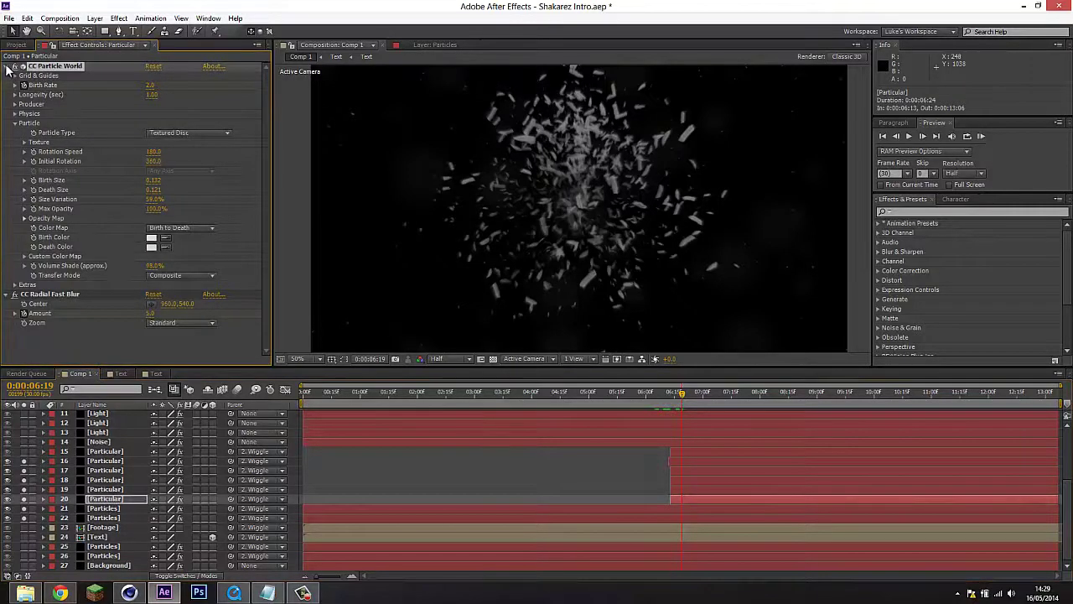
{"action": "left_click", "coordinate": [6, 67]}
{"action": "left_click", "coordinate": [6, 77]}
{"action": "left_click", "coordinate": [141, 223]}
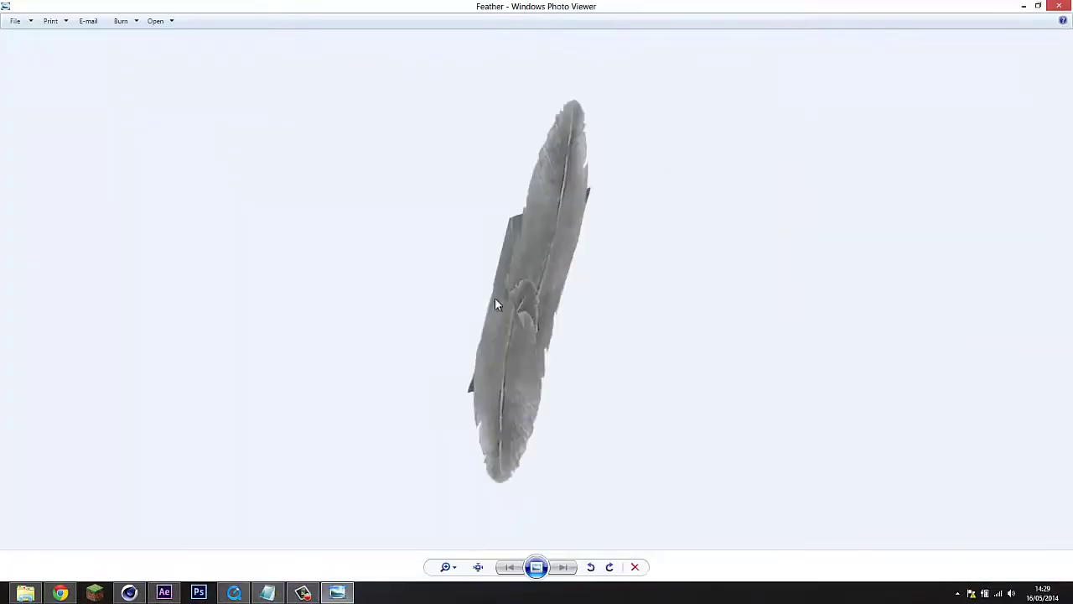
Step: Inspect the Feather image at different zoom levels in Windows Photo Viewer and close it to return to After Effects
{"action": "left_click", "coordinate": [477, 568]}
{"action": "left_click", "coordinate": [442, 567]}
{"action": "left_click_drag", "start_coordinate": [441, 555], "coordinate": [441, 579]}
{"action": "left_click", "coordinate": [1059, 6]}
{"action": "left_click", "coordinate": [49, 67]}
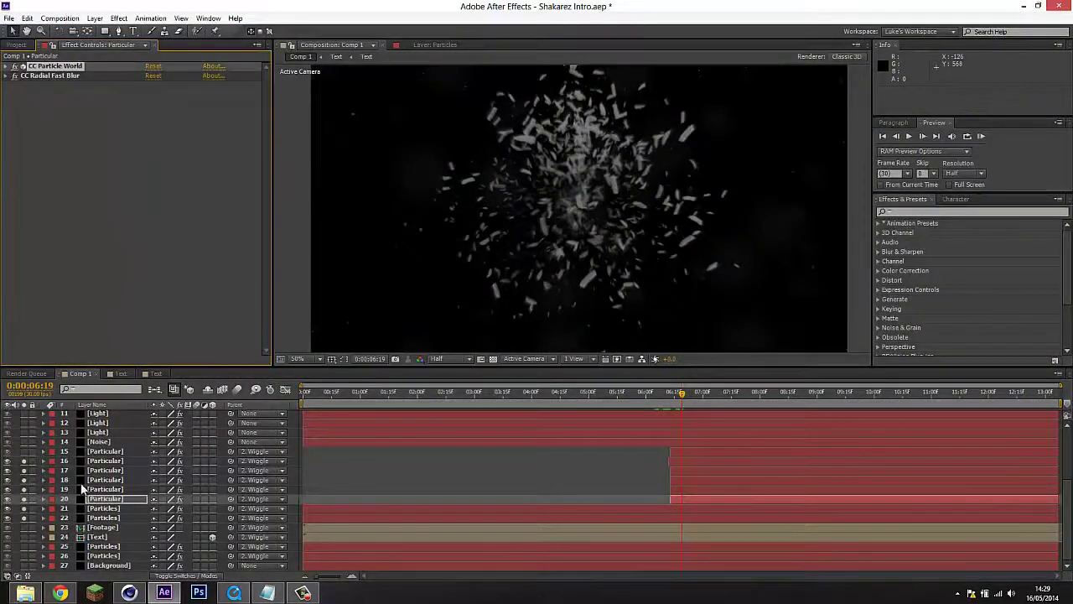
Step: Unsolo Particles layers 21 and 22 and expand layer 20's CC Particle World settings to examine its Particle Type options and Texture group
{"action": "left_click_drag", "start_coordinate": [23, 509], "coordinate": [24, 519]}
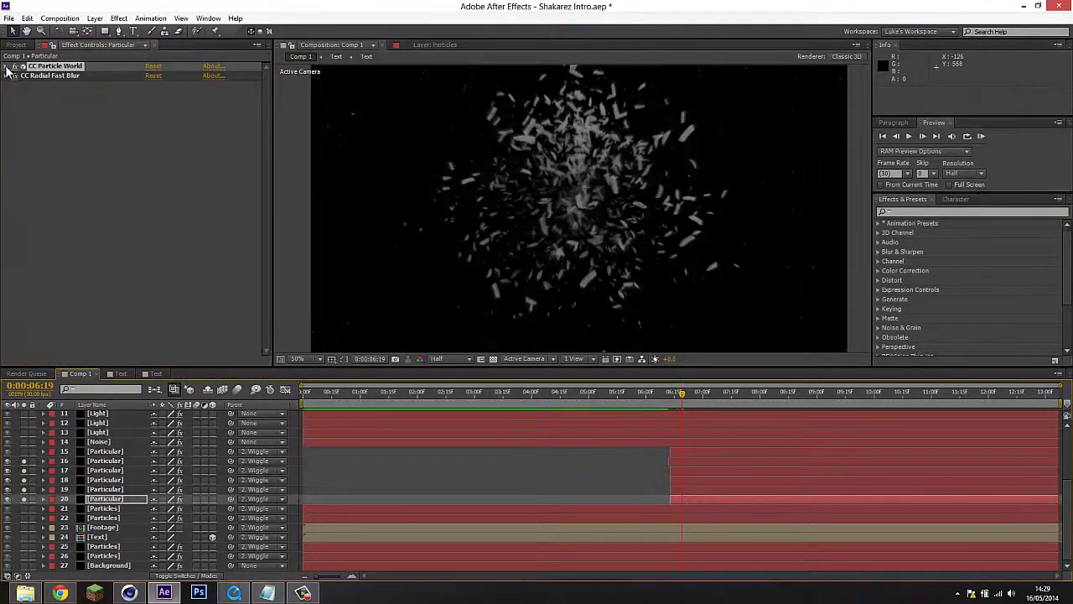
{"action": "left_click", "coordinate": [14, 66]}
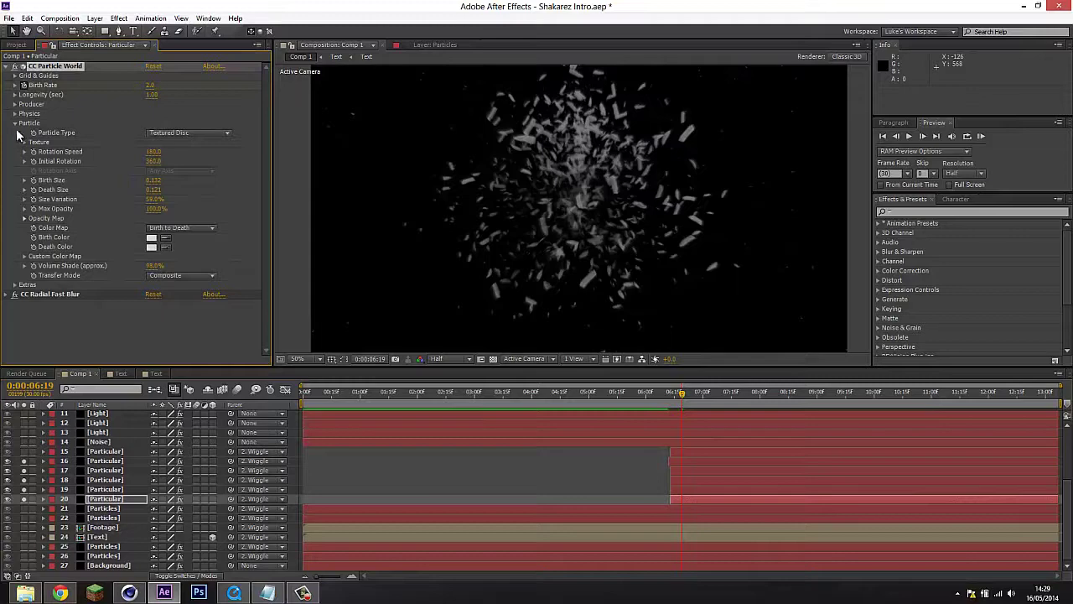
{"action": "left_click", "coordinate": [175, 132]}
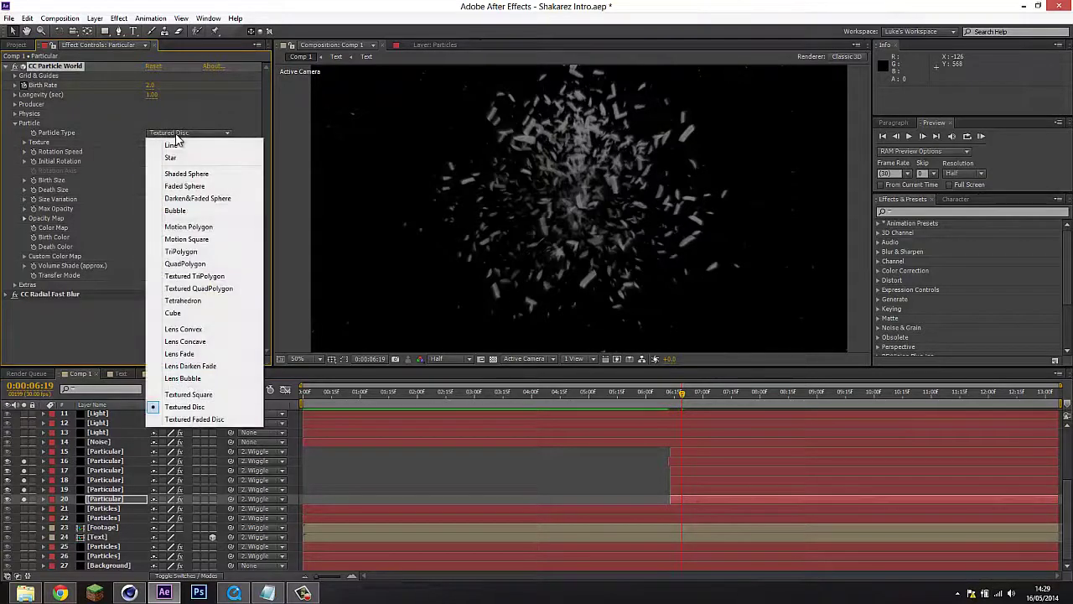
{"action": "left_click", "coordinate": [53, 141]}
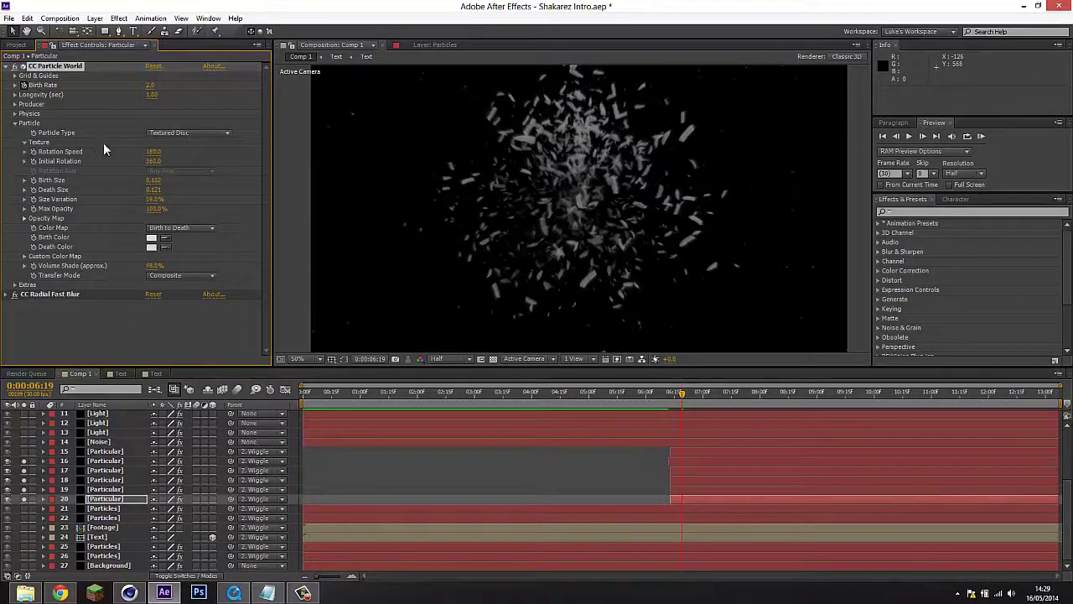
Step: Examine the Texture Layer and Scatter settings of layer 20's feather particles
{"action": "left_click", "coordinate": [167, 152]}
{"action": "left_click", "coordinate": [169, 161]}
{"action": "left_click", "coordinate": [170, 161]}
{"action": "left_click", "coordinate": [114, 259]}
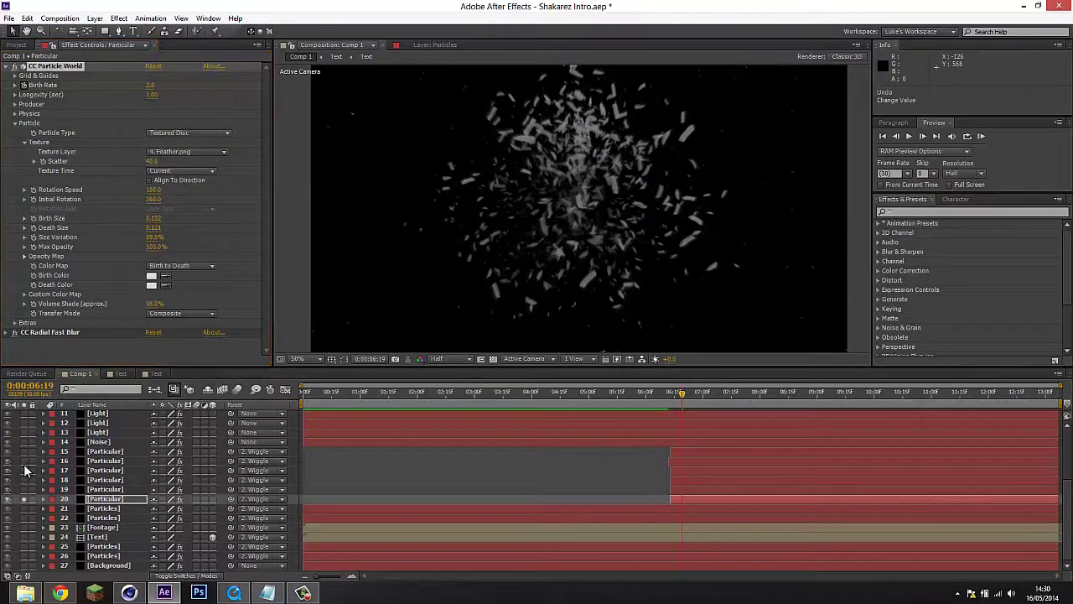
Step: Preview Particular layer 20 alone around 0:00:07:01 and inspect its feather particles up close
{"action": "left_click_drag", "start_coordinate": [713, 389], "coordinate": [705, 391]}
{"action": "scroll", "coordinate": [675, 156], "scroll_direction": "up", "scroll_amount": 1}
{"action": "left_click_drag", "start_coordinate": [574, 178], "coordinate": [500, 230]}
{"action": "scroll", "coordinate": [500, 231], "scroll_direction": "down", "scroll_amount": 1}
{"action": "left_click_drag", "start_coordinate": [511, 271], "coordinate": [631, 233]}
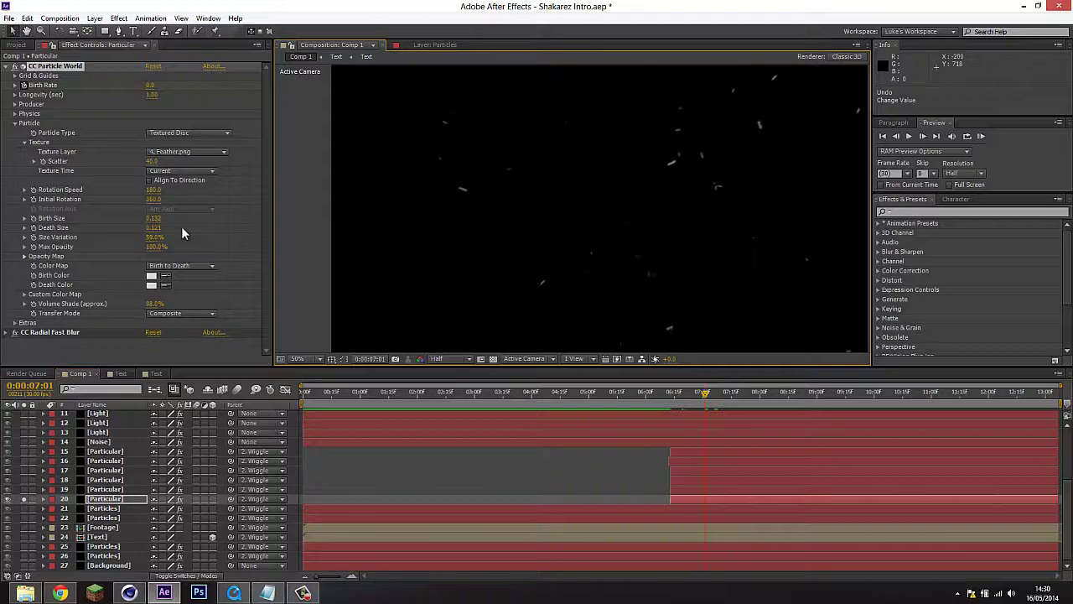
Step: Expand layer 20's Physics settings in place of its Particle settings and preview the particle motion up to 0:00:07:05
{"action": "left_click", "coordinate": [94, 274]}
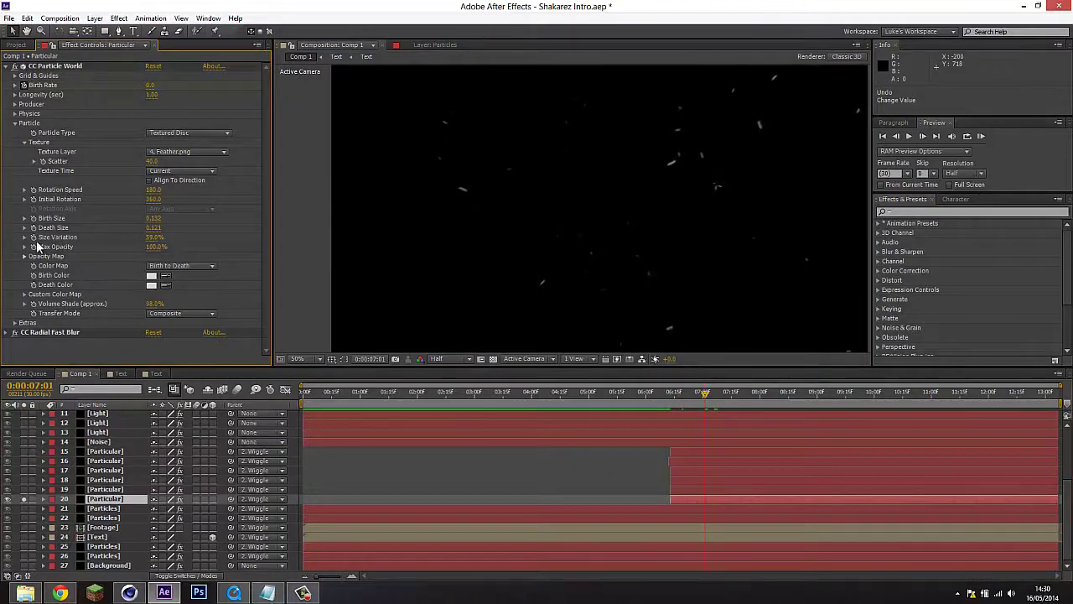
{"action": "left_click", "coordinate": [14, 124]}
{"action": "left_click", "coordinate": [14, 113]}
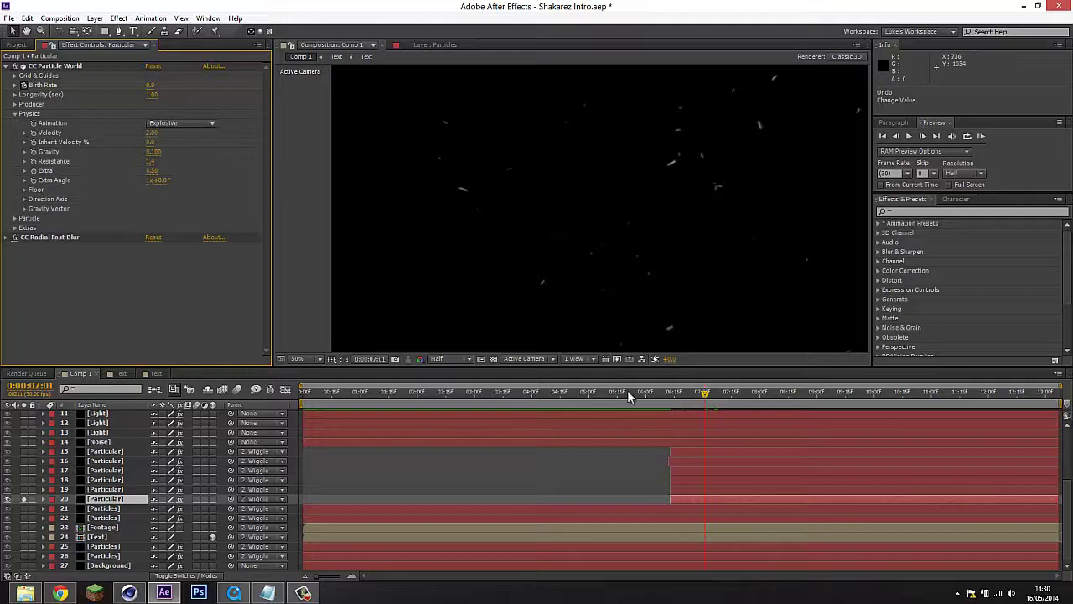
{"action": "left_click_drag", "start_coordinate": [670, 395], "coordinate": [711, 403]}
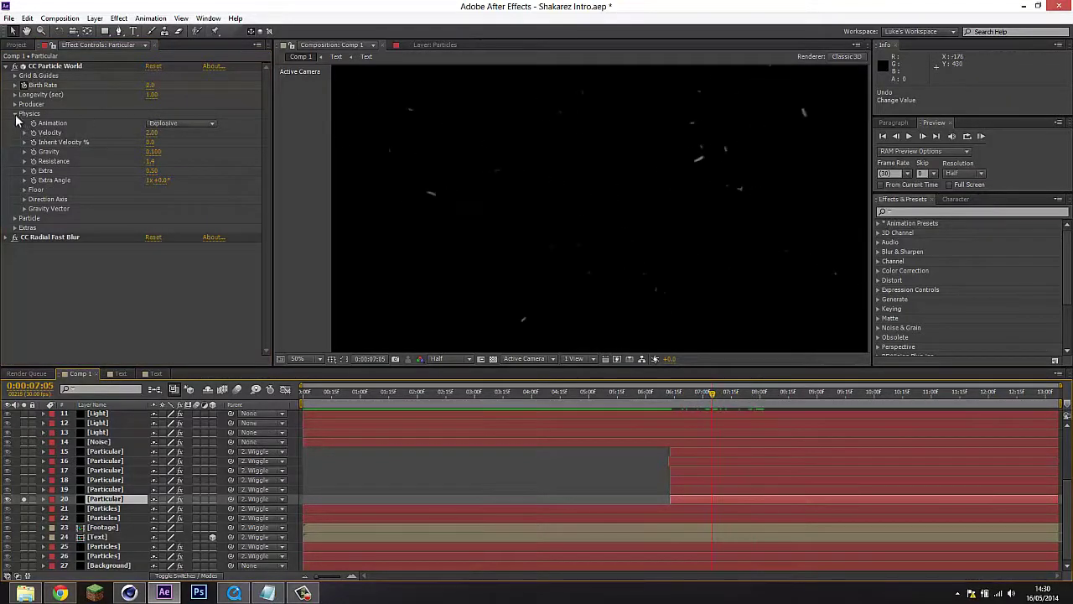
Step: Solo Particular layers 15 to 19 alongside layer 20 and preview the combined feather burst up to 0:00:09:25
{"action": "left_click", "coordinate": [14, 114]}
{"action": "left_click", "coordinate": [24, 490]}
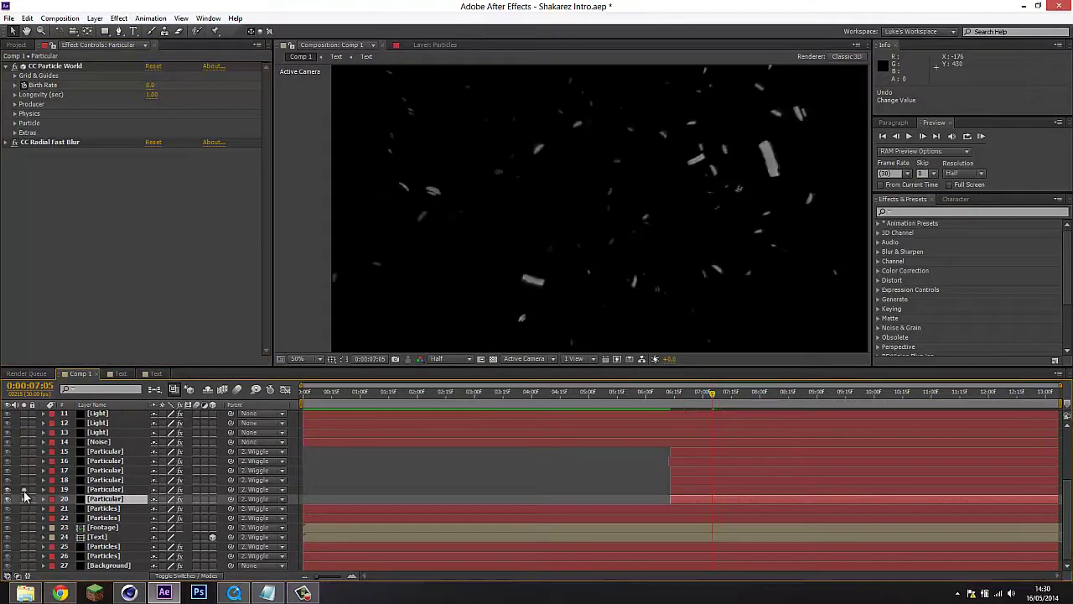
{"action": "left_click", "coordinate": [125, 490]}
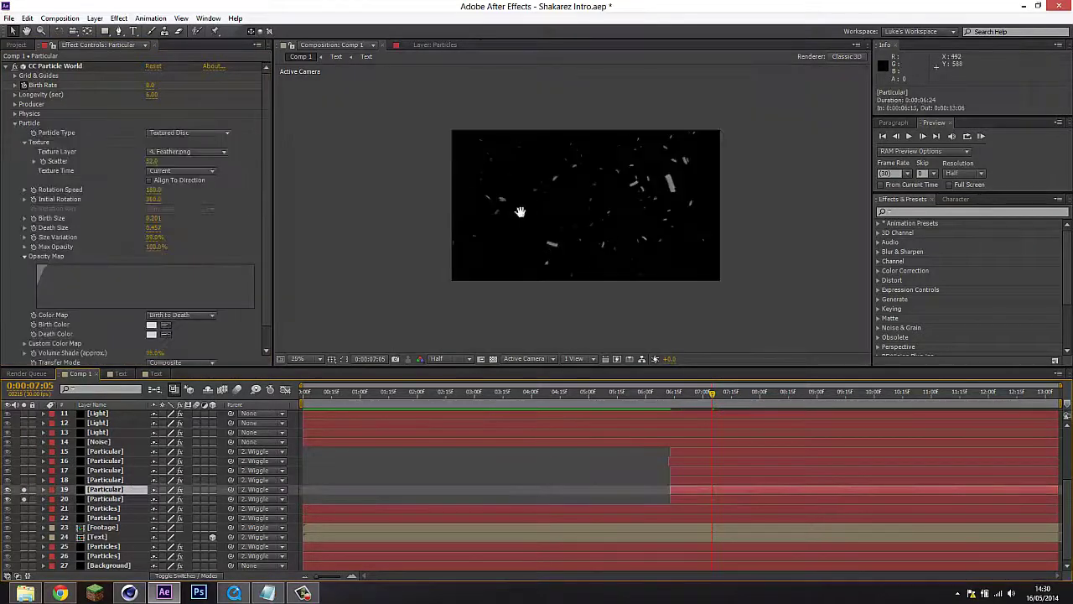
{"action": "left_click_drag", "start_coordinate": [24, 479], "coordinate": [24, 451]}
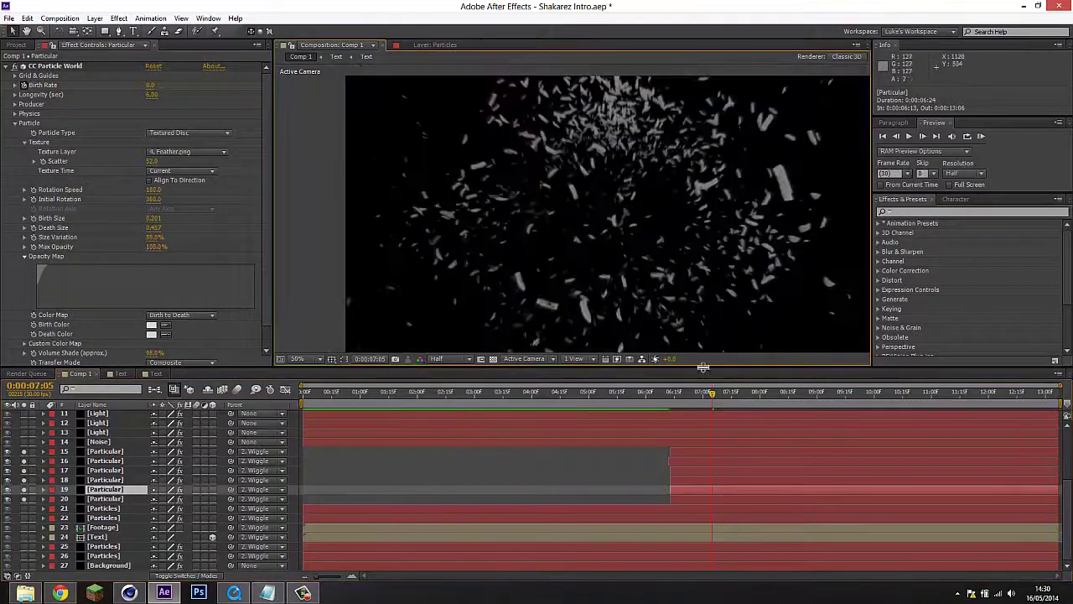
{"action": "left_click", "coordinate": [679, 393]}
{"action": "left_click_drag", "start_coordinate": [687, 400], "coordinate": [867, 402]}
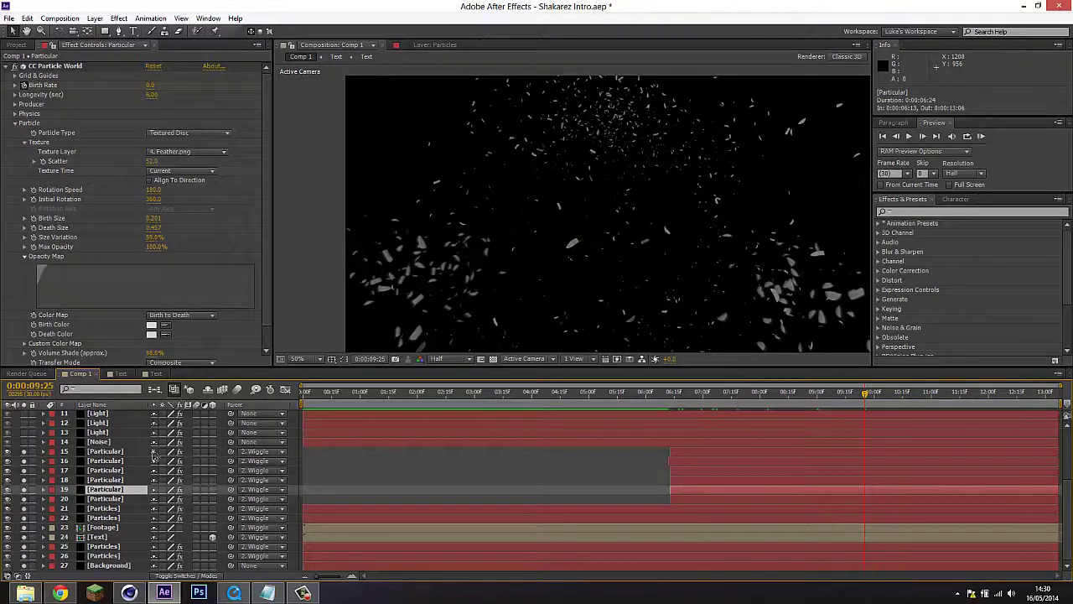
Step: Solo Noise layer 14 and Light layers 12 and 13 together with the particle, text and background layers
{"action": "left_click", "coordinate": [124, 434]}
{"action": "left_click", "coordinate": [74, 443]}
{"action": "scroll", "coordinate": [76, 453], "scroll_direction": "up", "scroll_amount": 1}
{"action": "left_click", "coordinate": [22, 472]}
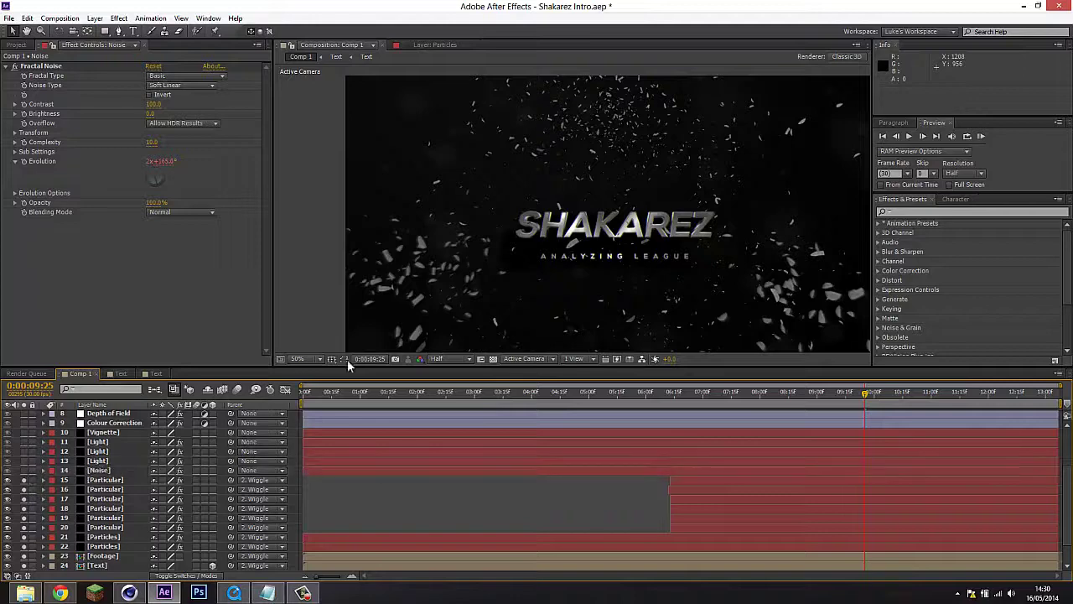
{"action": "left_click_drag", "start_coordinate": [562, 270], "coordinate": [542, 258]}
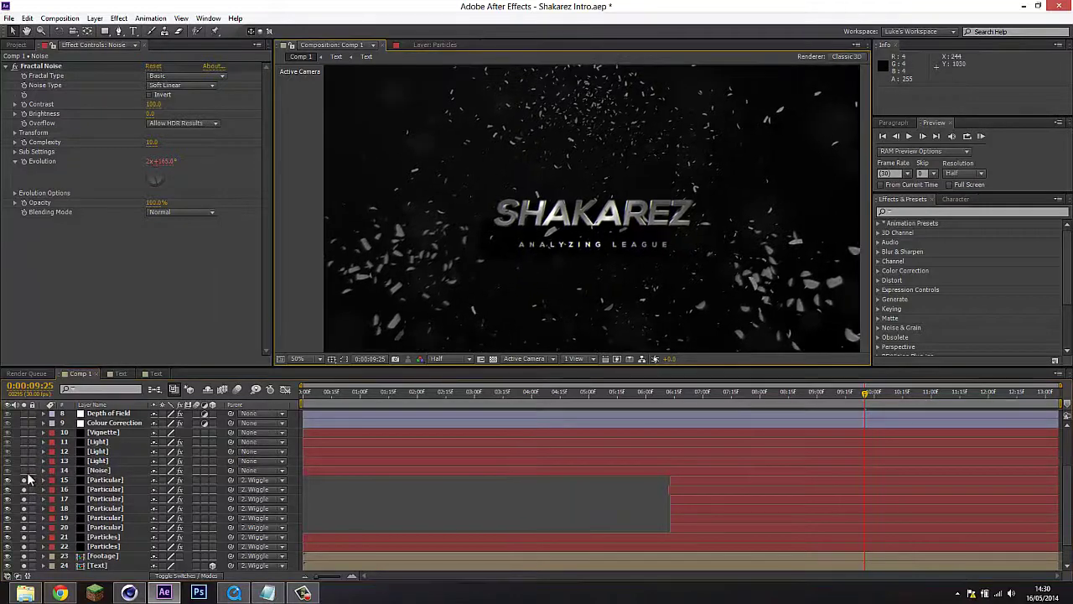
{"action": "left_click_drag", "start_coordinate": [23, 472], "coordinate": [23, 451]}
{"action": "scroll", "coordinate": [579, 213], "scroll_direction": "down", "scroll_amount": 2}
{"action": "scroll", "coordinate": [579, 213], "scroll_direction": "up", "scroll_amount": 2}
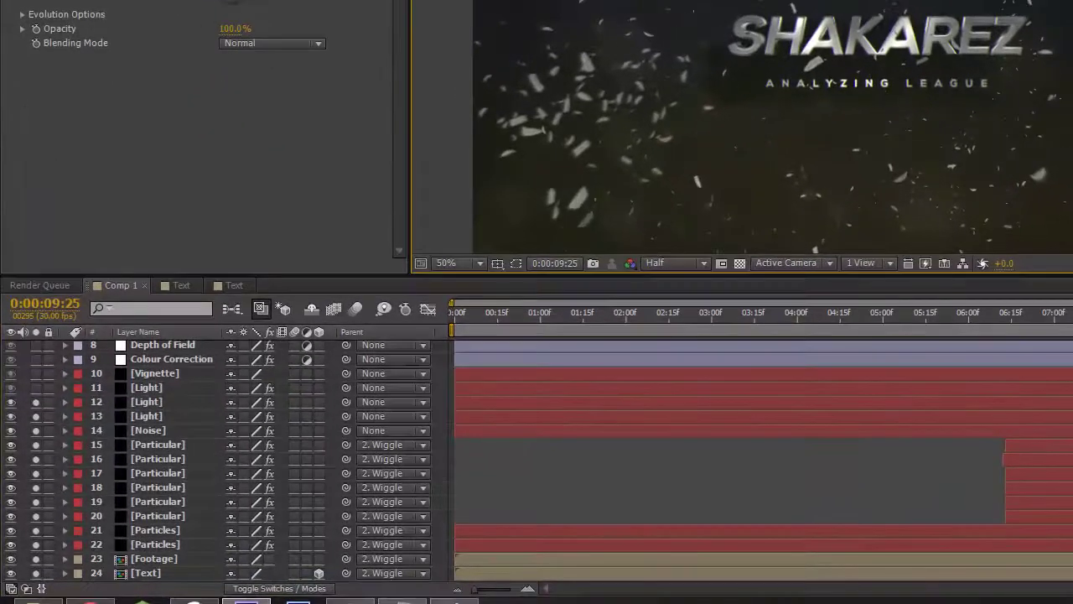
Step: Inspect Light layer 13's mask shape at 0:00:04:14 and compare the frame with and without that layer
{"action": "left_click", "coordinate": [1072, 313]}
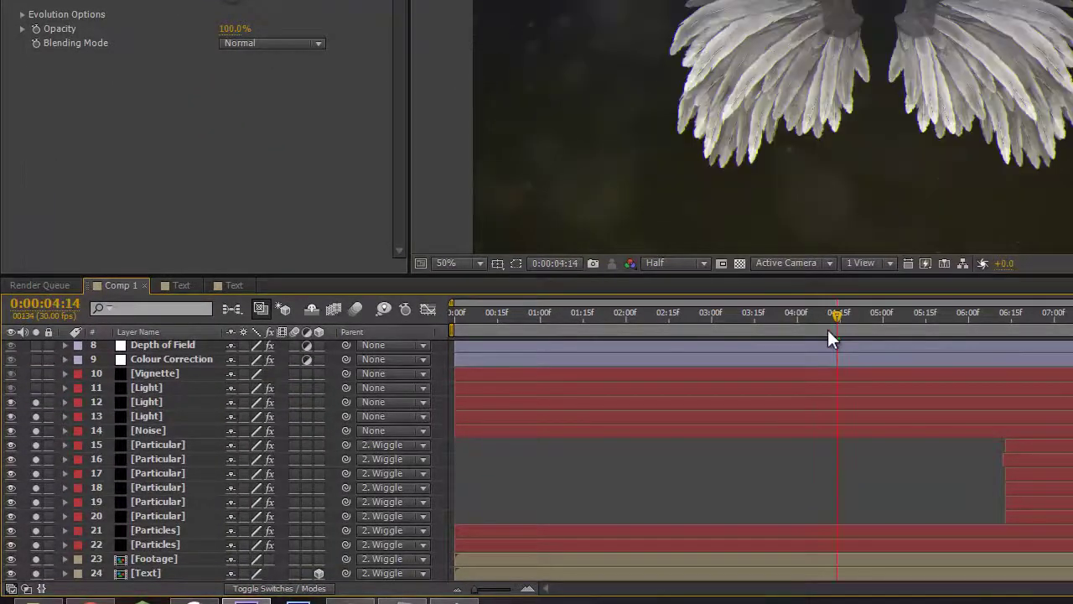
{"action": "left_click", "coordinate": [154, 417]}
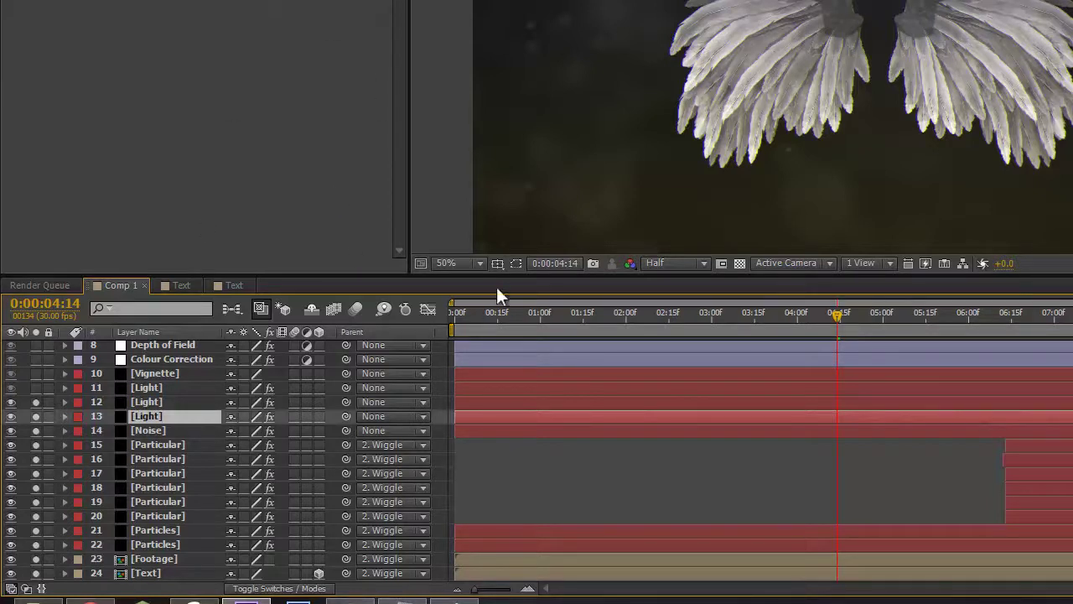
{"action": "left_click", "coordinate": [515, 263]}
{"action": "scroll", "coordinate": [851, 109], "scroll_direction": "down", "scroll_amount": 2}
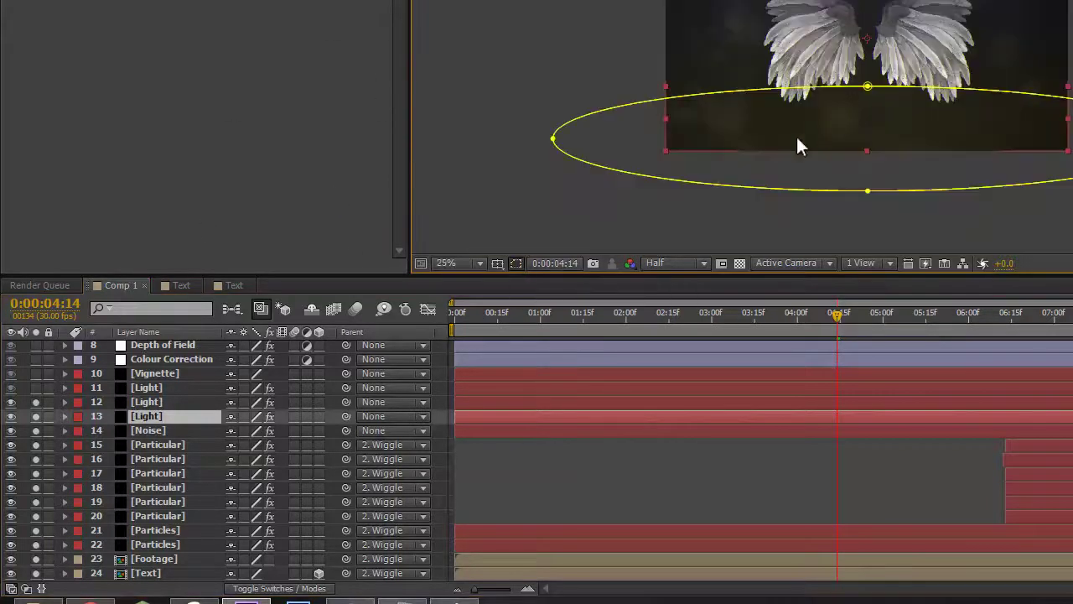
{"action": "left_click", "coordinate": [35, 416]}
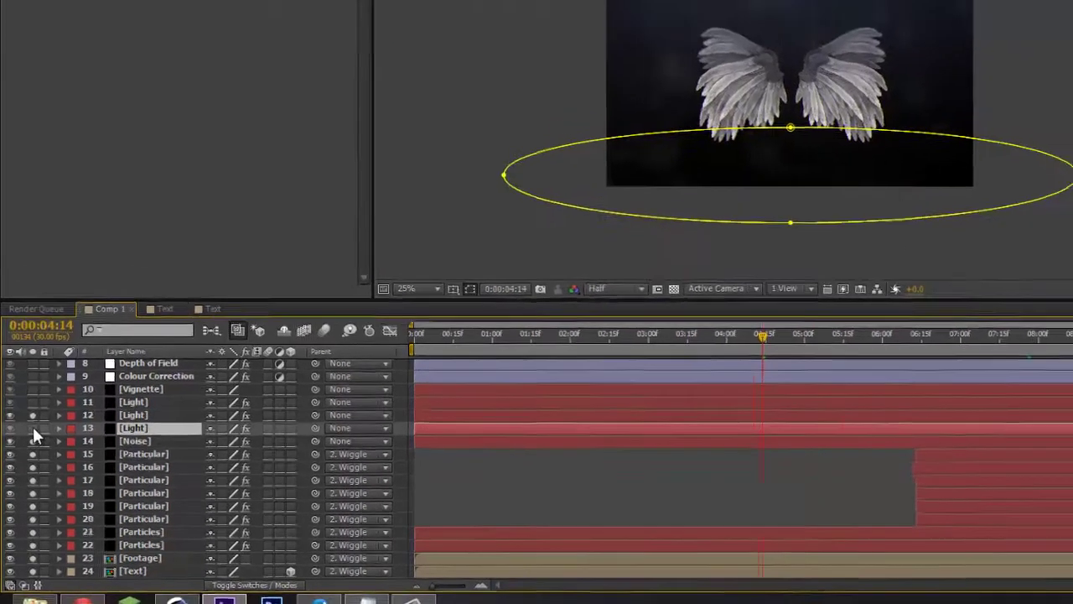
{"action": "left_click", "coordinate": [36, 416]}
{"action": "scroll", "coordinate": [840, 145], "scroll_direction": "up", "scroll_amount": 2}
{"action": "mouse_move", "coordinate": [560, 281]}
{"action": "left_mouse_down"}
{"action": "mouse_move", "coordinate": [544, 217]}
{"action": "mouse_move", "coordinate": [543, 274]}
{"action": "mouse_move", "coordinate": [491, 328]}
{"action": "mouse_move", "coordinate": [559, 272]}
{"action": "left_mouse_up"}
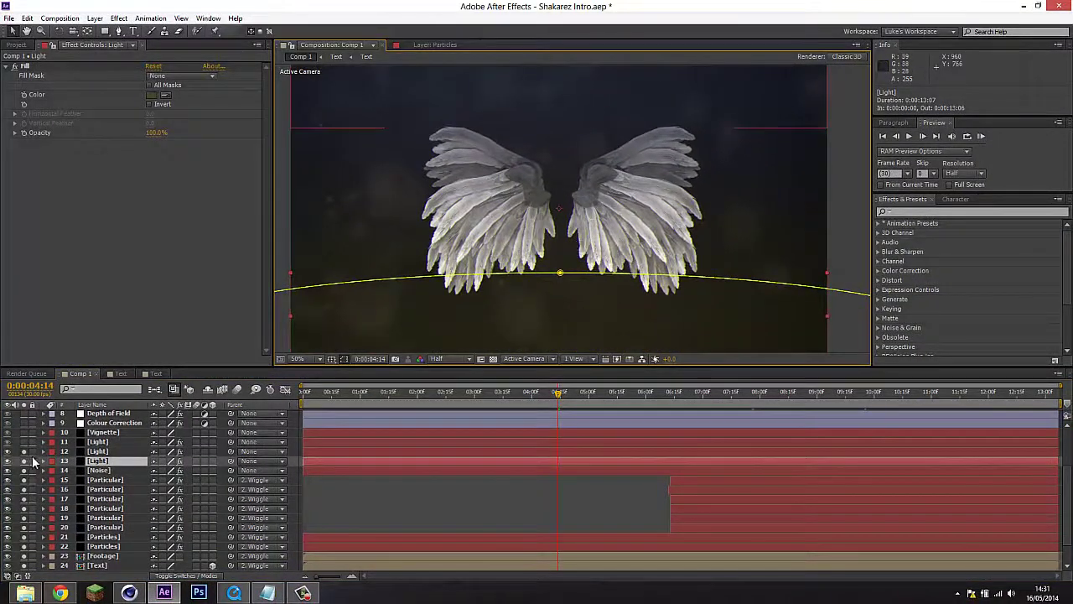
Step: Check Light layer 12's Fill effect and compare the wings frame with and without that layer
{"action": "left_click", "coordinate": [77, 452]}
{"action": "left_click", "coordinate": [22, 452]}
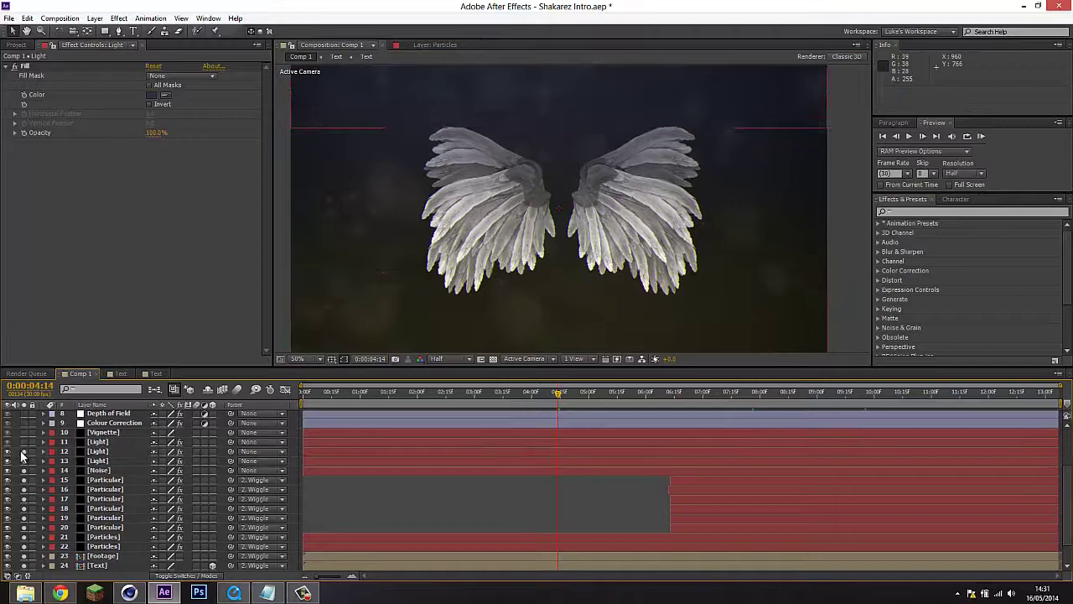
{"action": "left_click", "coordinate": [24, 452]}
{"action": "left_click", "coordinate": [24, 452]}
Step: Solo Light layer 11 and Vignette layer 10 with the lower layers and preview the composite up to 0:00:08:23
{"action": "left_click", "coordinate": [94, 442]}
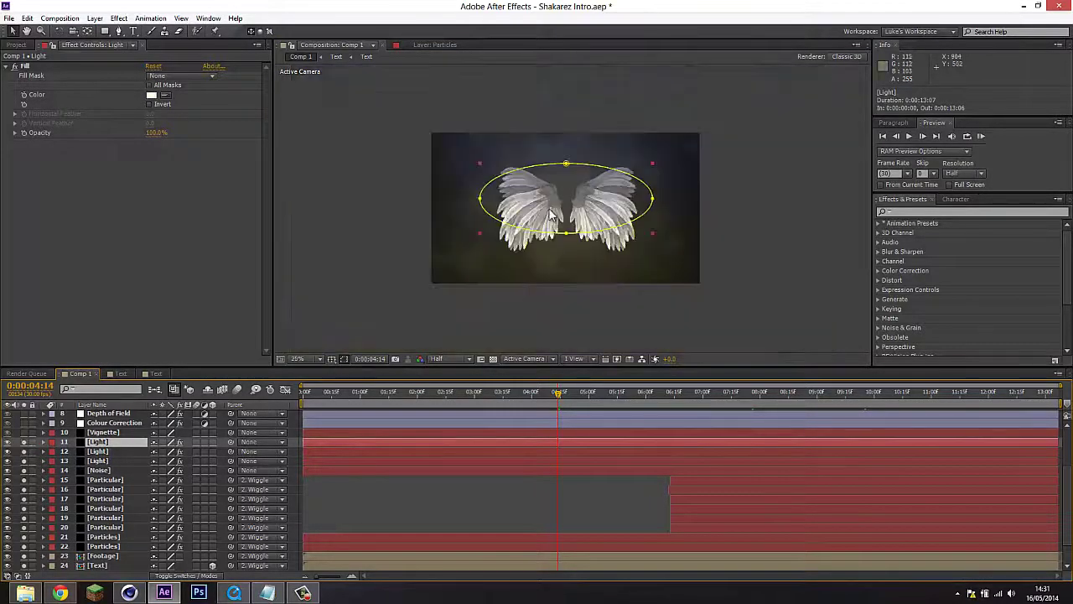
{"action": "left_click", "coordinate": [567, 337]}
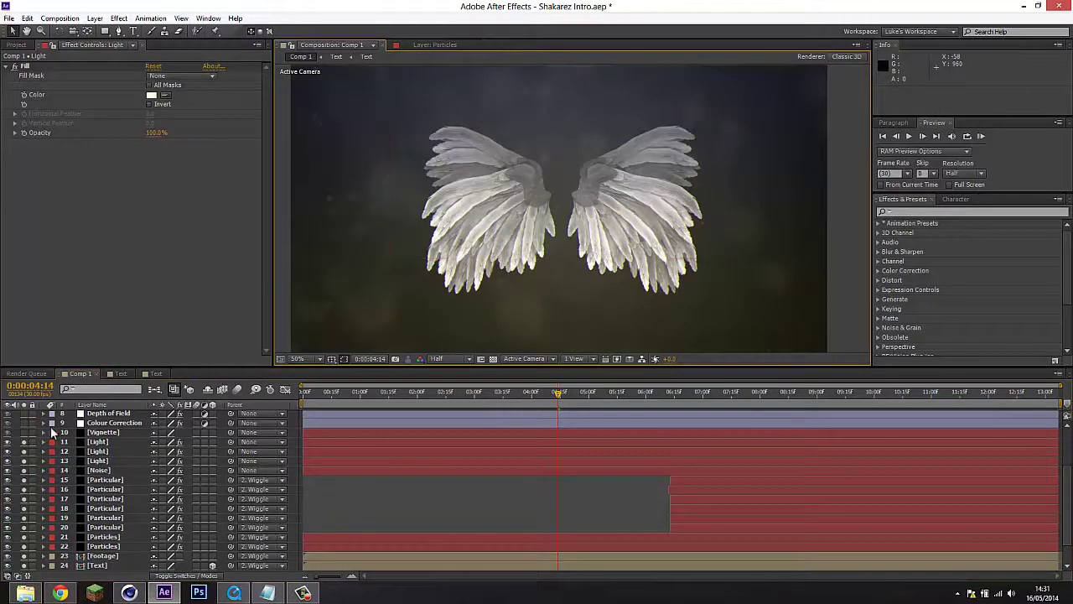
{"action": "left_click", "coordinate": [94, 433]}
{"action": "scroll", "coordinate": [34, 465], "scroll_direction": "up", "scroll_amount": 1}
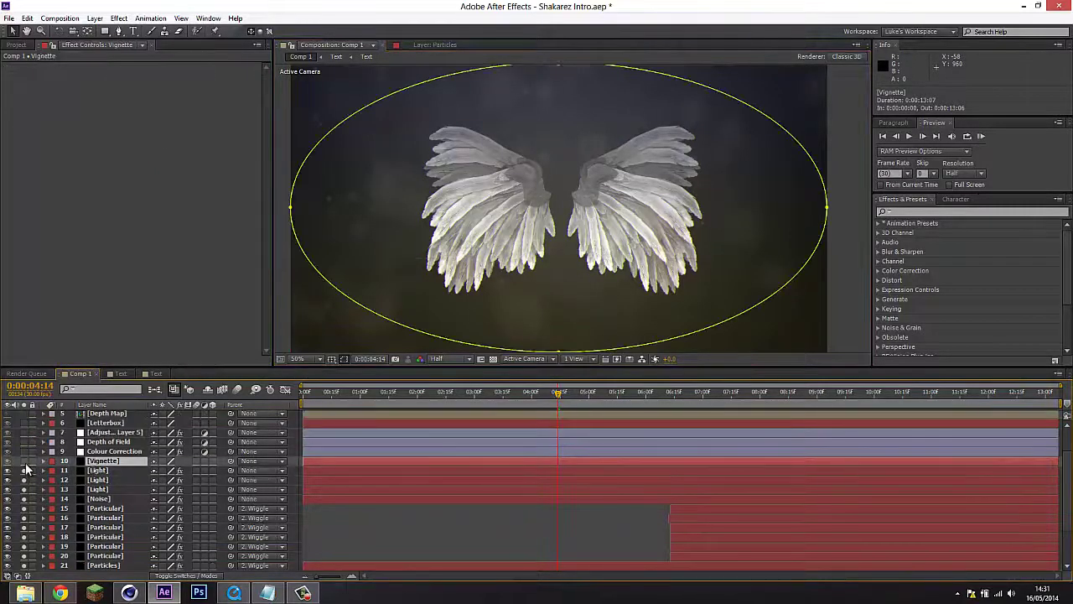
{"action": "left_click", "coordinate": [516, 551]}
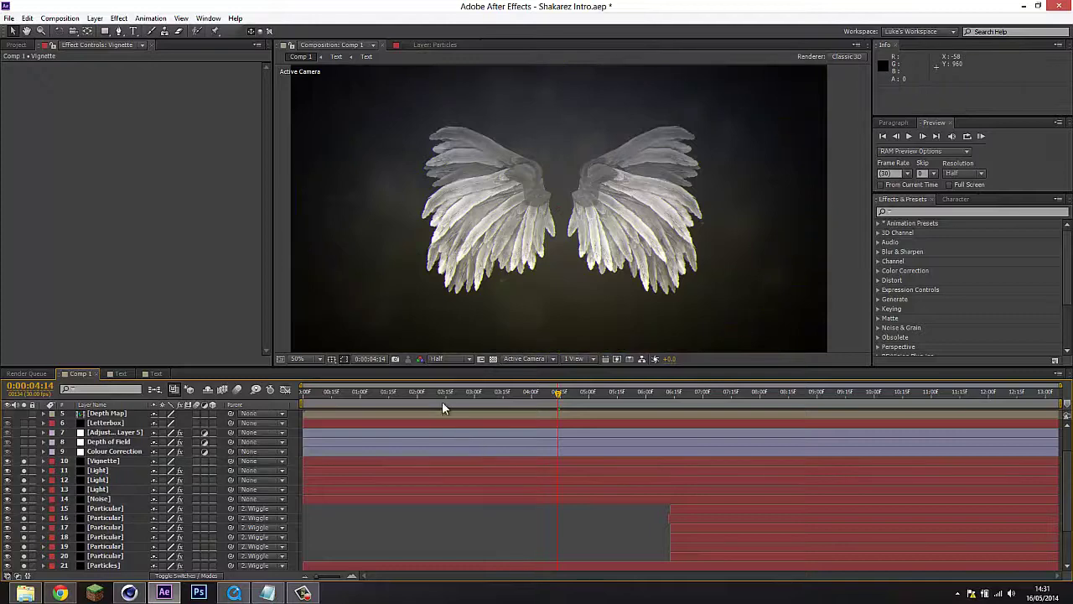
{"action": "left_click_drag", "start_coordinate": [440, 391], "coordinate": [818, 394]}
Step: Solo the Colour Correction layer and switch off its Exposure, Glow and Sharpen effects, leaving only Curves active
{"action": "scroll", "coordinate": [193, 471], "scroll_direction": "up", "scroll_amount": 1}
{"action": "left_click", "coordinate": [136, 479]}
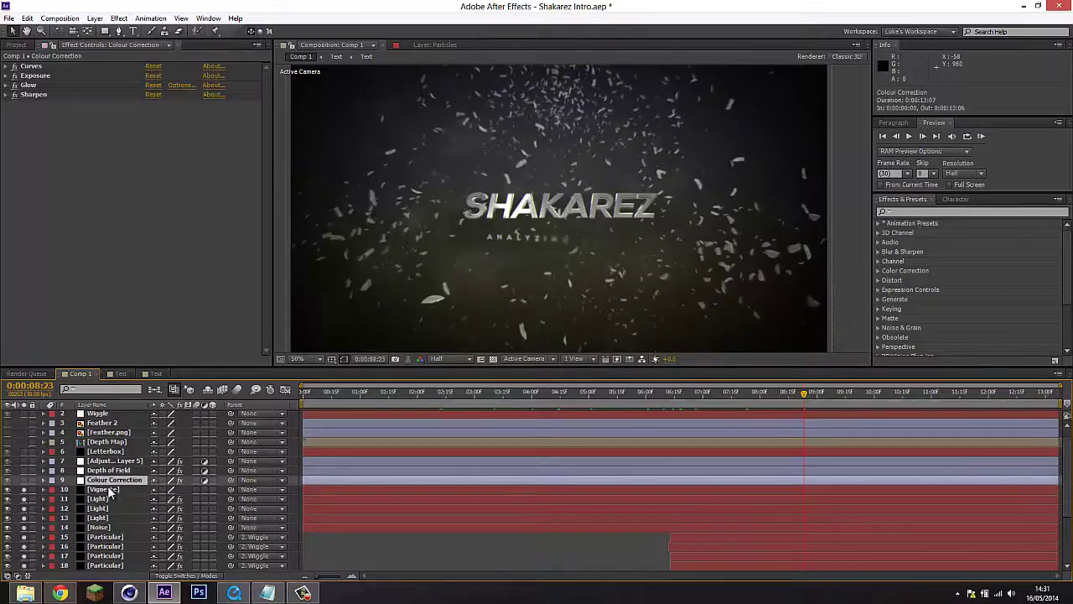
{"action": "left_click", "coordinate": [24, 481]}
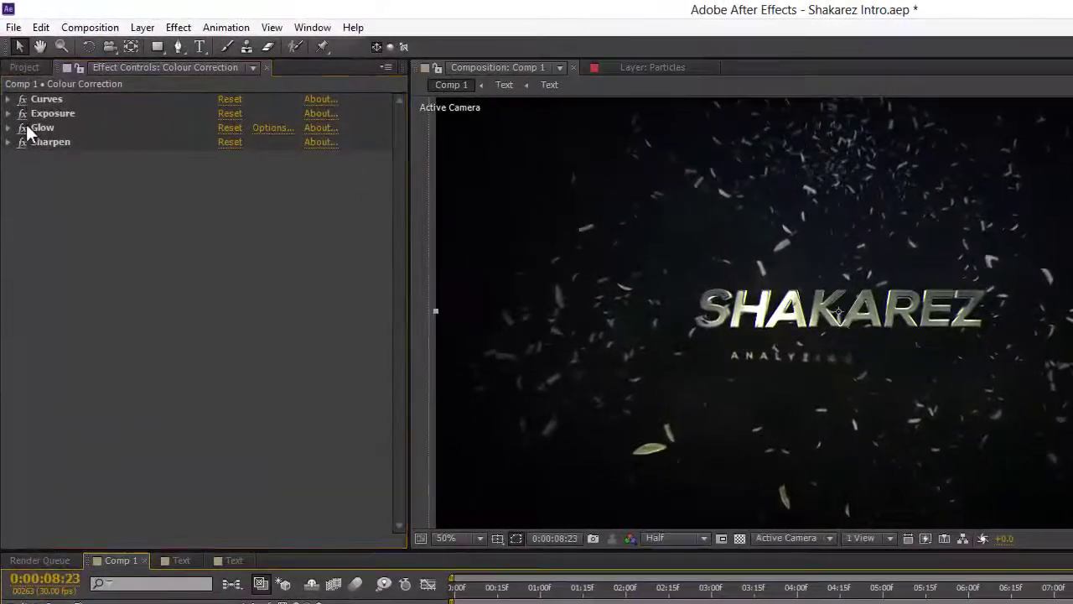
{"action": "left_click_drag", "start_coordinate": [16, 69], "coordinate": [15, 98]}
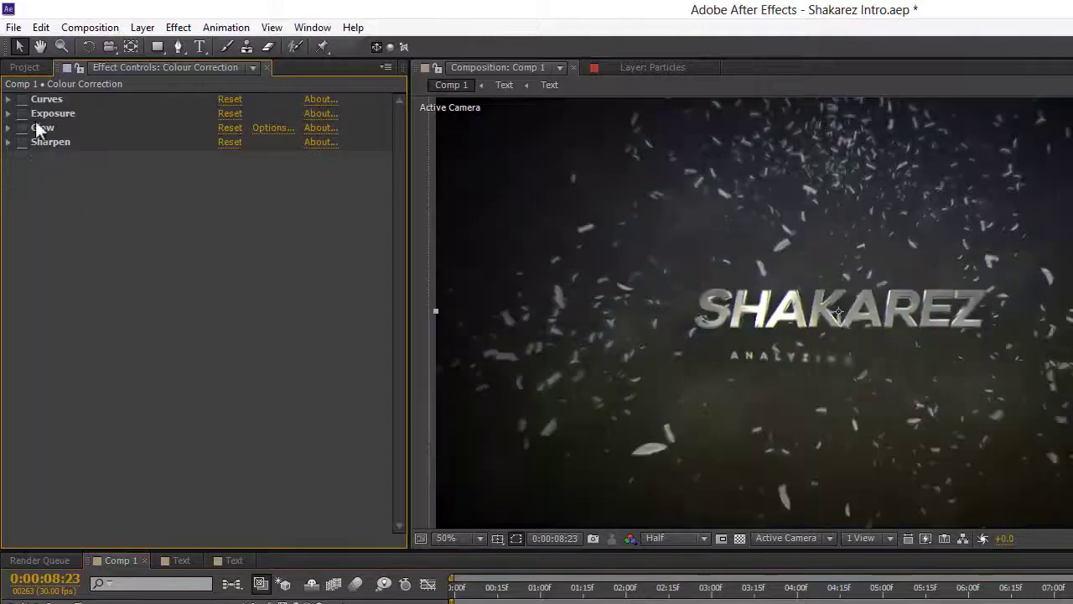
{"action": "left_click", "coordinate": [22, 100]}
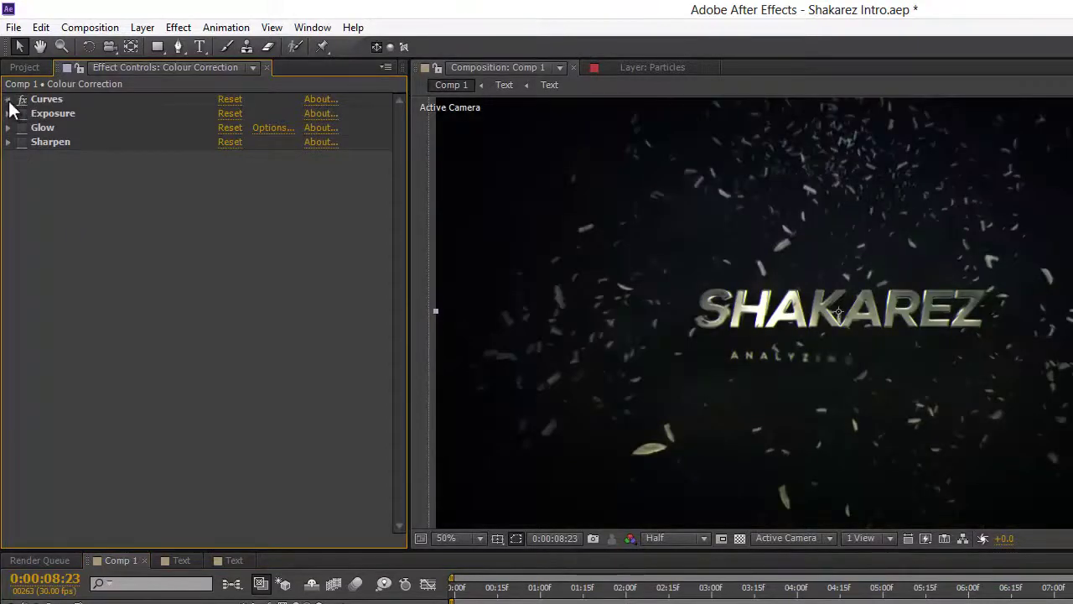
Step: Expand the Curves effect and compare the frame with Curves off and on
{"action": "left_click", "coordinate": [9, 101]}
{"action": "left_click", "coordinate": [23, 99]}
{"action": "left_click", "coordinate": [22, 100]}
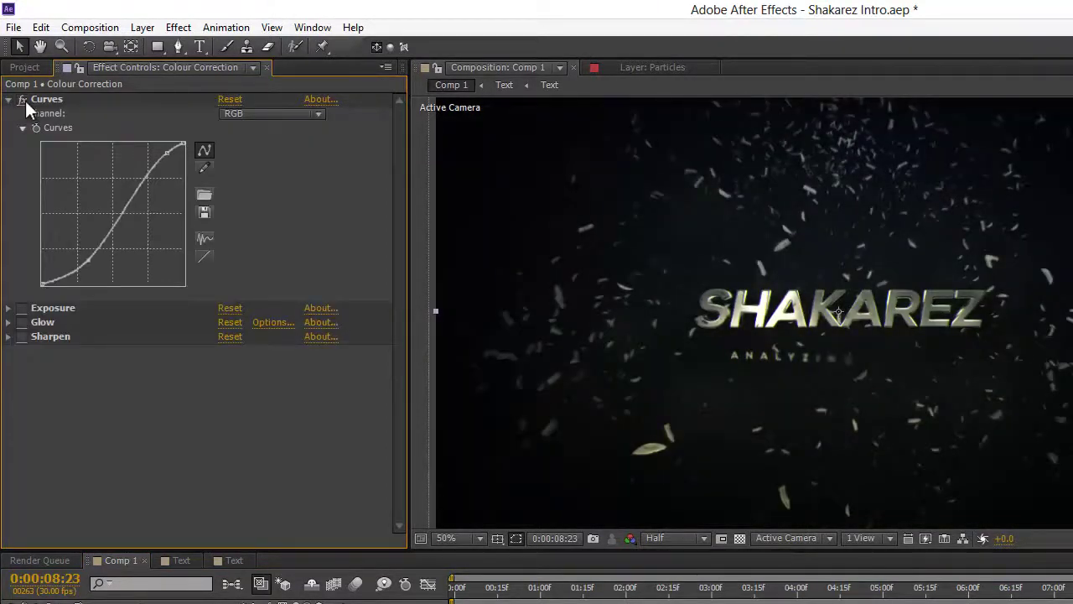
{"action": "left_click", "coordinate": [23, 99]}
{"action": "left_click", "coordinate": [23, 100]}
Step: Examine the RGB, Red and Blue channel curves of the Colour Correction layer's Curves effect
{"action": "left_click", "coordinate": [281, 114]}
{"action": "left_click", "coordinate": [277, 134]}
{"action": "left_click", "coordinate": [268, 112]}
{"action": "left_click", "coordinate": [269, 153]}
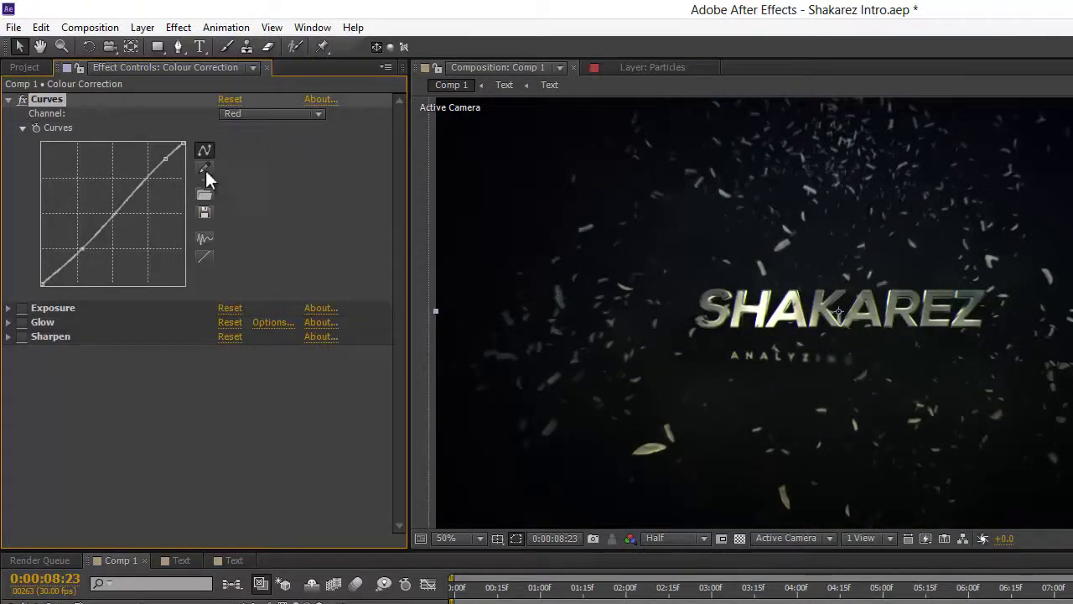
{"action": "left_click", "coordinate": [255, 117]}
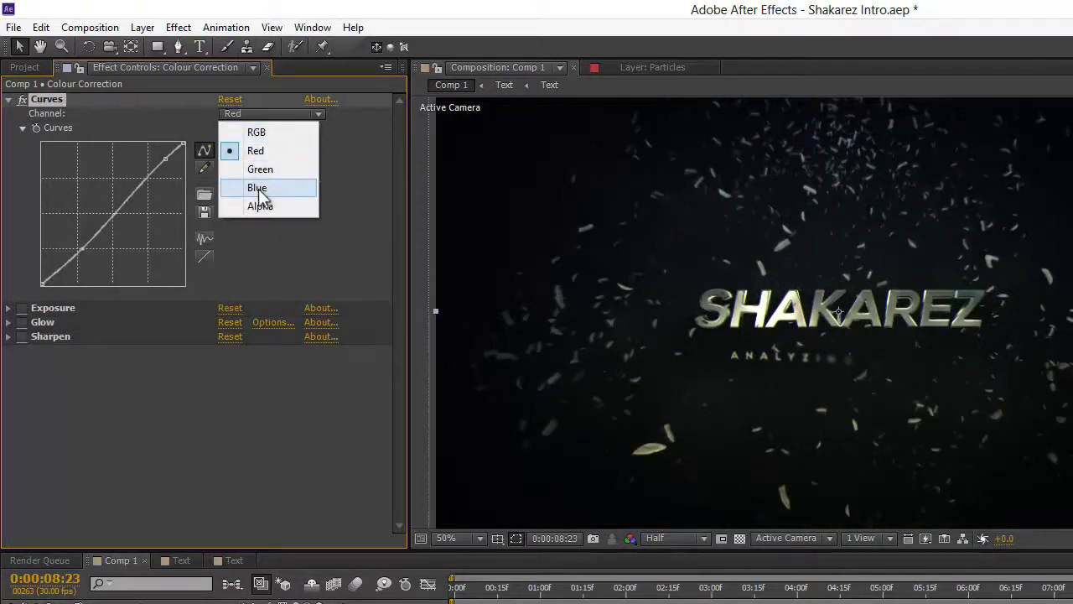
{"action": "left_click", "coordinate": [259, 188]}
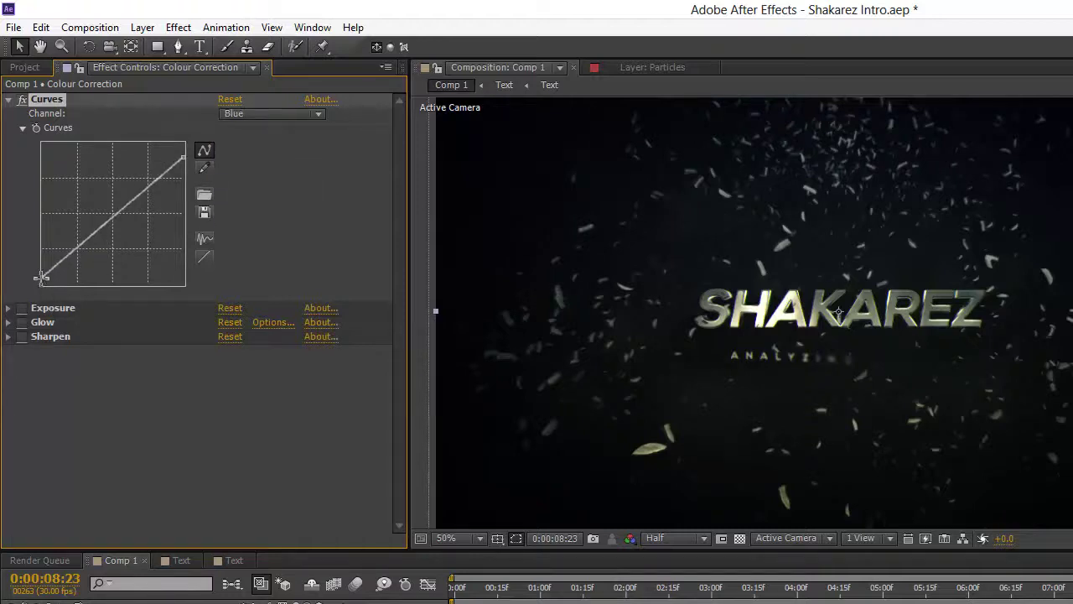
Step: Try flattening the Blue curve by raising its shadow point and lowering its highlight point, and undo both changes
{"action": "left_click_drag", "start_coordinate": [43, 275], "coordinate": [26, 274]}
{"action": "left_click_drag", "start_coordinate": [184, 156], "coordinate": [207, 174]}
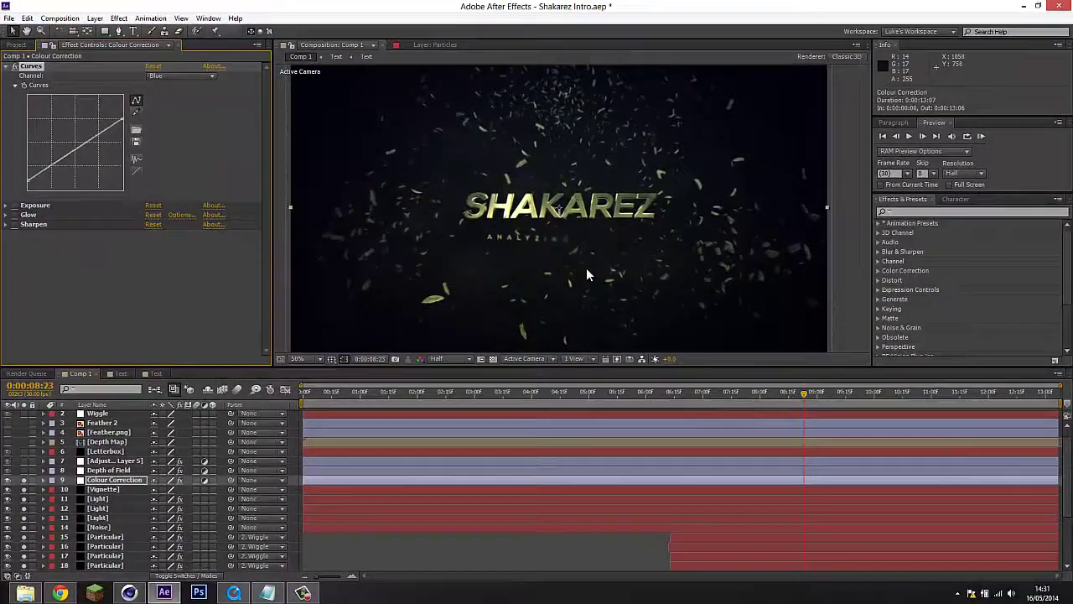
{"action": "scroll", "coordinate": [793, 297], "scroll_direction": "up", "scroll_amount": 1}
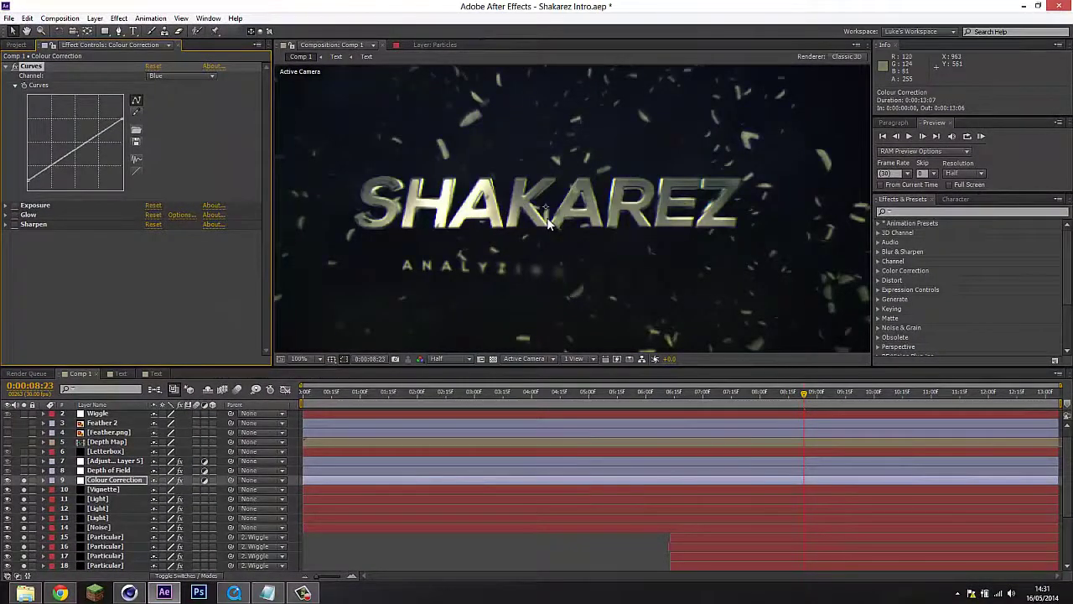
{"action": "key", "text": "ctrl+z"}
{"action": "key", "text": "ctrl+z"}
{"action": "scroll", "coordinate": [643, 276], "scroll_direction": "down", "scroll_amount": 2}
{"action": "scroll", "coordinate": [638, 306], "scroll_direction": "down", "scroll_amount": 1}
{"action": "scroll", "coordinate": [503, 264], "scroll_direction": "up", "scroll_amount": 1}
Step: Collapse Curves, enable Exposure, check its Master settings at 0:00:00:07 and preview the result up to 0:00:04:02
{"action": "left_click", "coordinate": [7, 66]}
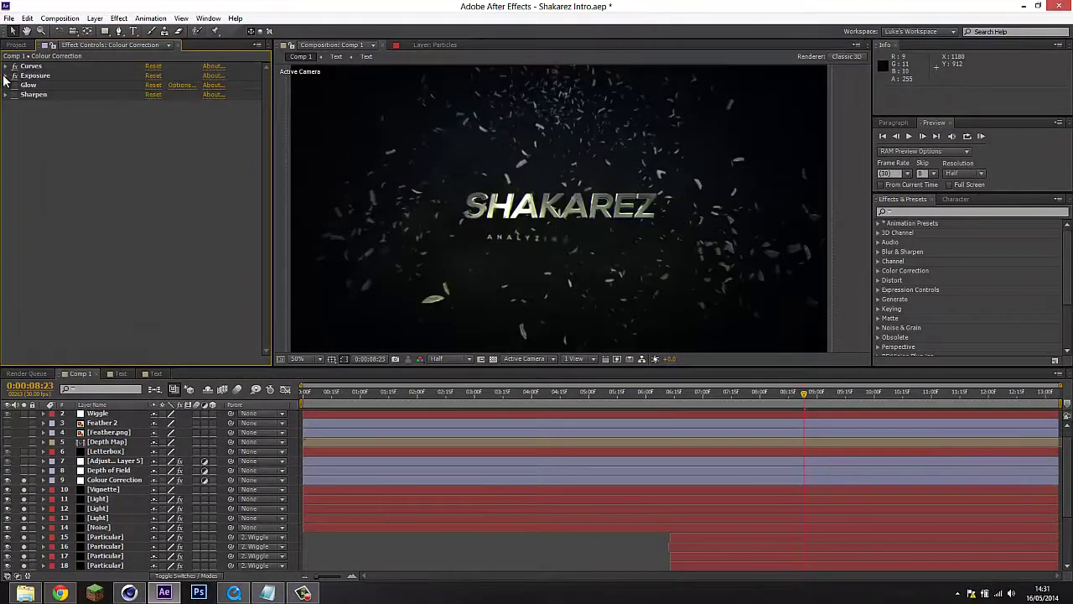
{"action": "left_click", "coordinate": [6, 76]}
{"action": "left_click_drag", "start_coordinate": [333, 392], "coordinate": [317, 389]}
{"action": "left_click", "coordinate": [15, 76]}
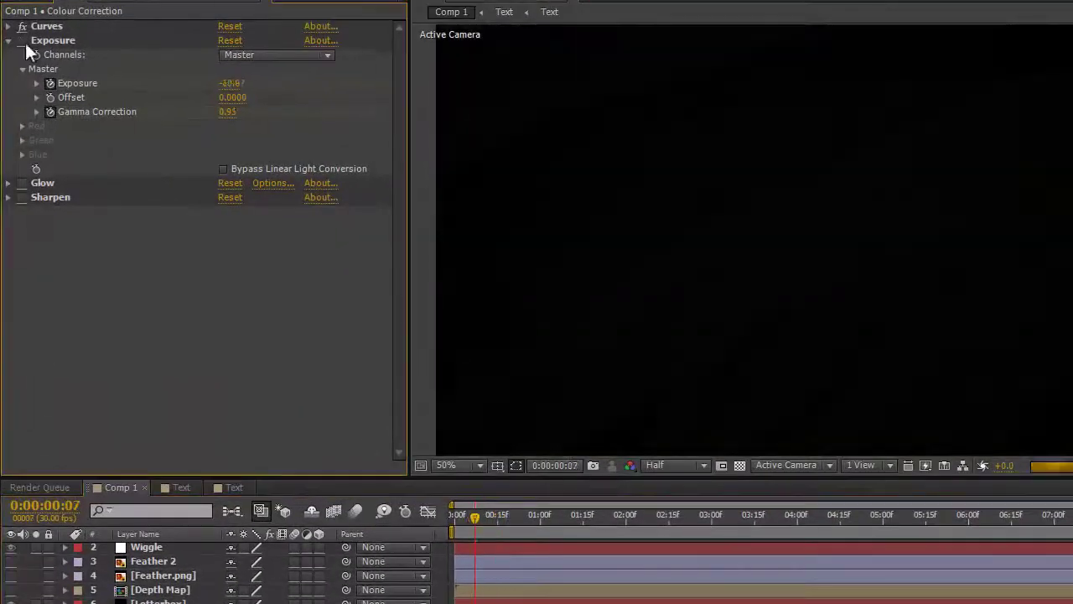
{"action": "left_click", "coordinate": [8, 41]}
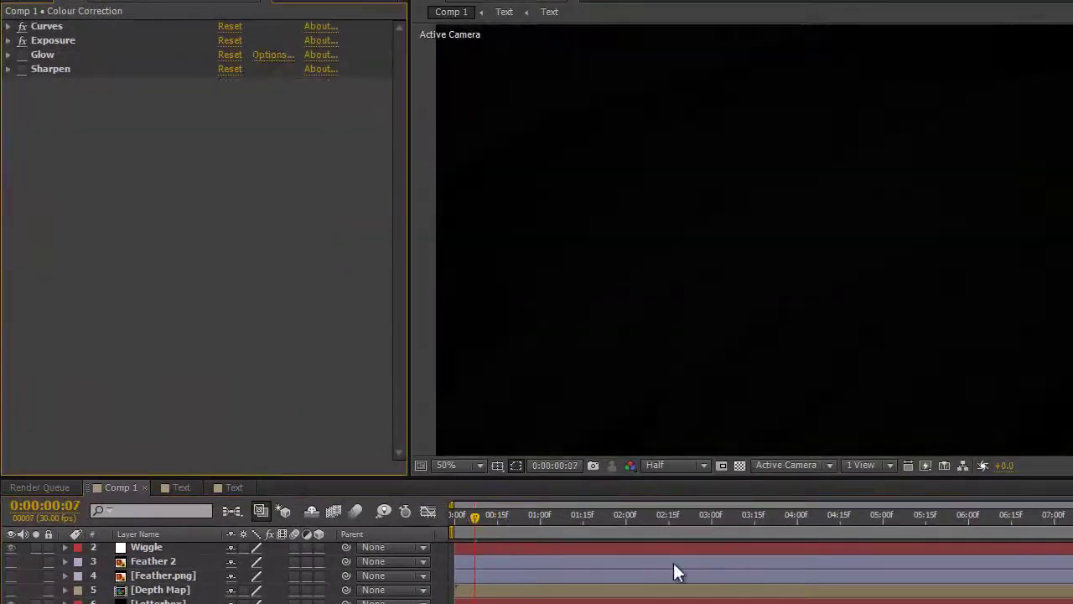
{"action": "left_click", "coordinate": [705, 518]}
{"action": "left_click", "coordinate": [803, 518]}
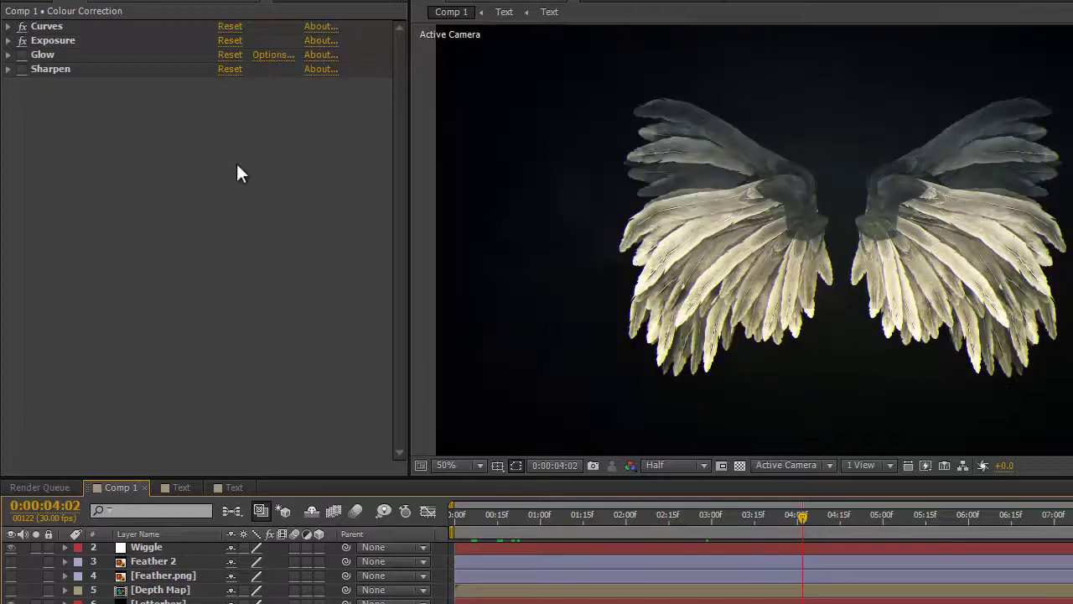
Step: Enable Glow on the Colour Correction layer and compare it off and on at 0:00:04:02 and 0:00:06:16
{"action": "left_click", "coordinate": [23, 54]}
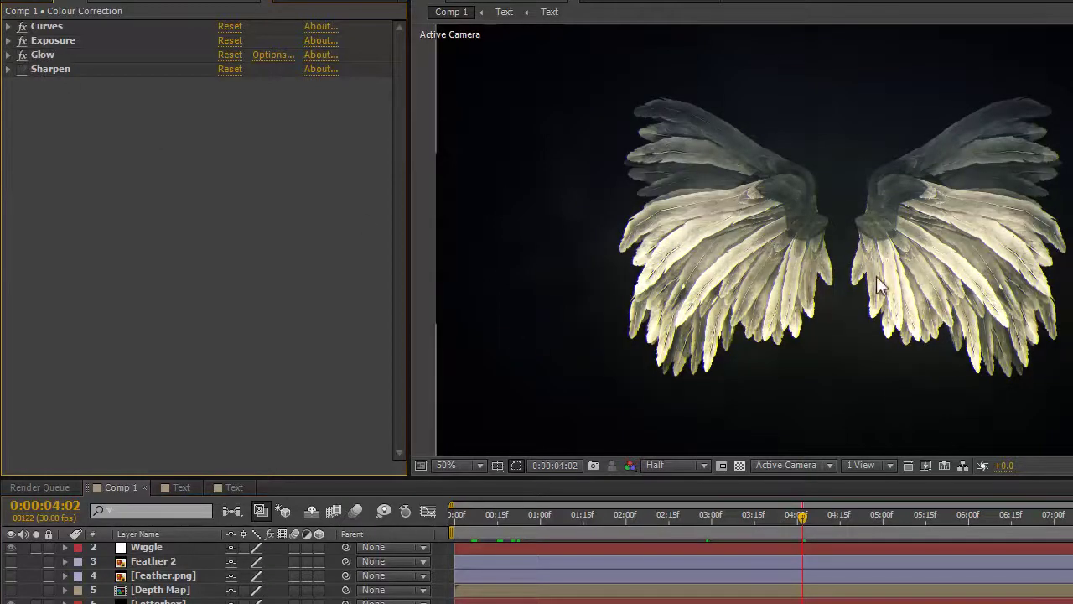
{"action": "left_click", "coordinate": [22, 55]}
{"action": "left_click", "coordinate": [22, 54]}
{"action": "left_click", "coordinate": [1013, 517]}
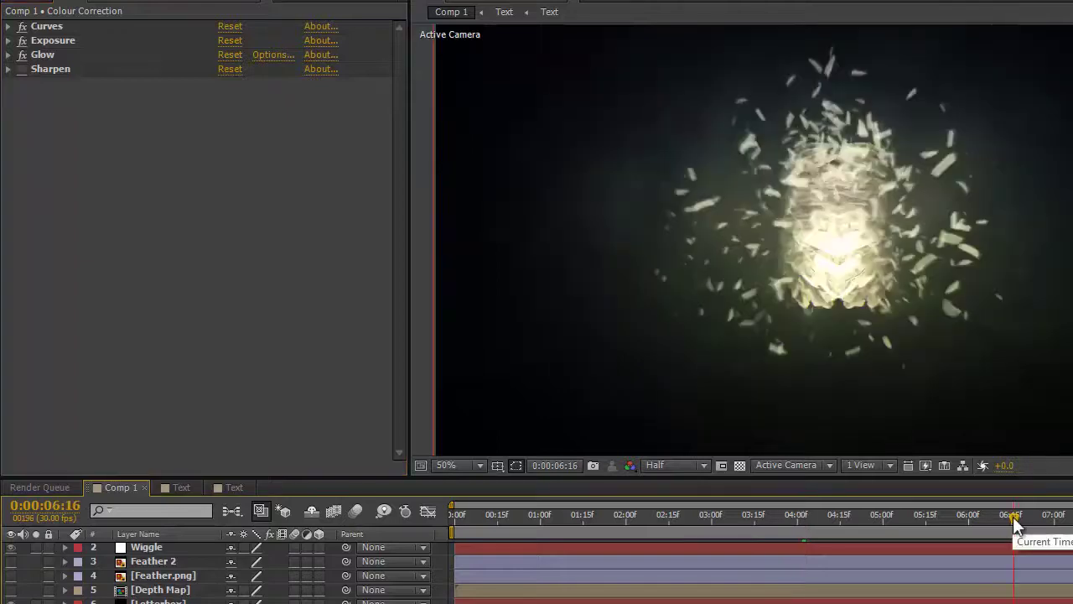
{"action": "left_click", "coordinate": [21, 55]}
{"action": "left_click", "coordinate": [21, 54]}
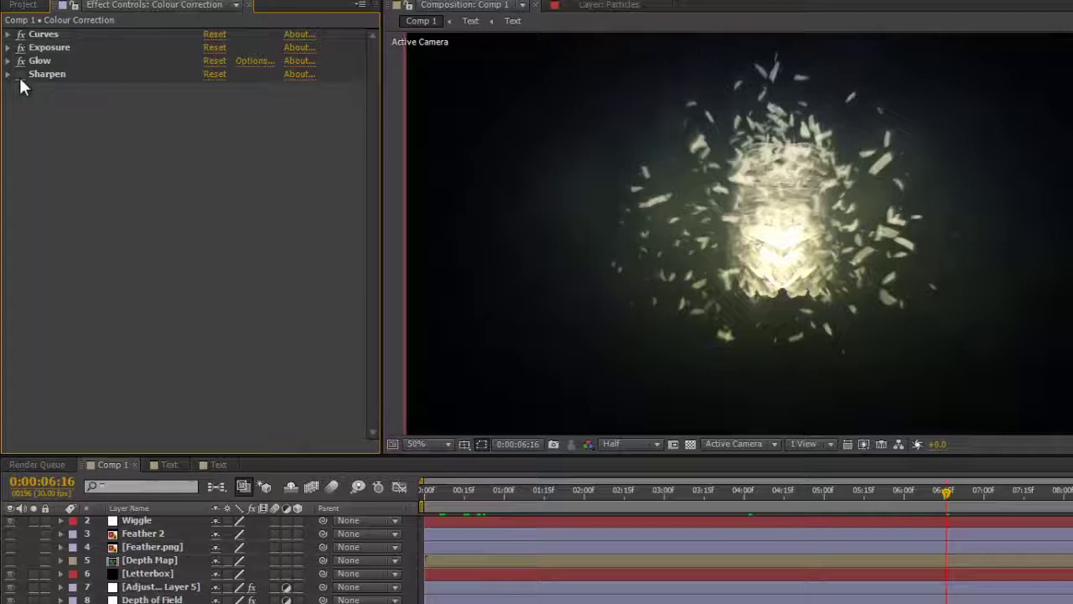
Step: Enable Sharpen on the Colour Correction layer, inspect the burst up close and preview up to 0:00:08:10
{"action": "left_click", "coordinate": [22, 71]}
{"action": "scroll", "coordinate": [856, 288], "scroll_direction": "up", "scroll_amount": 1}
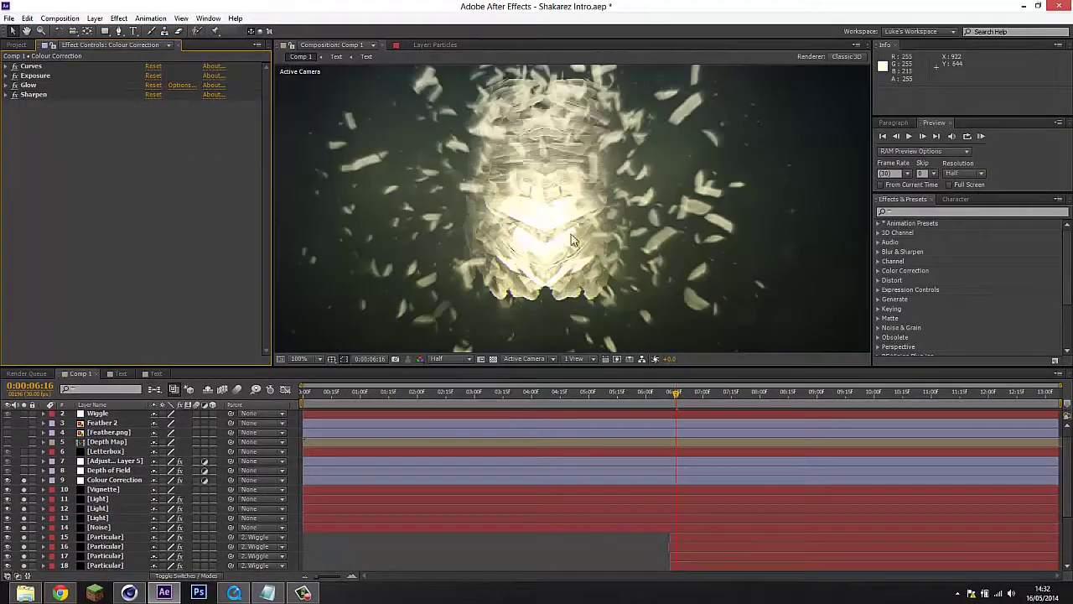
{"action": "left_click", "coordinate": [724, 394]}
{"action": "left_click", "coordinate": [779, 394]}
{"action": "scroll", "coordinate": [607, 239], "scroll_direction": "down", "scroll_amount": 2}
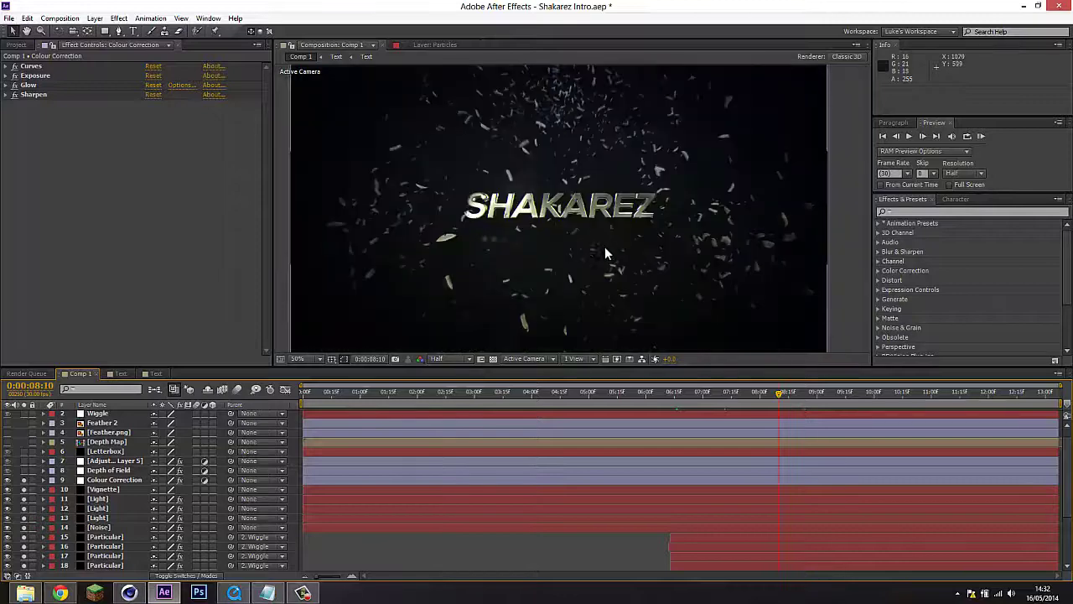
Step: Review the Camera Lens Blur effect on the Depth of Field layer and open the Depth Map composition
{"action": "left_click", "coordinate": [111, 472]}
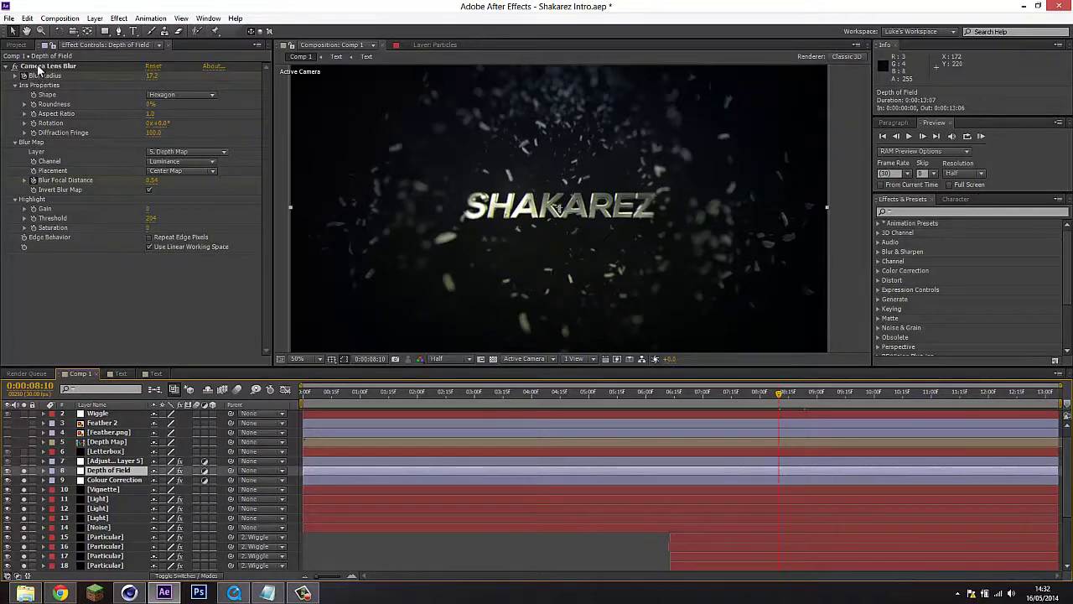
{"action": "left_click", "coordinate": [49, 67]}
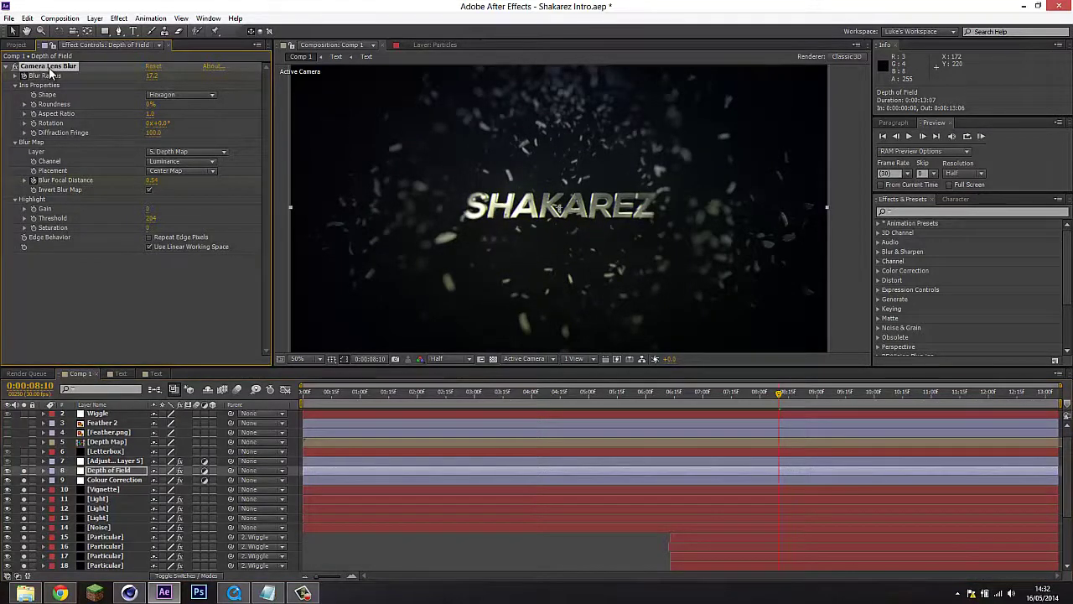
{"action": "left_click", "coordinate": [117, 443]}
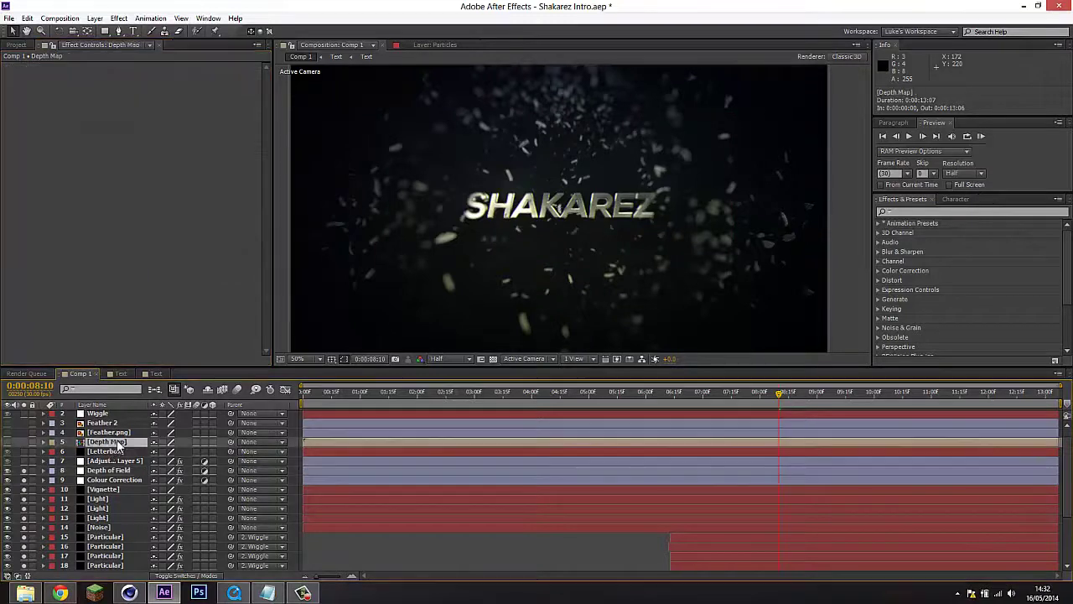
{"action": "double_click", "coordinate": [128, 441]}
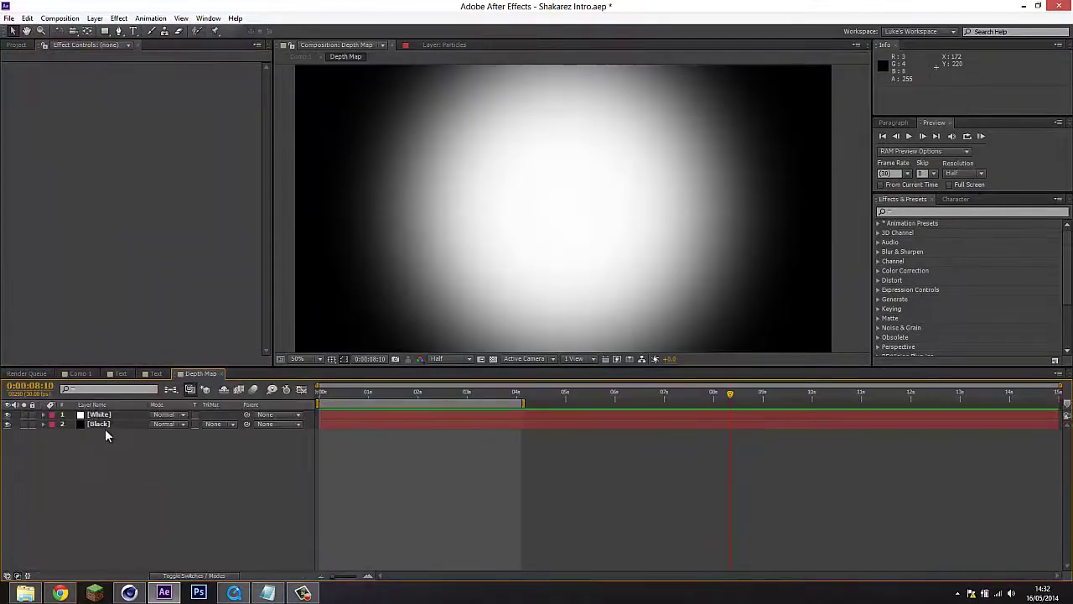
Step: Inspect the Depth Map's Black layer on its own, set the time to 0:00:00:00 and return to Comp 1
{"action": "left_click", "coordinate": [105, 425]}
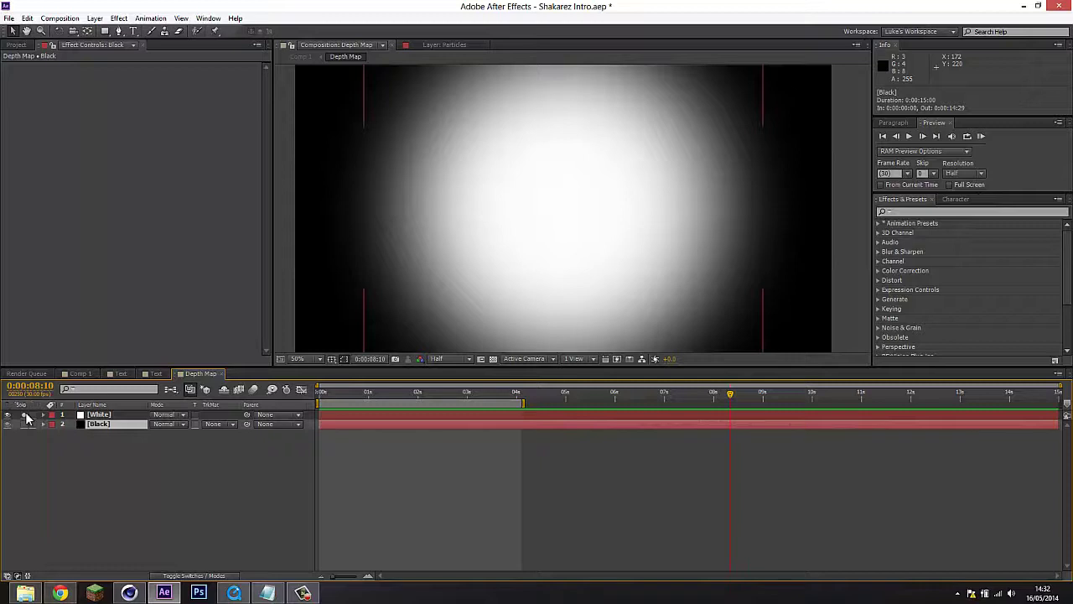
{"action": "left_click", "coordinate": [24, 424]}
{"action": "left_click", "coordinate": [24, 424]}
{"action": "left_click", "coordinate": [45, 439]}
{"action": "left_click_drag", "start_coordinate": [400, 394], "coordinate": [328, 392]}
{"action": "left_click", "coordinate": [74, 373]}
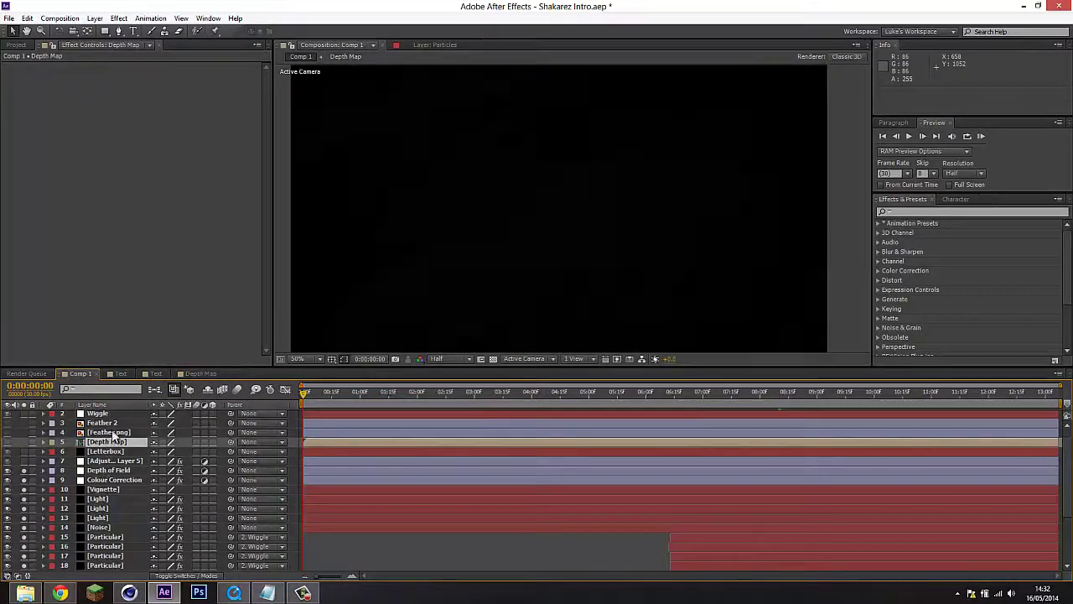
Step: Check that the Depth of Field layer's Camera Lens Blur uses Depth Map as its blur map, previewing up to 0:00:08:18
{"action": "left_click", "coordinate": [111, 471]}
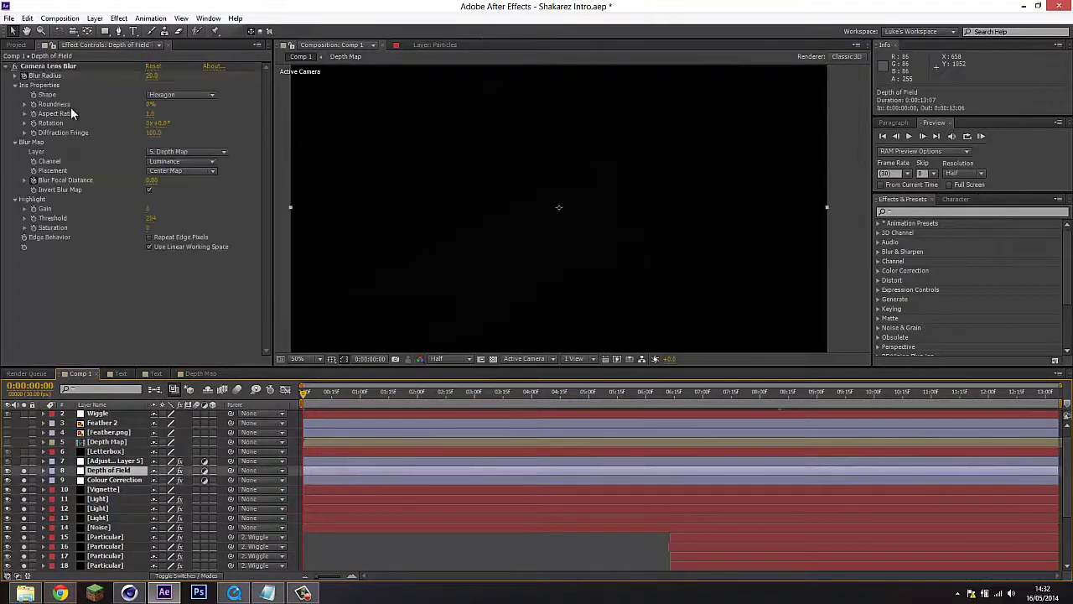
{"action": "left_click", "coordinate": [192, 151]}
{"action": "left_click", "coordinate": [202, 230]}
{"action": "left_click", "coordinate": [562, 394]}
{"action": "left_click_drag", "start_coordinate": [562, 400], "coordinate": [797, 399]}
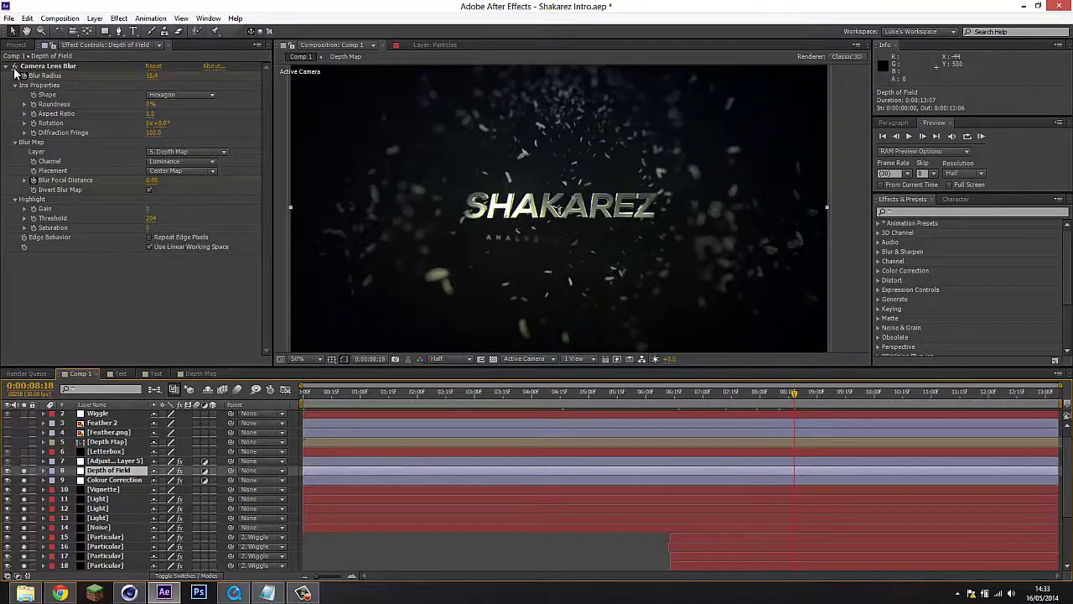
Step: Compare the frame at 0:00:08:18 with Camera Lens Blur off and on
{"action": "left_click", "coordinate": [15, 67]}
{"action": "left_click", "coordinate": [14, 67]}
{"action": "left_click", "coordinate": [14, 67]}
{"action": "left_click", "coordinate": [15, 67]}
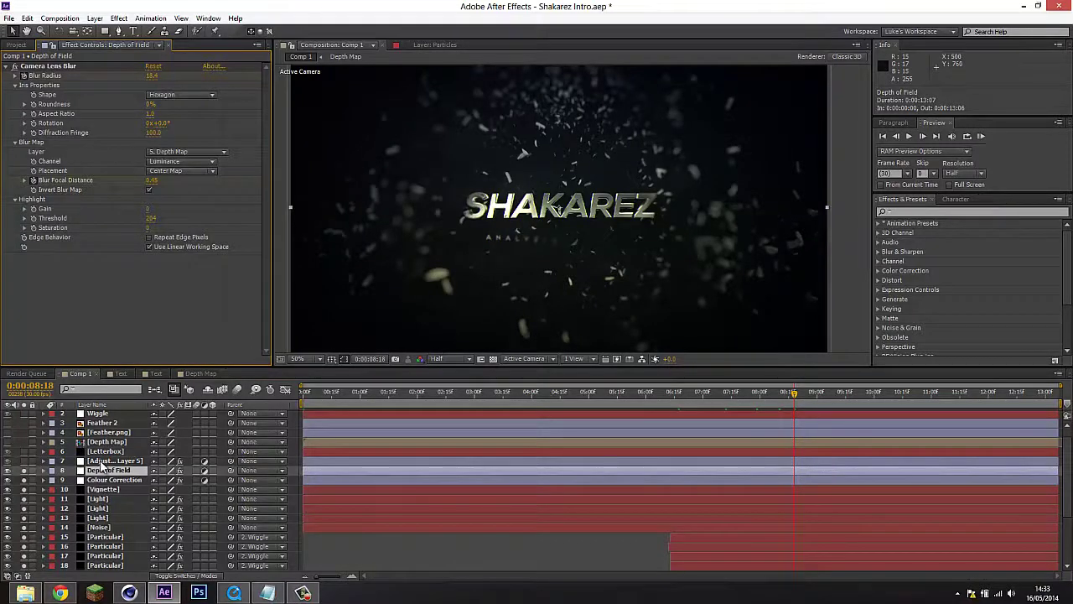
Step: Turn off Add Grain on Adjustment Layer 5 and inspect the title up close at 100%
{"action": "left_click", "coordinate": [102, 466]}
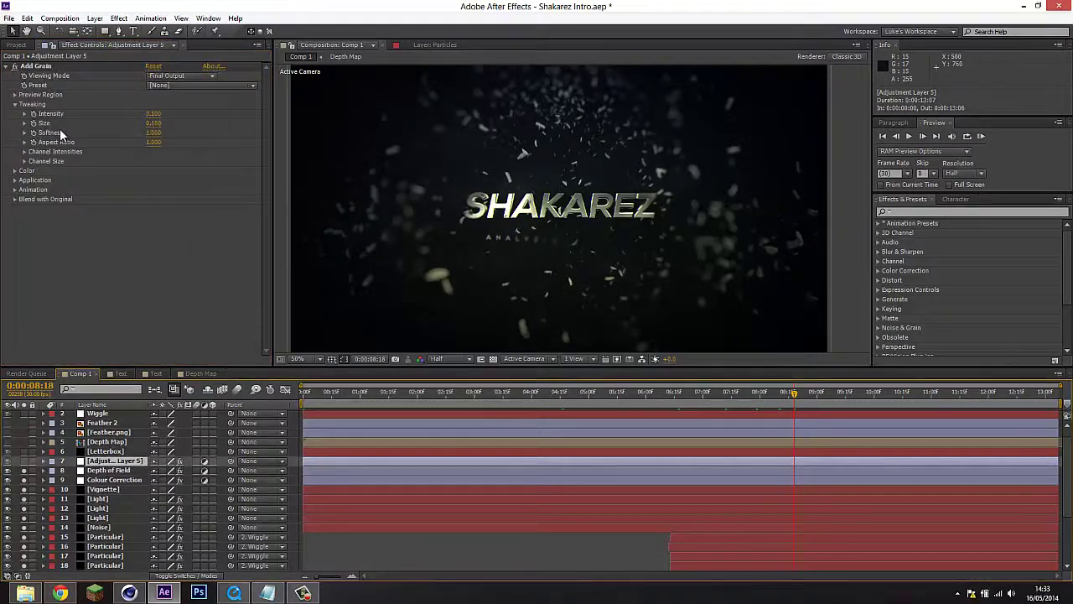
{"action": "left_click", "coordinate": [16, 68]}
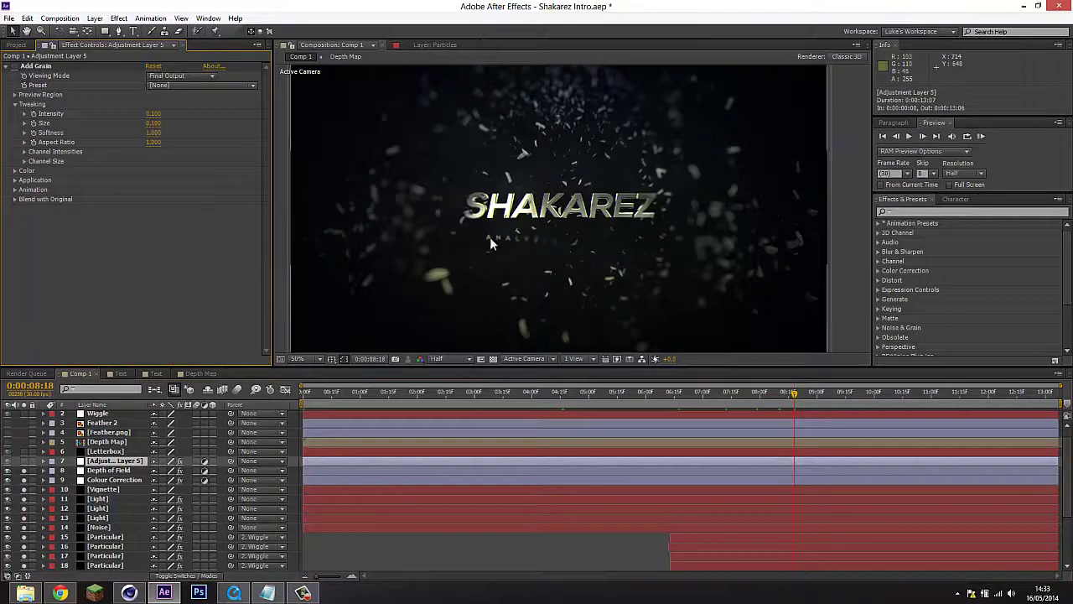
{"action": "scroll", "coordinate": [490, 237], "scroll_direction": "up", "scroll_amount": 1}
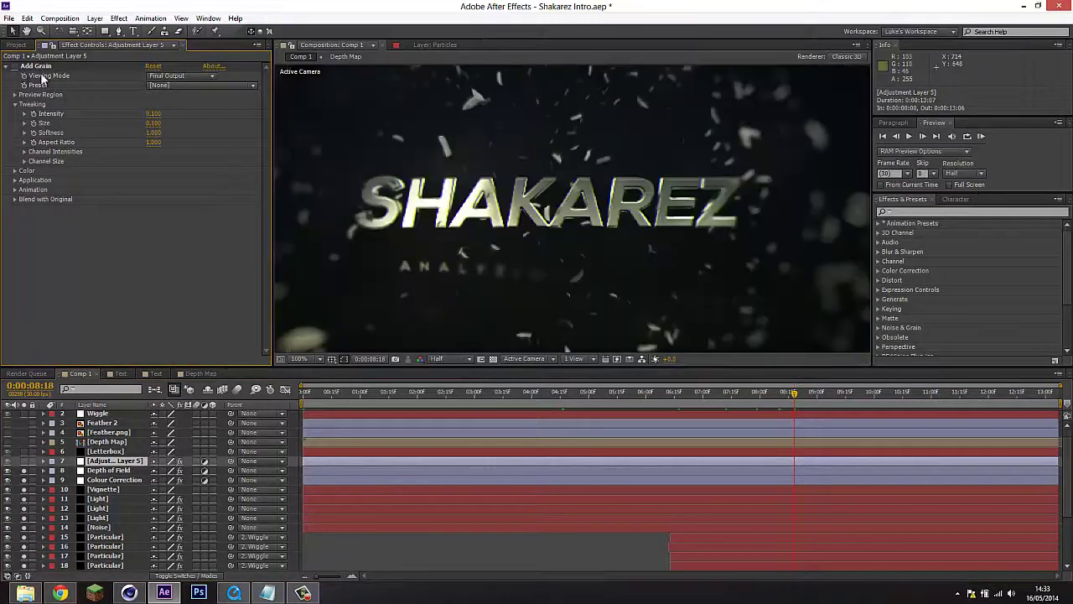
Step: Solo Adjustment Layer 5 and the Letterbox layer, and check the letterboxed frame at 0:00:08:18
{"action": "left_click", "coordinate": [108, 452]}
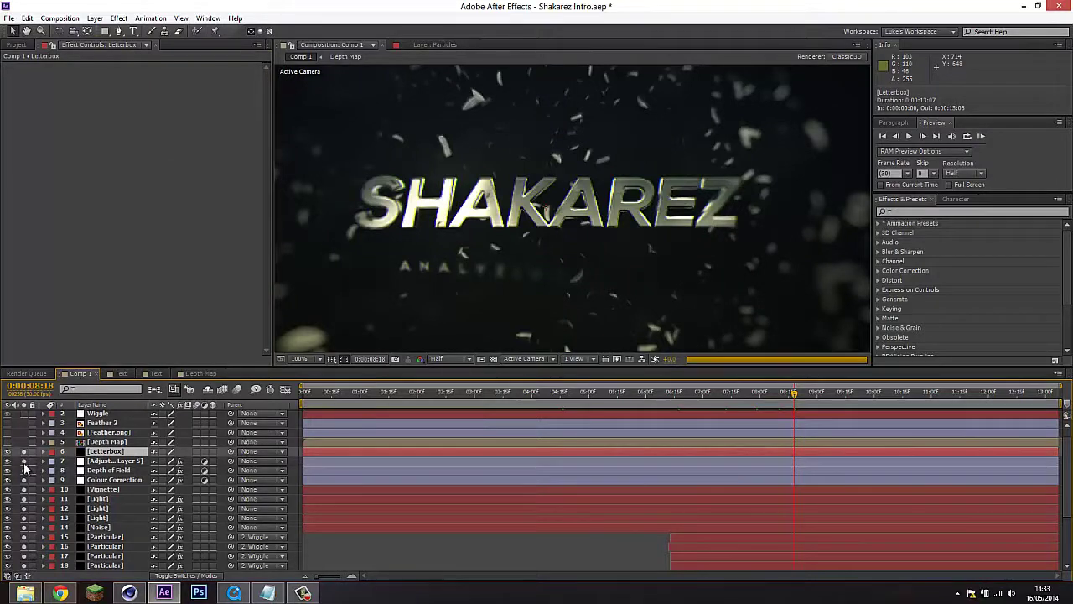
{"action": "scroll", "coordinate": [686, 262], "scroll_direction": "down", "scroll_amount": 1}
{"action": "left_click", "coordinate": [185, 497]}
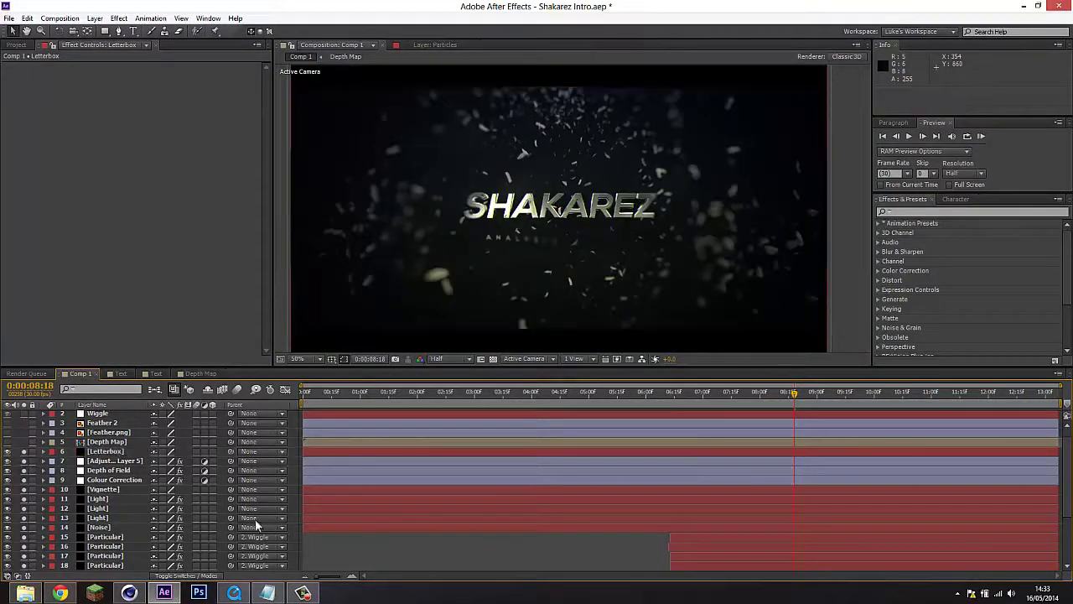
{"action": "left_click", "coordinate": [24, 451]}
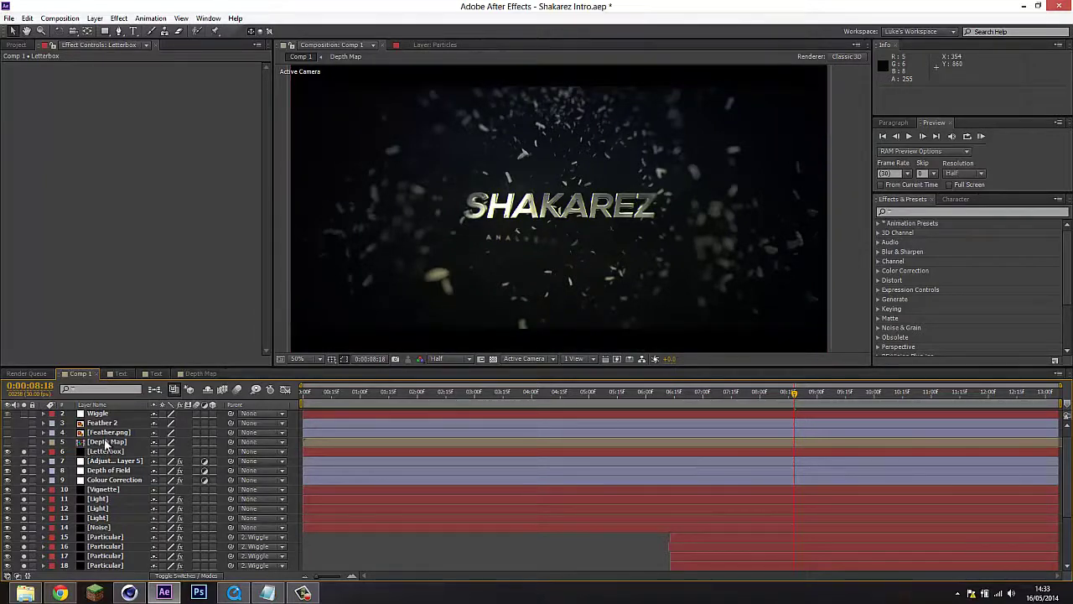
Step: Solo the Wiggle and Wiggle Control layers with the time set to 0:00:06:22
{"action": "left_click", "coordinate": [104, 433]}
{"action": "scroll", "coordinate": [104, 436], "scroll_direction": "up", "scroll_amount": 1}
{"action": "left_click", "coordinate": [102, 425]}
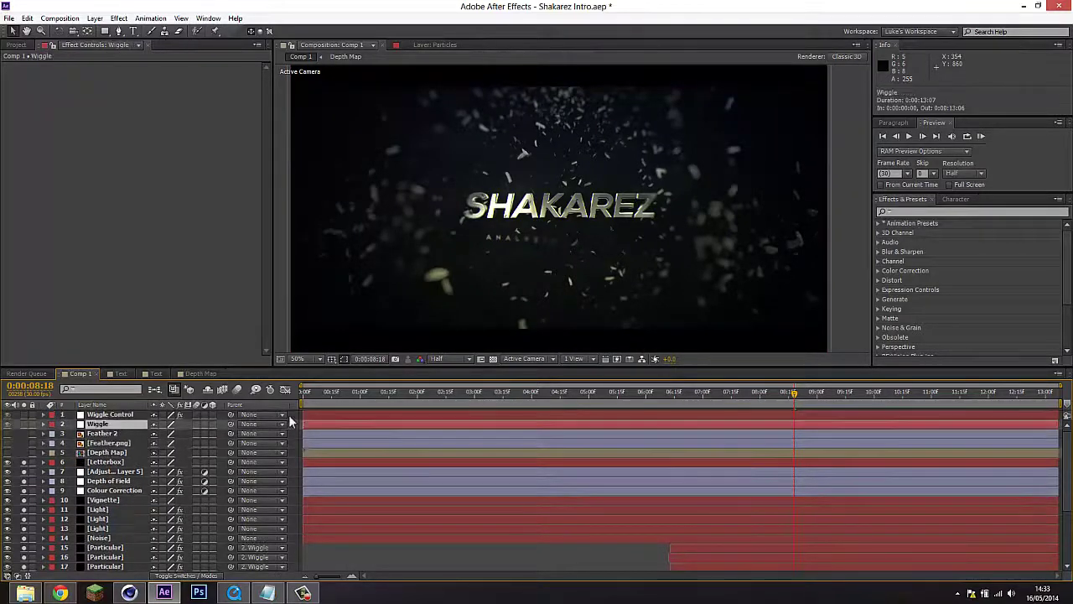
{"action": "left_click", "coordinate": [685, 394]}
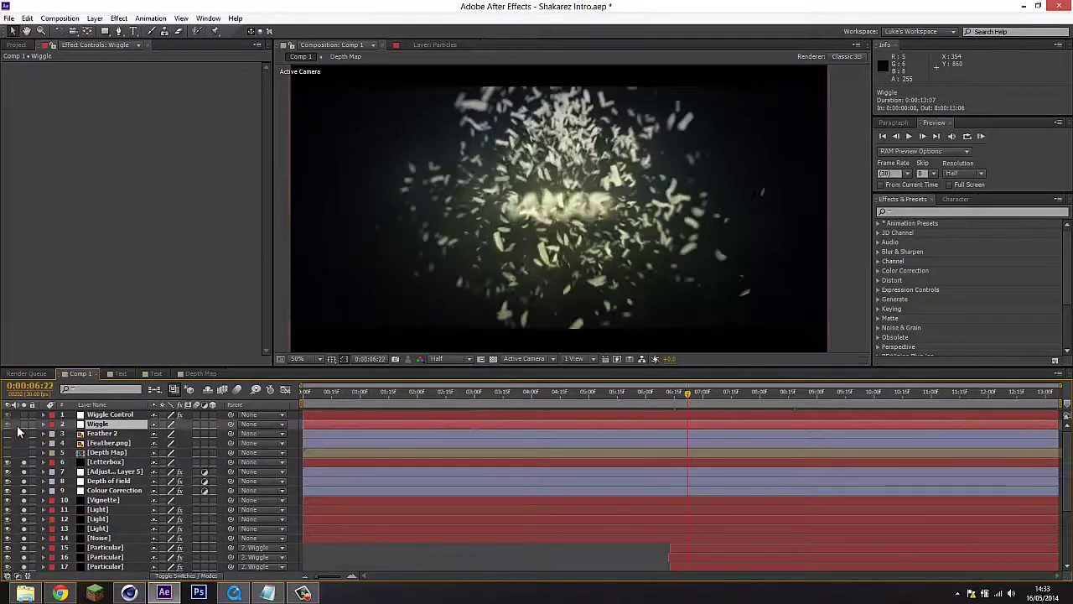
{"action": "left_click", "coordinate": [24, 425]}
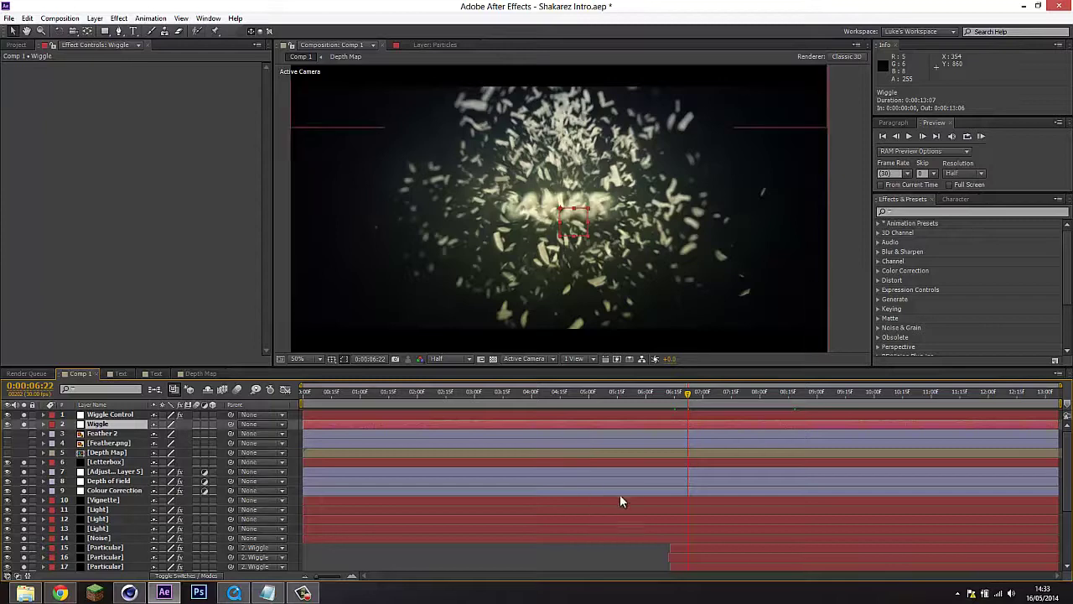
Step: Preview the wiggle movement on the particle burst and title from 0:00:06:14 to 0:00:11:00
{"action": "left_click", "coordinate": [654, 520]}
{"action": "left_click", "coordinate": [676, 406]}
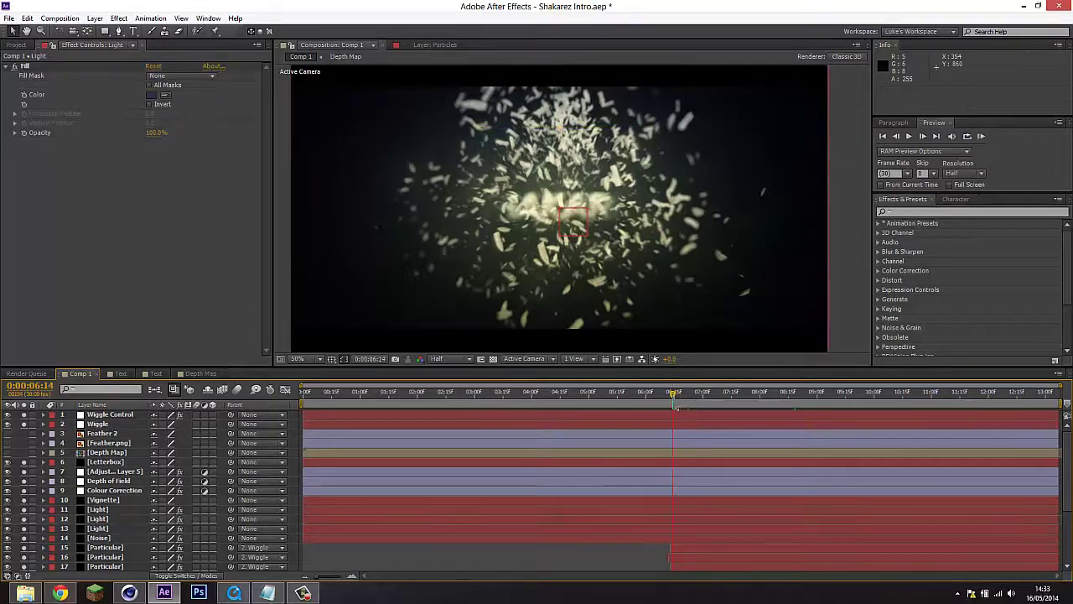
{"action": "left_click", "coordinate": [682, 399]}
{"action": "left_click_drag", "start_coordinate": [684, 399], "coordinate": [693, 399]}
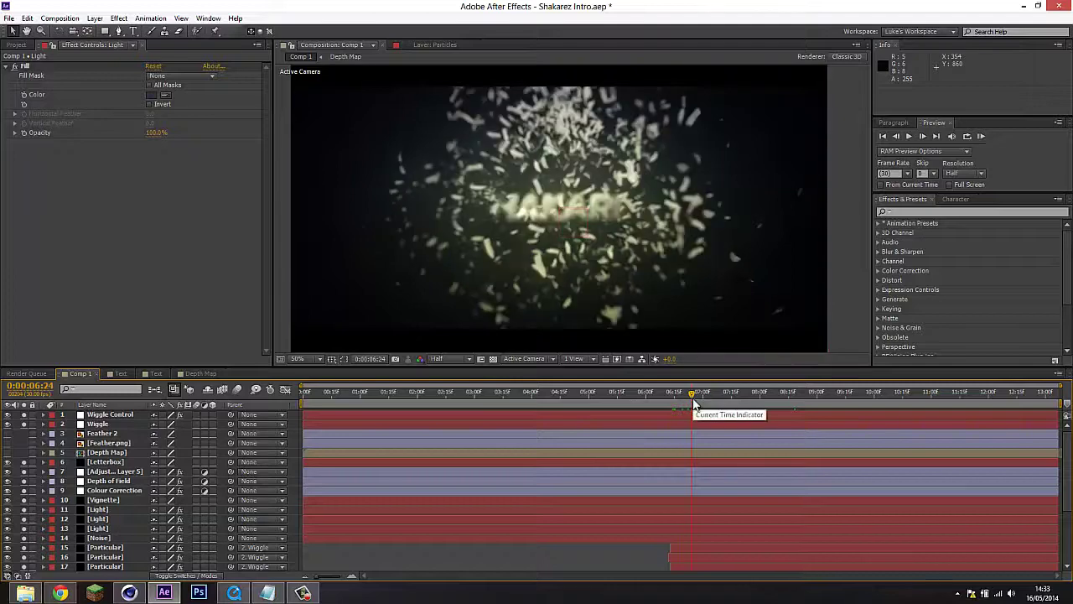
{"action": "left_click", "coordinate": [716, 400]}
{"action": "left_click", "coordinate": [754, 399]}
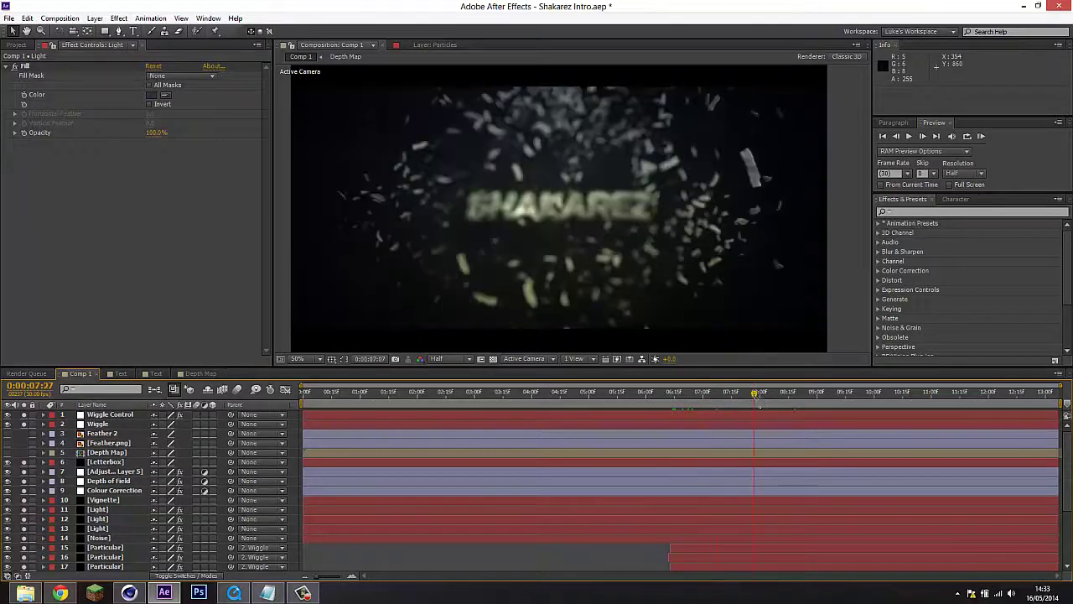
{"action": "left_click", "coordinate": [812, 397]}
{"action": "left_click", "coordinate": [867, 396]}
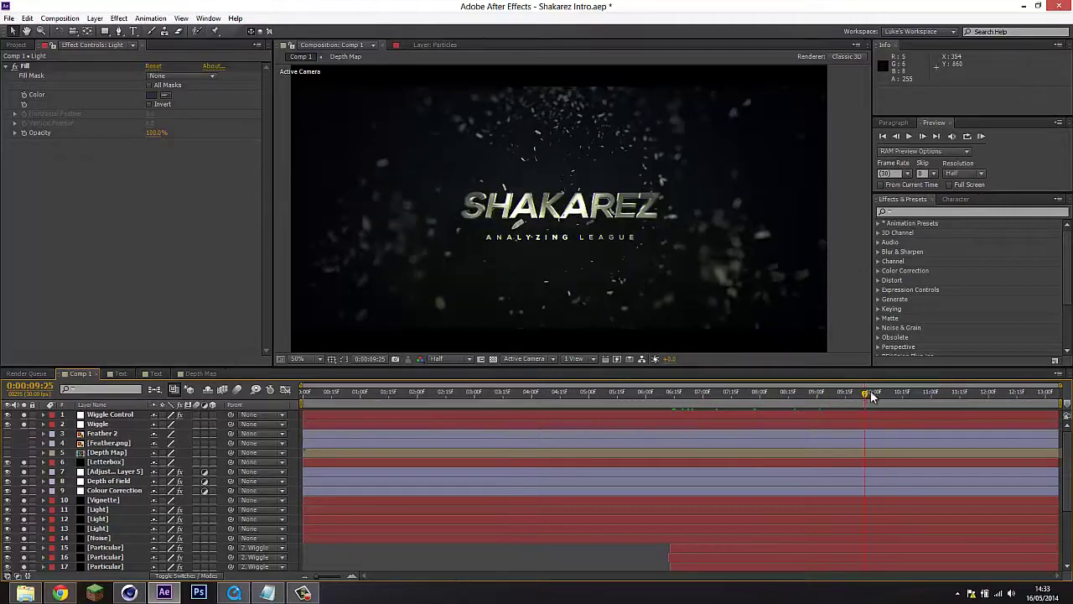
{"action": "left_click", "coordinate": [907, 397]}
{"action": "left_click", "coordinate": [930, 396]}
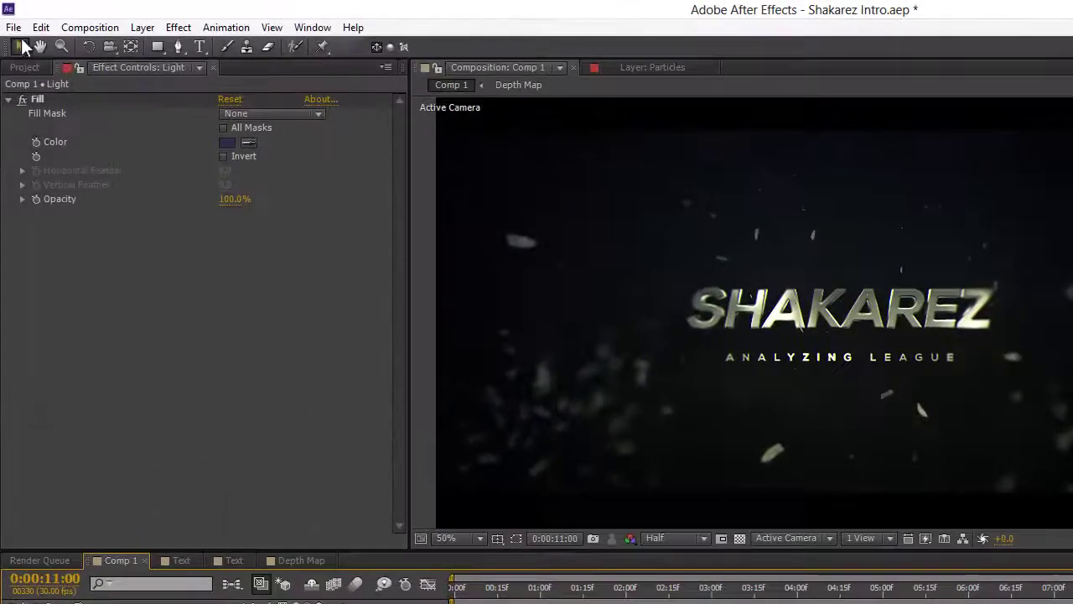
Step: Open the Shakarez Intro Sound.aep project without saving the changes to Shakarez Intro.aep
{"action": "left_click", "coordinate": [8, 17]}
{"action": "mouse_move", "coordinate": [50, 83]}
{"action": "left_click", "coordinate": [654, 138]}
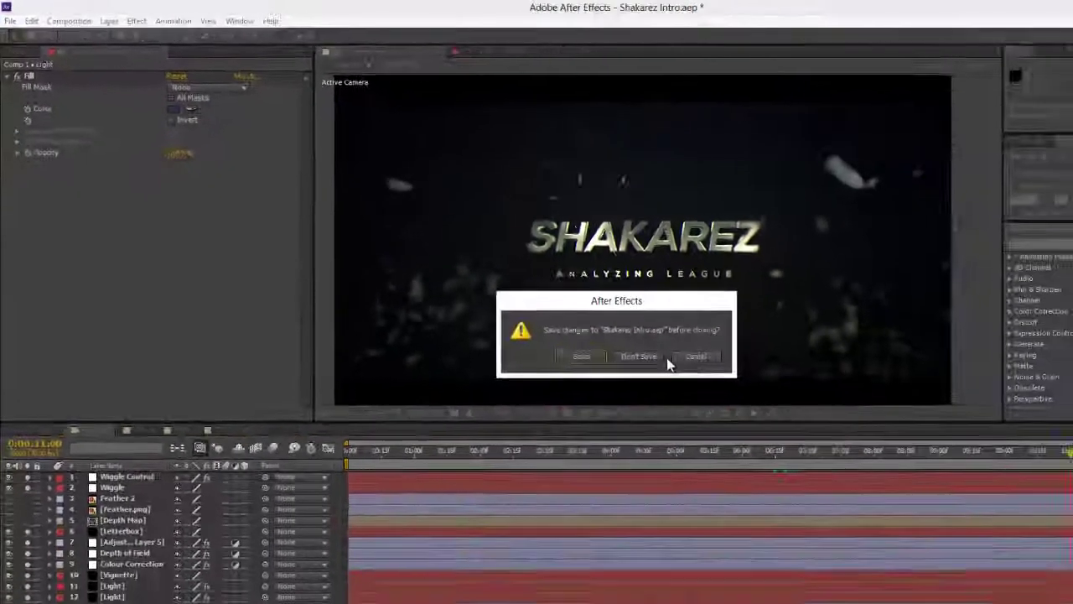
{"action": "left_click", "coordinate": [650, 358]}
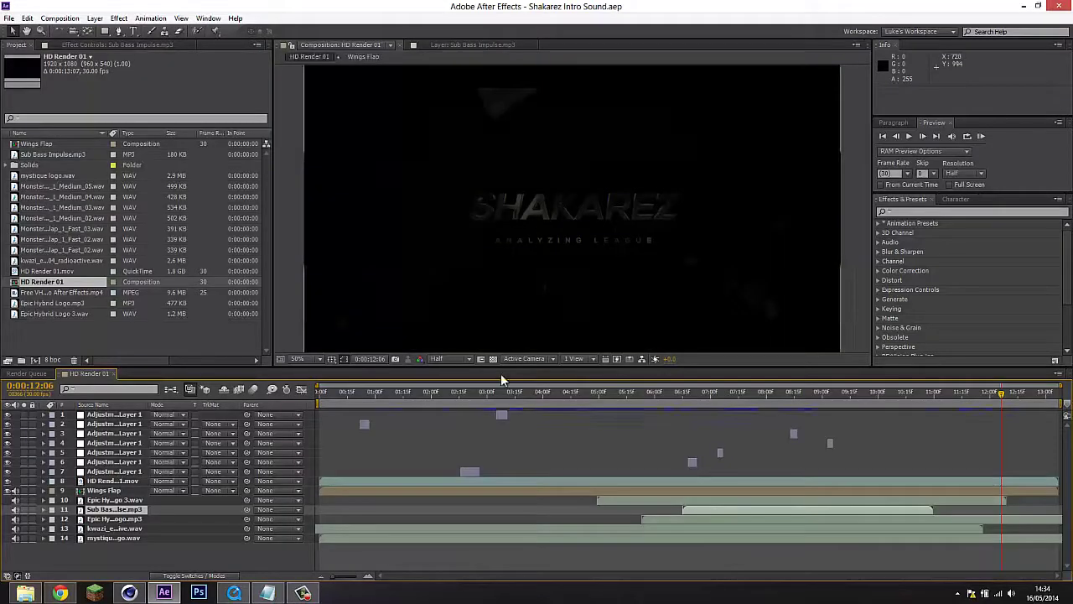
Step: Play the HD Render 01 composition with its sound from 0:00:02:10 to 0:00:04:09
{"action": "left_click", "coordinate": [451, 431]}
{"action": "left_click", "coordinate": [449, 393]}
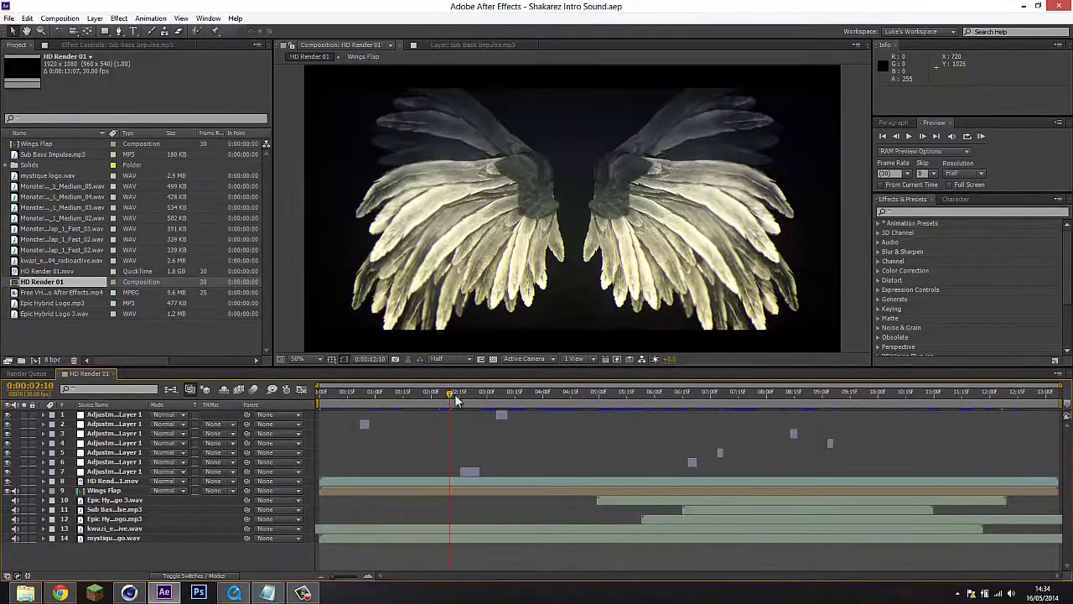
{"action": "key", "text": "space"}
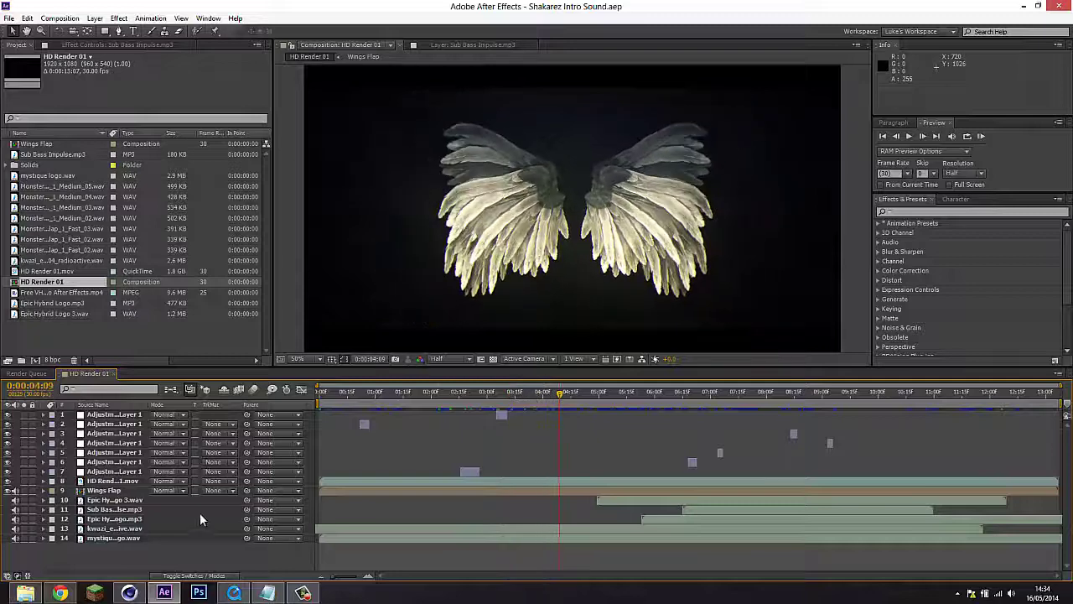
Step: Review the Epic Hybrid Logo, Sub Bass Impulse and mystique logo audio layers, previewing the title reveal up to 0:00:09:11
{"action": "left_click", "coordinate": [102, 501]}
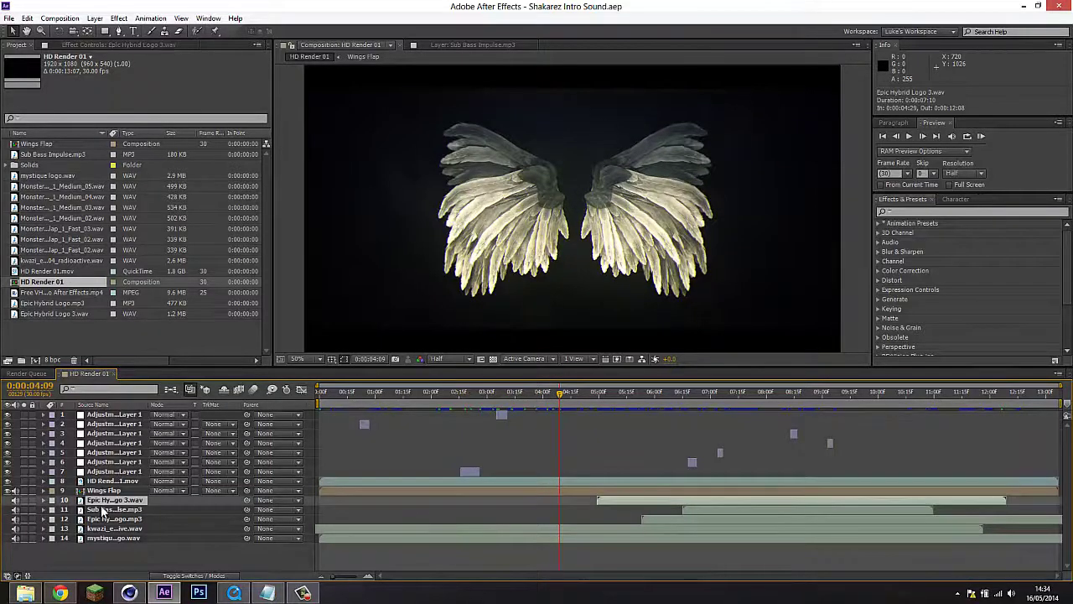
{"action": "left_click", "coordinate": [104, 510]}
{"action": "left_click_drag", "start_coordinate": [646, 396], "coordinate": [809, 406]}
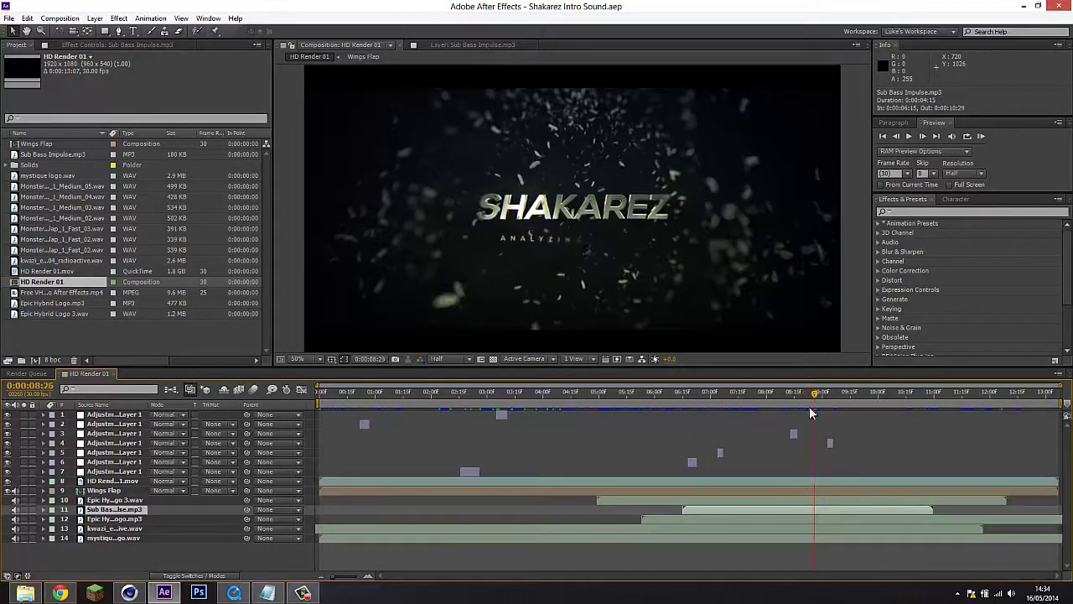
{"action": "left_click", "coordinate": [156, 520]}
{"action": "left_click", "coordinate": [118, 501]}
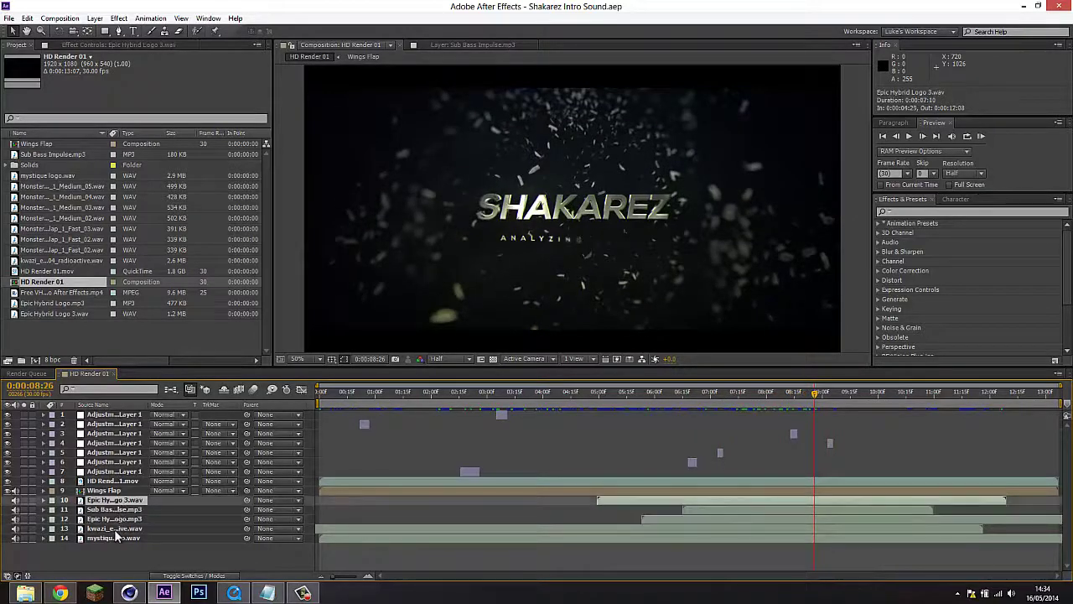
{"action": "left_click", "coordinate": [112, 539]}
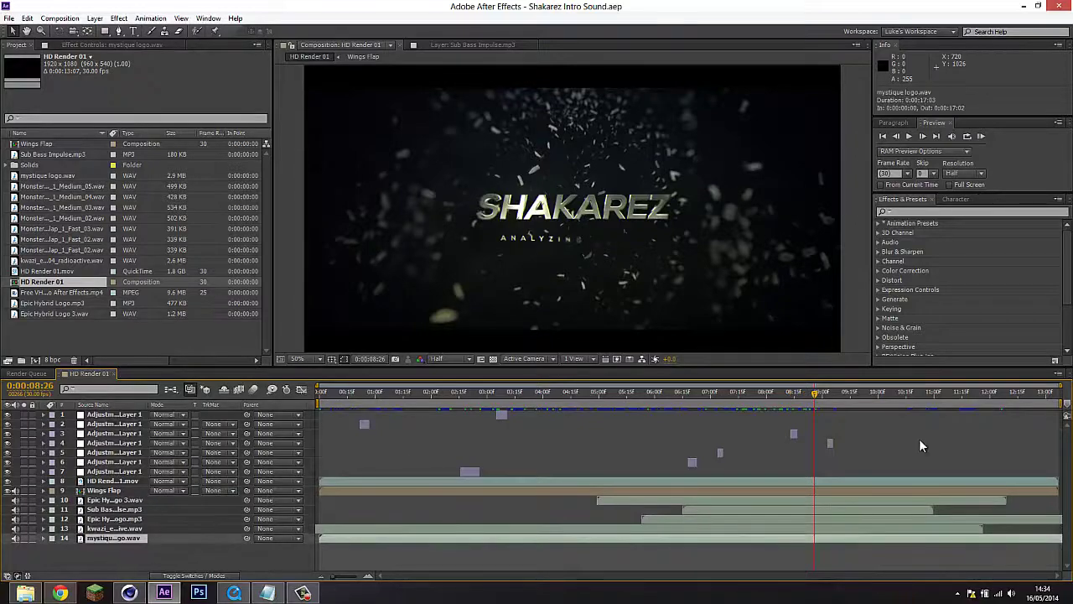
{"action": "key", "text": "space"}
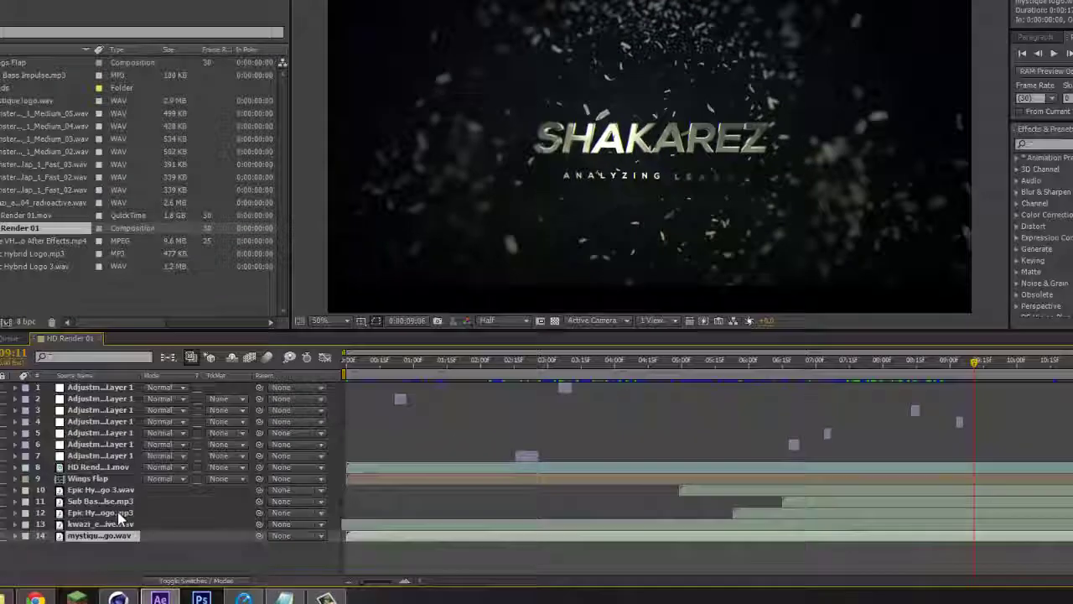
Step: Review the kwazi audio layer and the HD Render 01.mov layer, and clear the layer selection
{"action": "left_click", "coordinate": [123, 528]}
{"action": "left_click", "coordinate": [82, 450]}
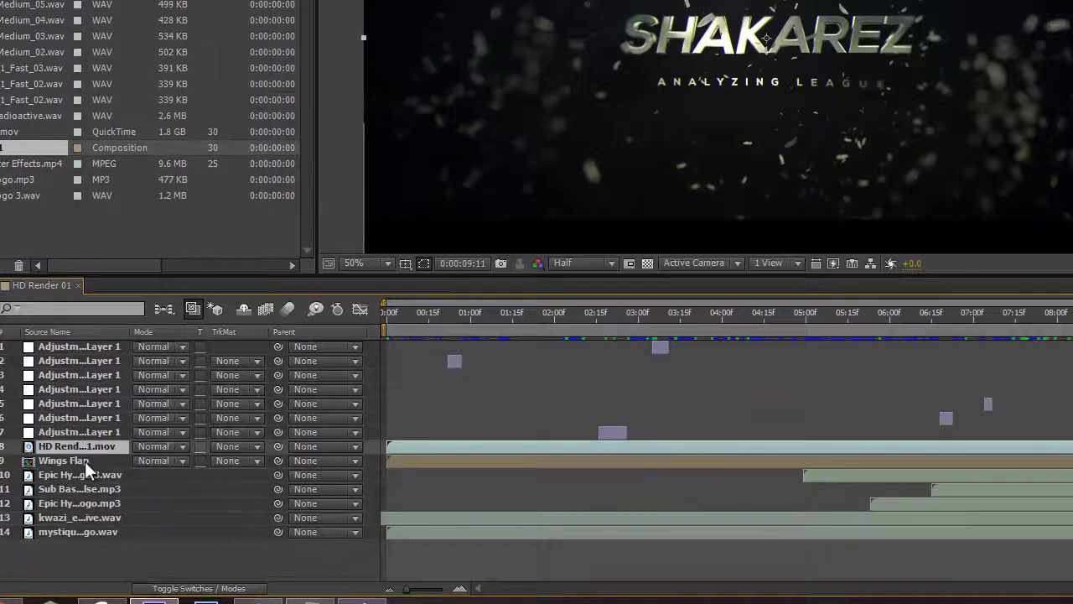
{"action": "left_click", "coordinate": [88, 577]}
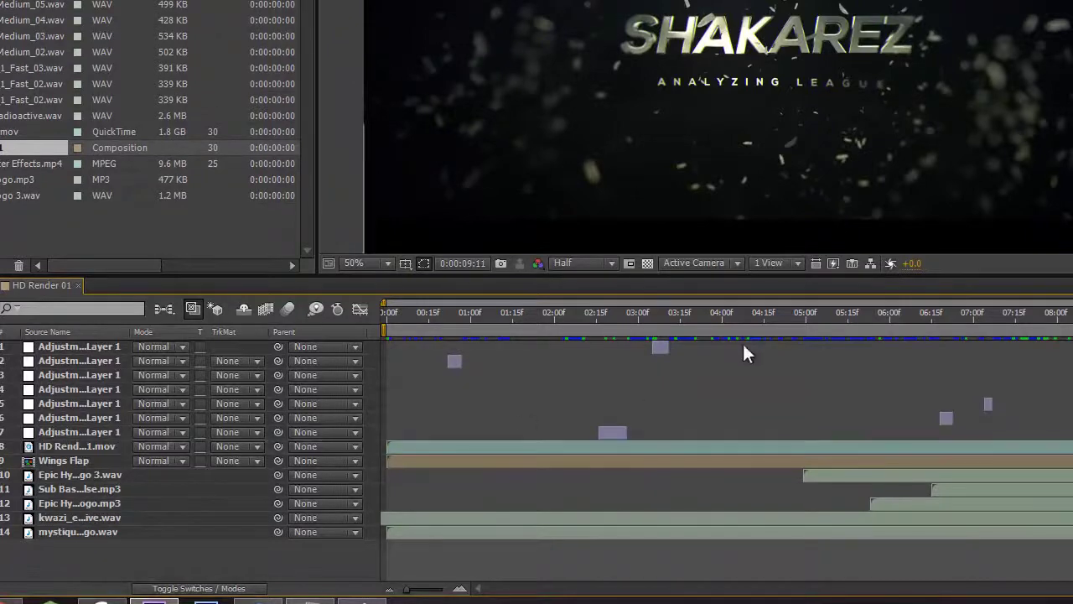
Step: Scrub HD Render 01 up to 0:00:09:02 and back to 0:00:07:28 to examine the short adjustment layers' effects
{"action": "left_click", "coordinate": [451, 318]}
{"action": "left_click_drag", "start_coordinate": [451, 318], "coordinate": [582, 330]}
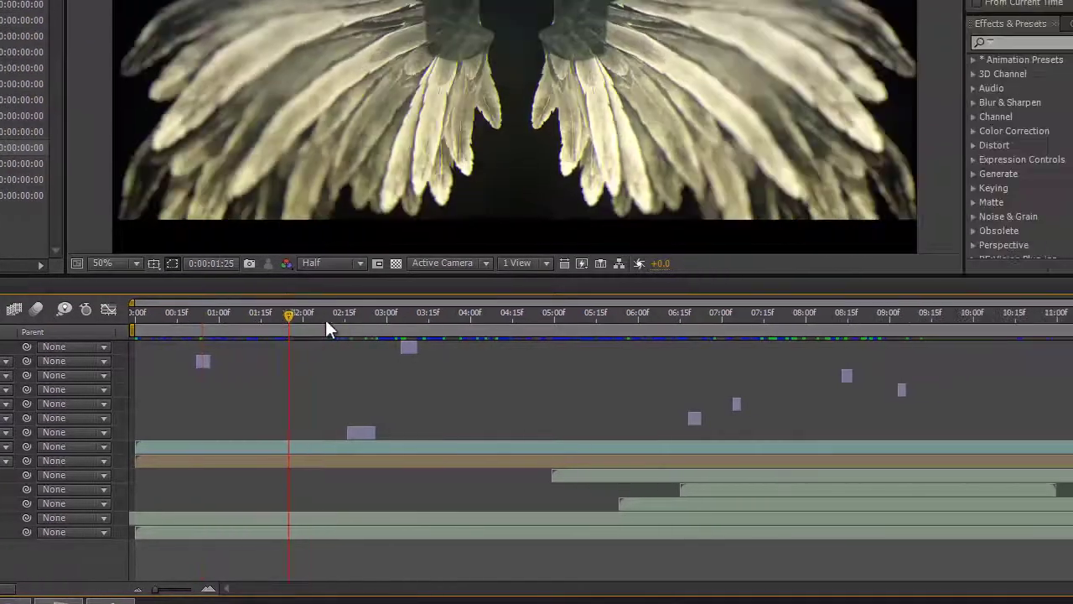
{"action": "left_click_drag", "start_coordinate": [316, 320], "coordinate": [410, 321]}
{"action": "left_click", "coordinate": [335, 319]}
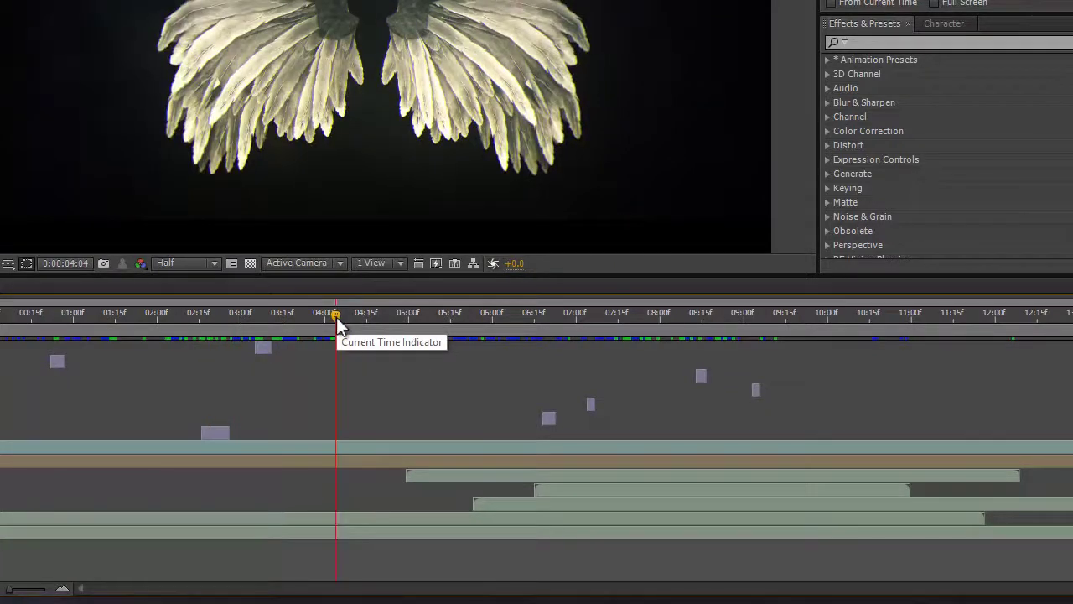
{"action": "left_click_drag", "start_coordinate": [336, 317], "coordinate": [752, 343]}
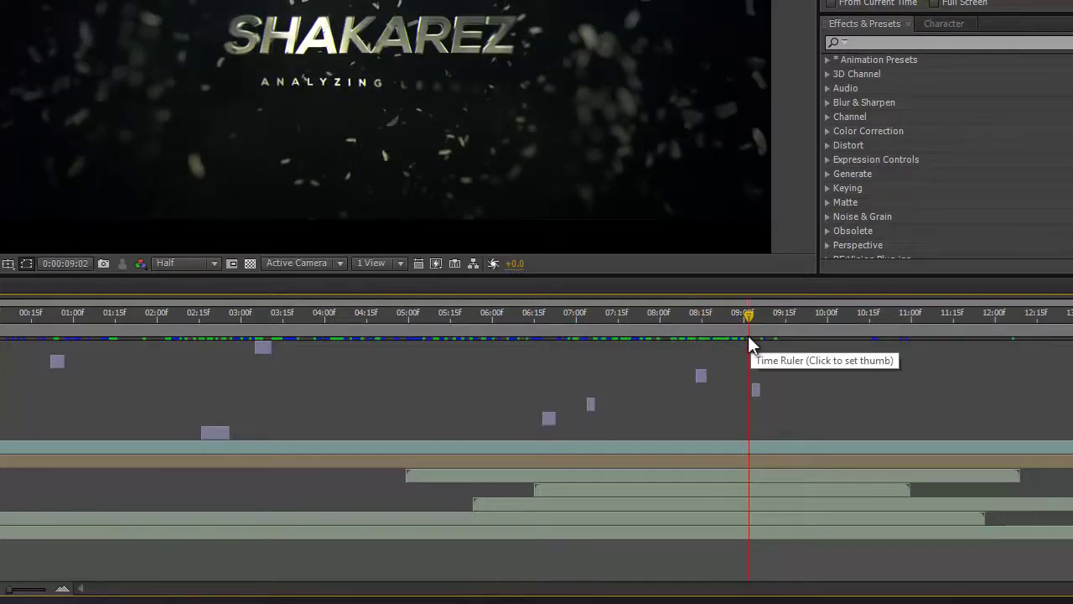
{"action": "left_click", "coordinate": [701, 320]}
{"action": "left_click", "coordinate": [654, 329]}
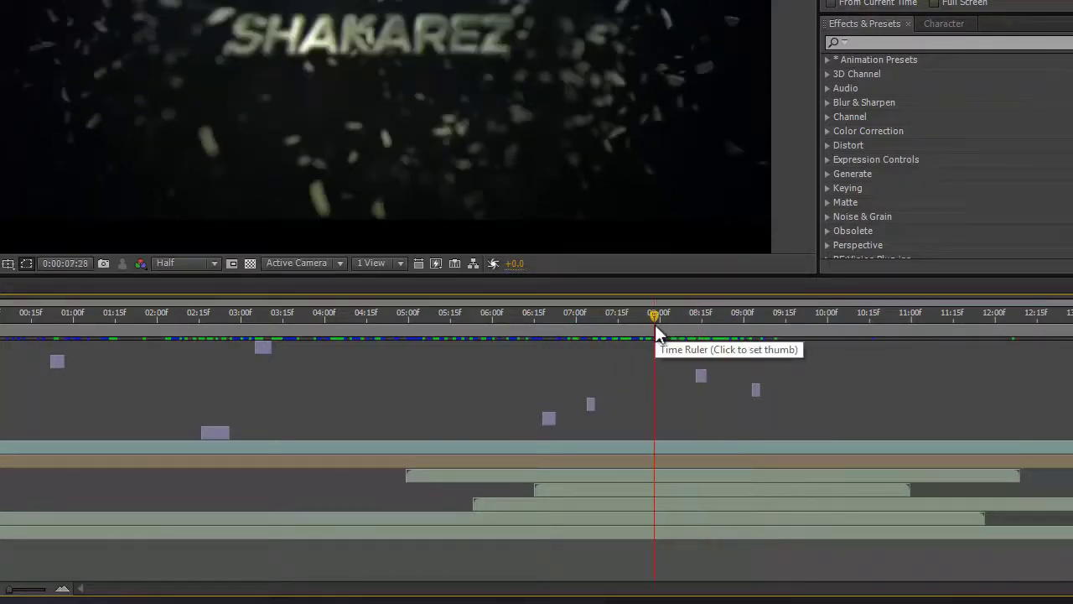